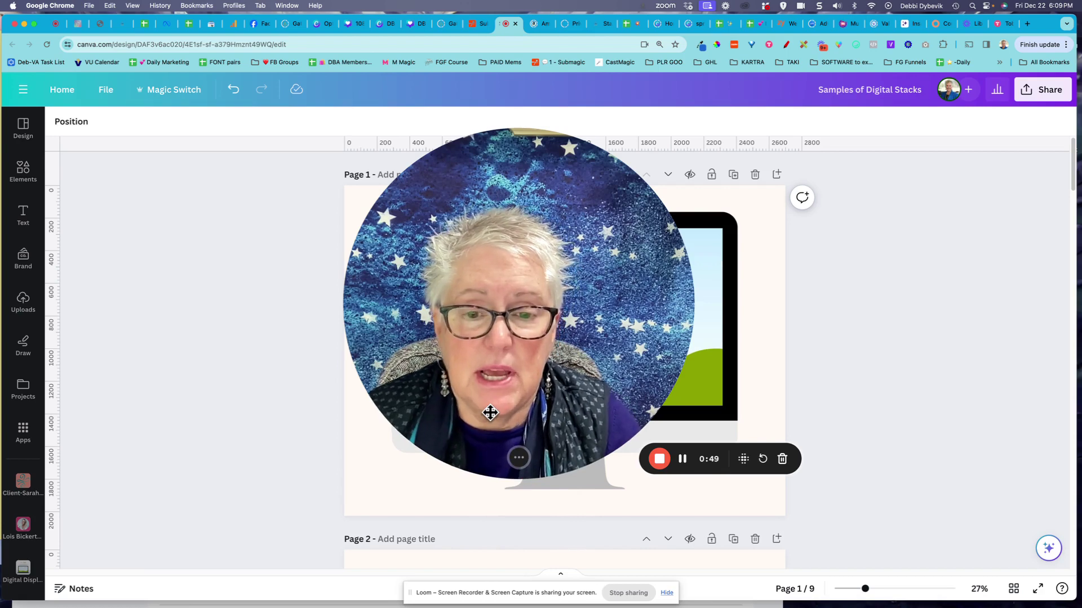
click(519, 458)
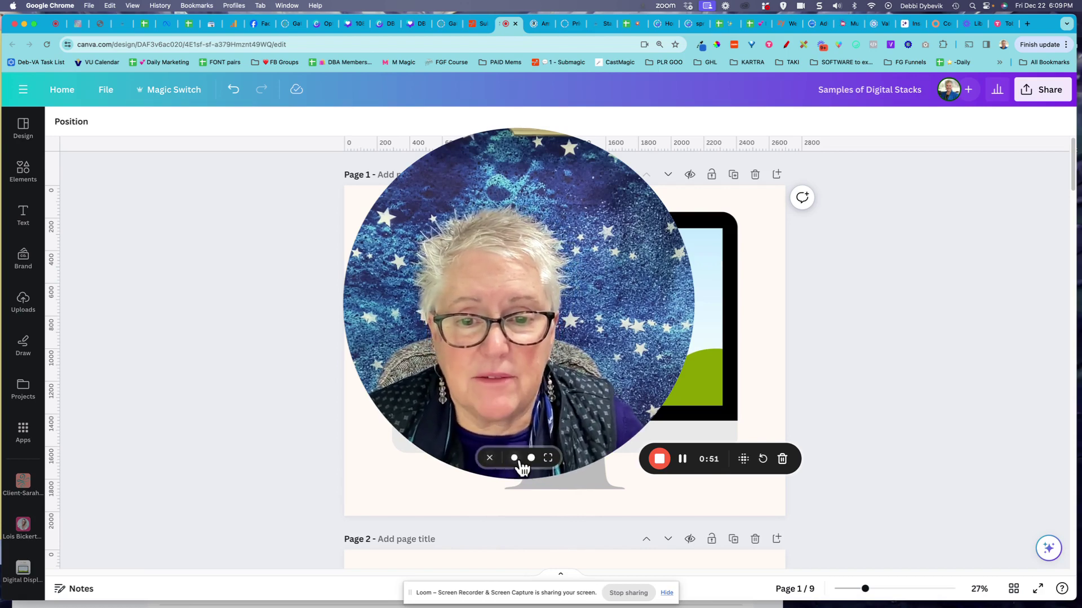
click(514, 458)
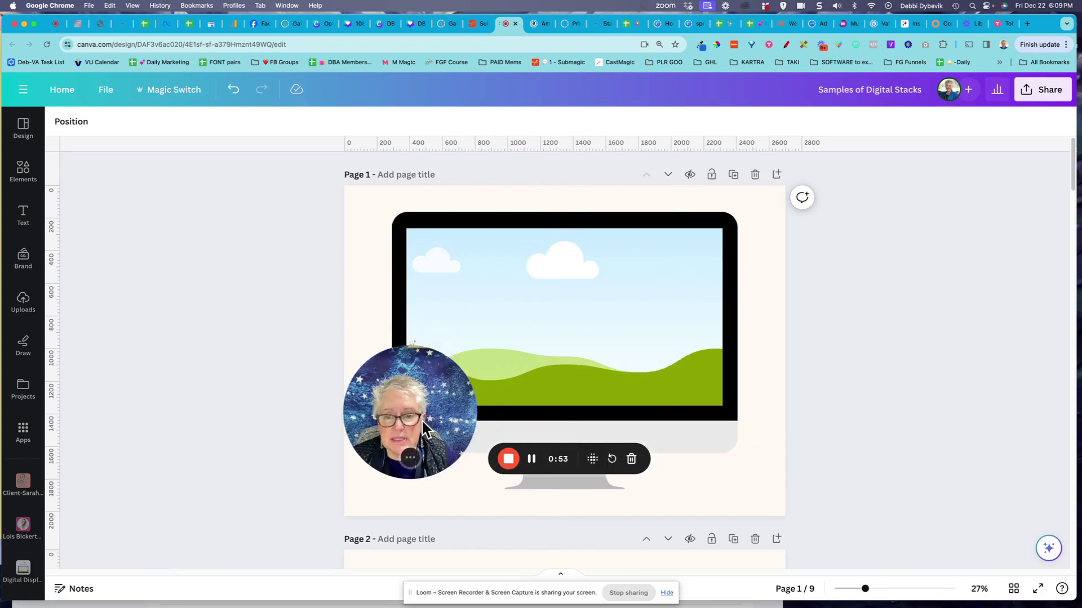
drag(425, 429, 154, 246)
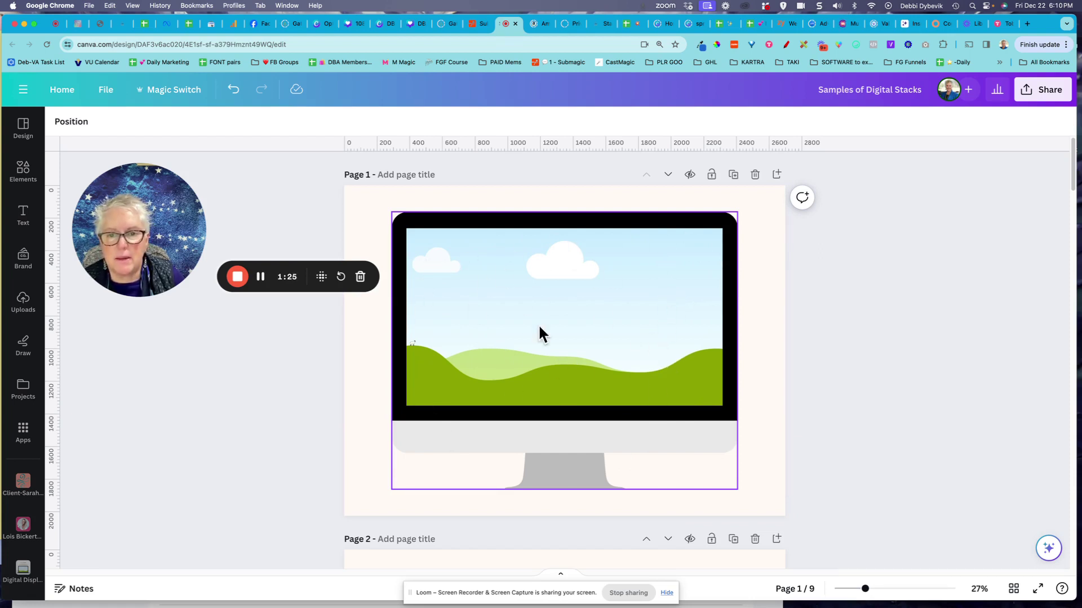
drag(125, 246, 809, 180)
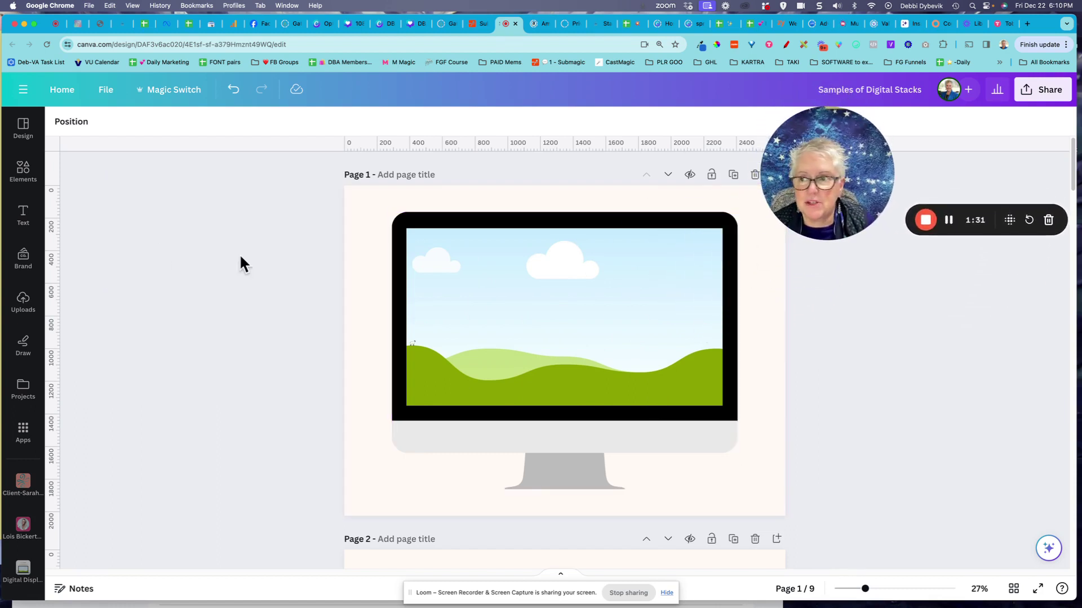
Place the image 2023-12-22_16-18-56 from the Daily Marketing Schedule Banner folder into the monitor frame on page 1.
click(23, 302)
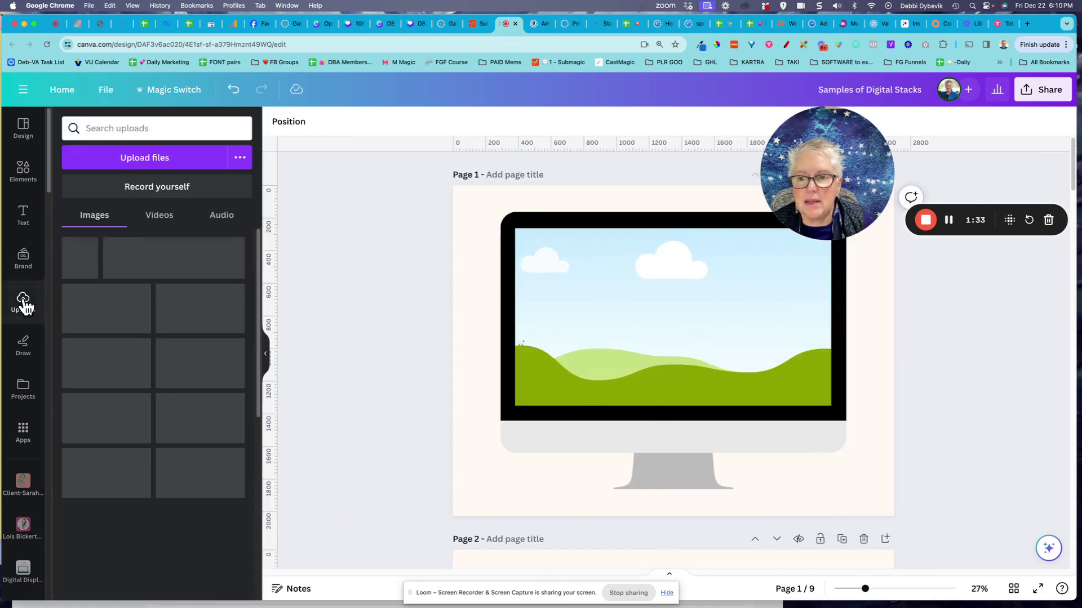
scroll(125, 348, down, 5)
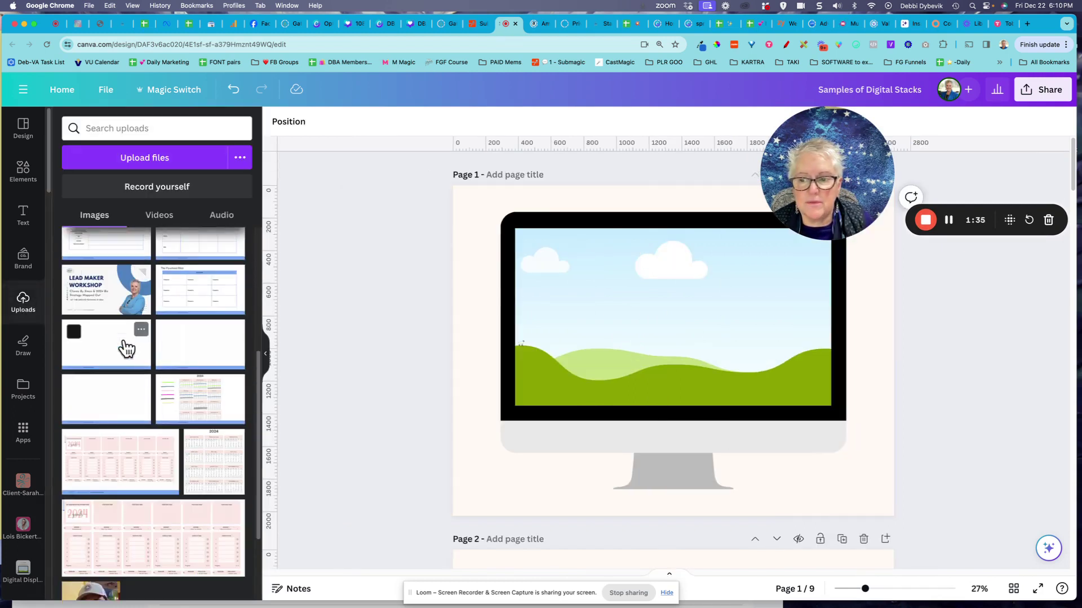
scroll(126, 347, down, 5)
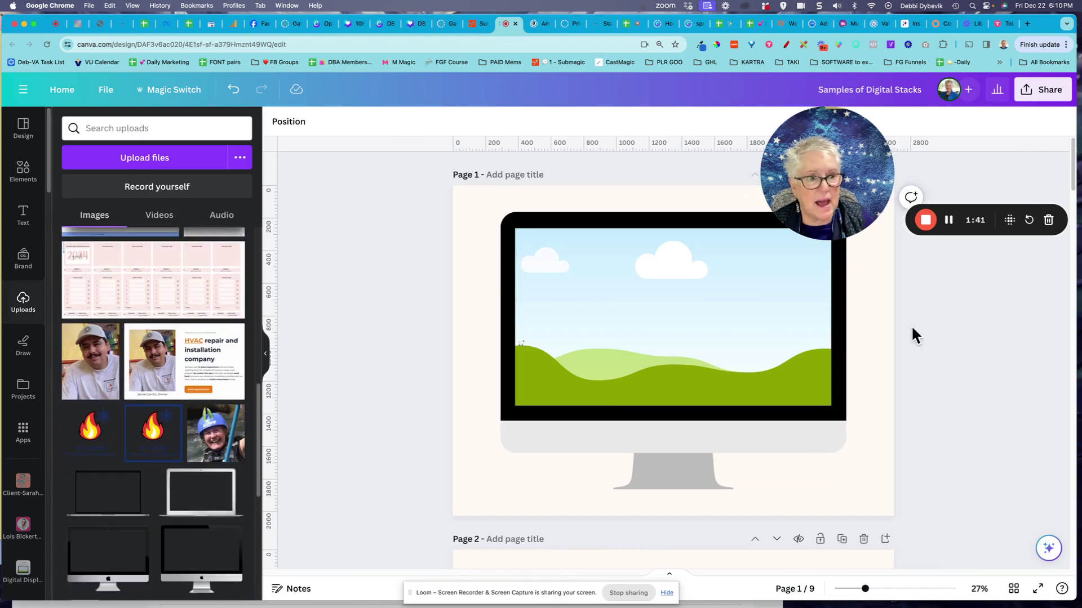
click(950, 221)
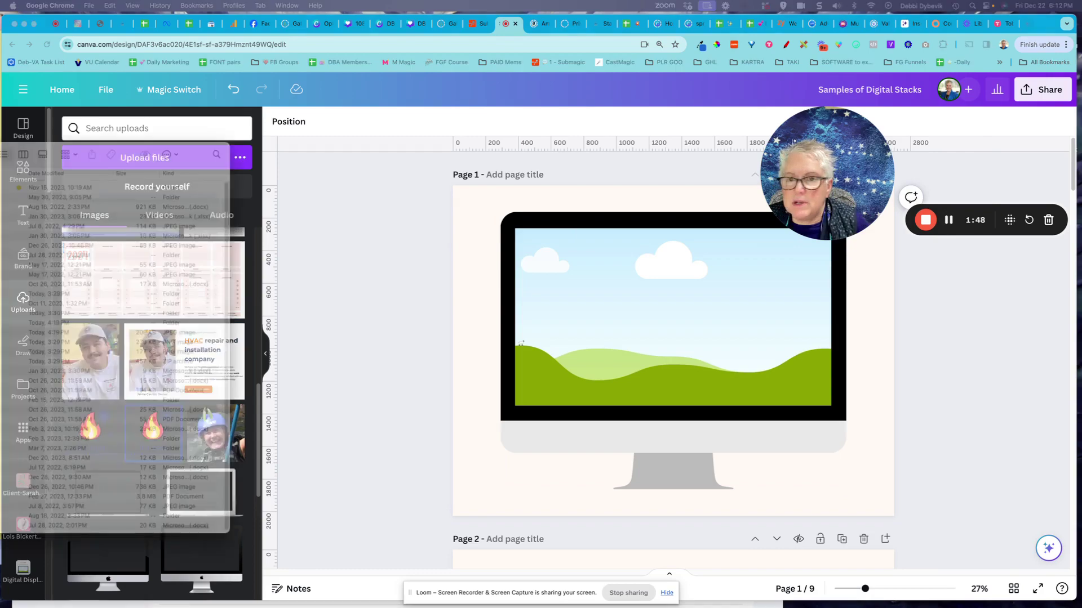
drag(380, 104, 292, 79)
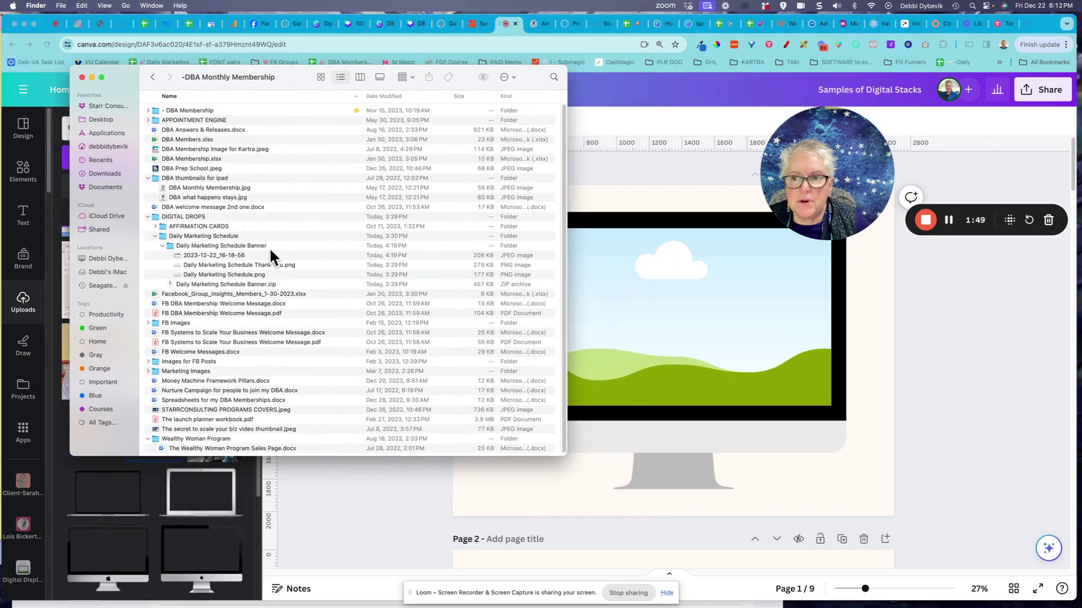
click(242, 255)
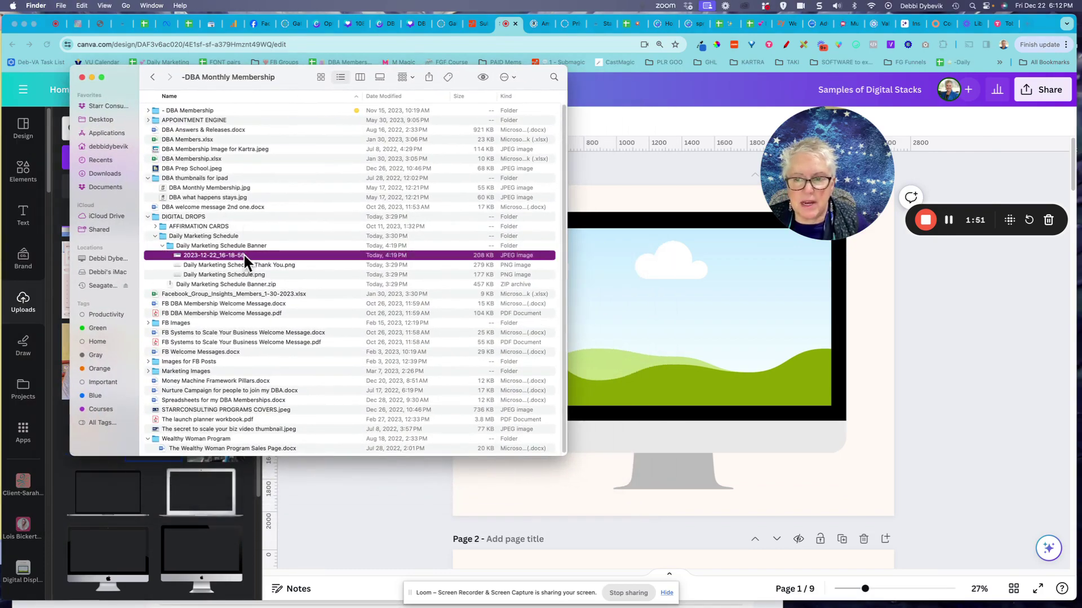
drag(275, 258, 707, 277)
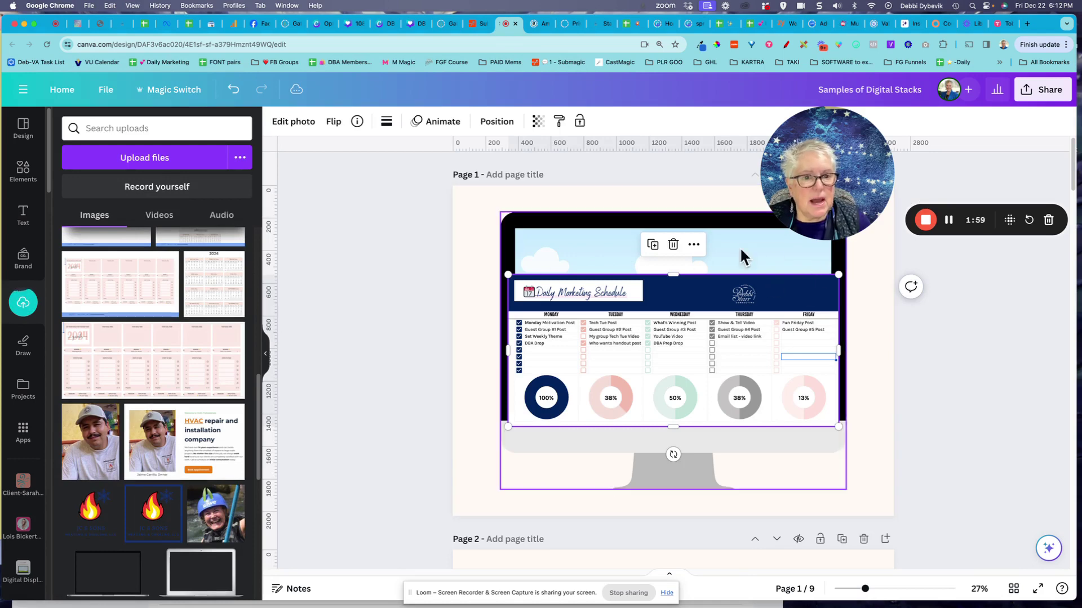
drag(700, 299, 602, 312)
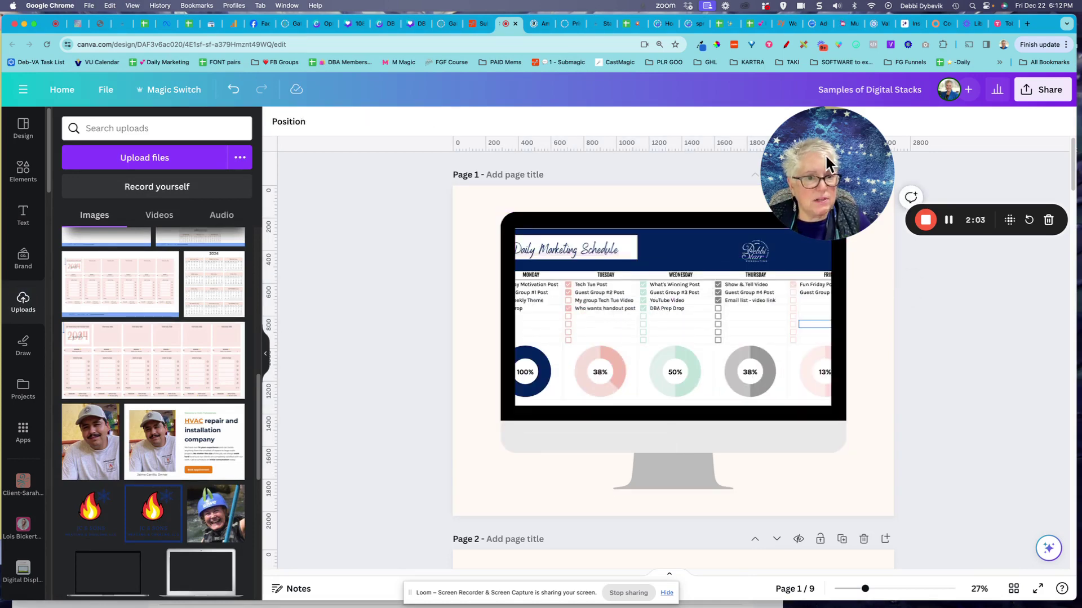
Reposition the schedule image inside the page 1 monitor frame so its left edge with the full title and Monday column shows.
drag(755, 150, 226, 119)
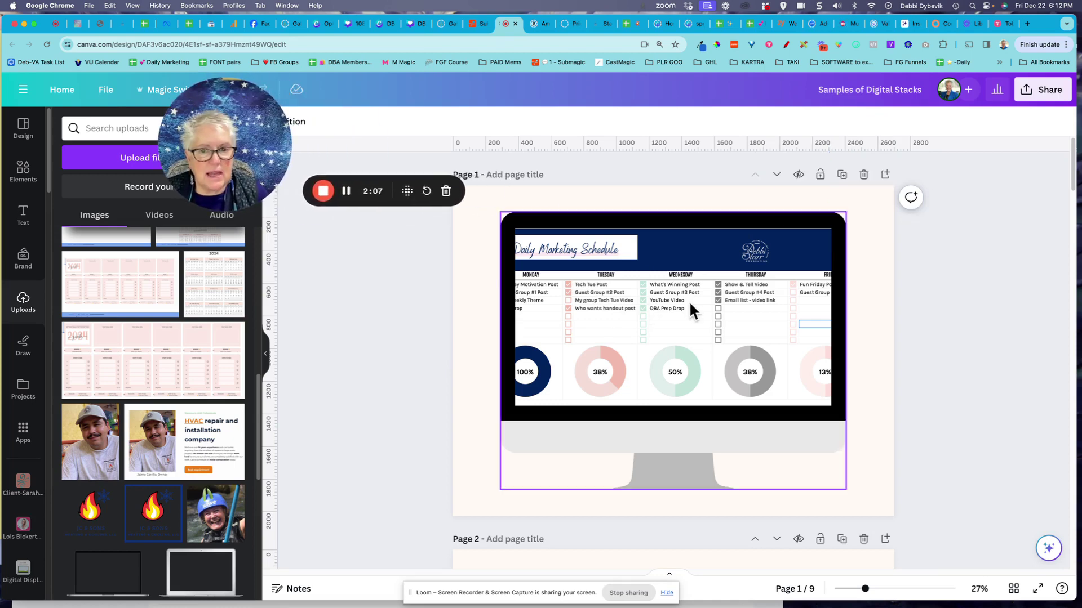
click(689, 305)
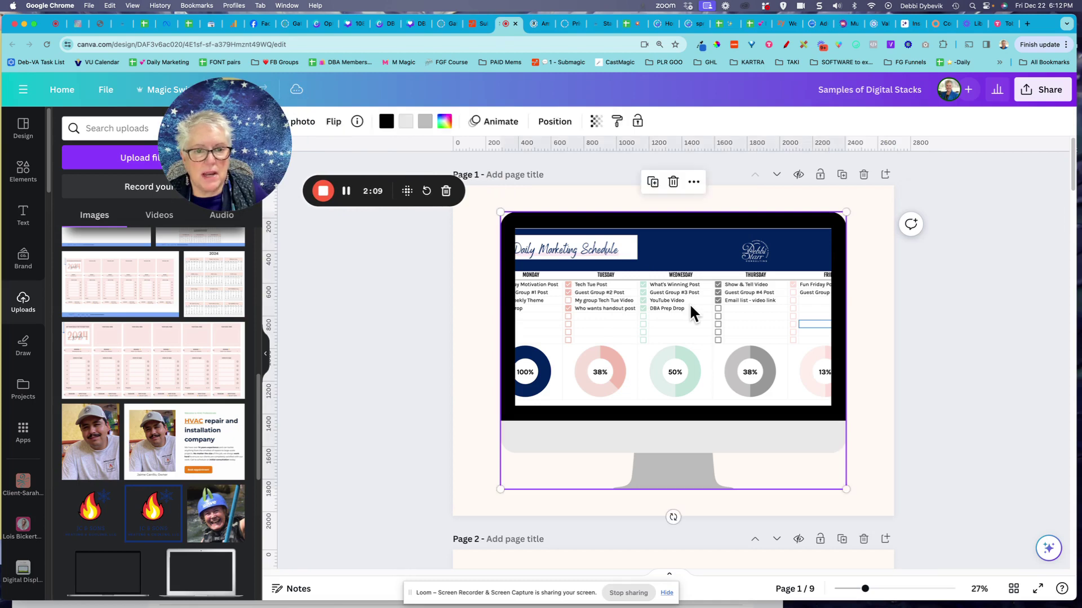
double_click(689, 304)
drag(692, 307, 733, 307)
key(Escape)
click(1005, 358)
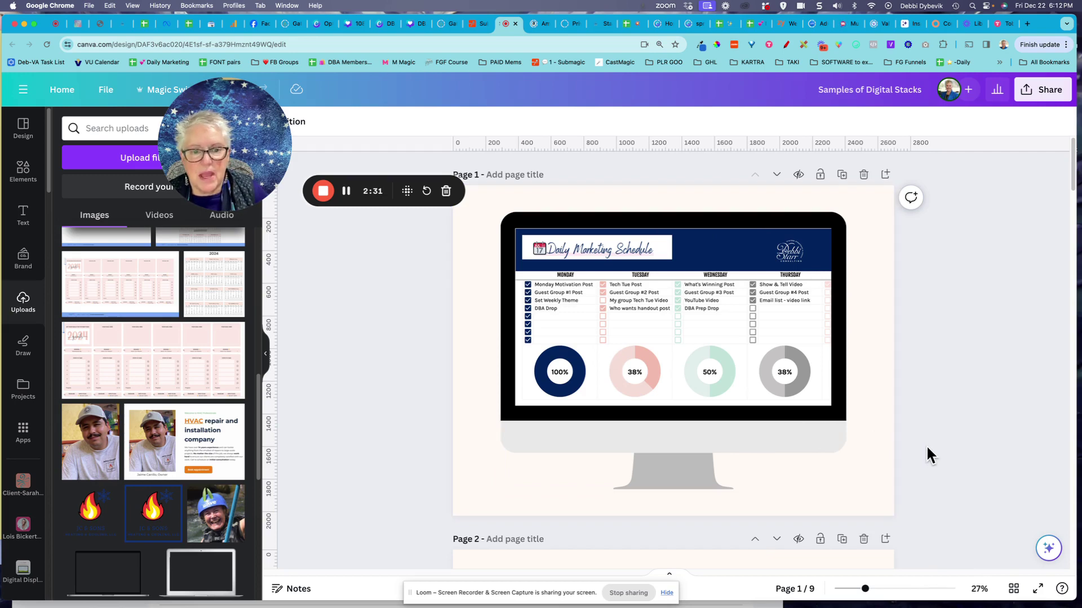
Fill page 2's frames with uploaded flyers: "Ready to Scale Your Business?" left, "Ways We Can Work Together" right, and "A few of my favorite things" behind.
scroll(928, 447, down, 10)
scroll(928, 449, up, 3)
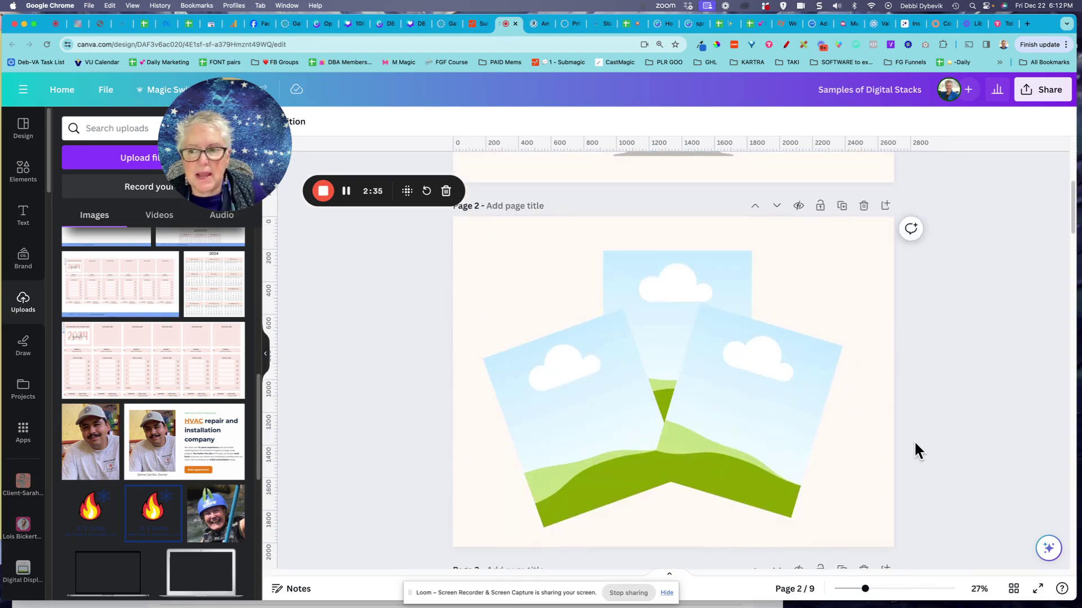
scroll(188, 391, up, 3)
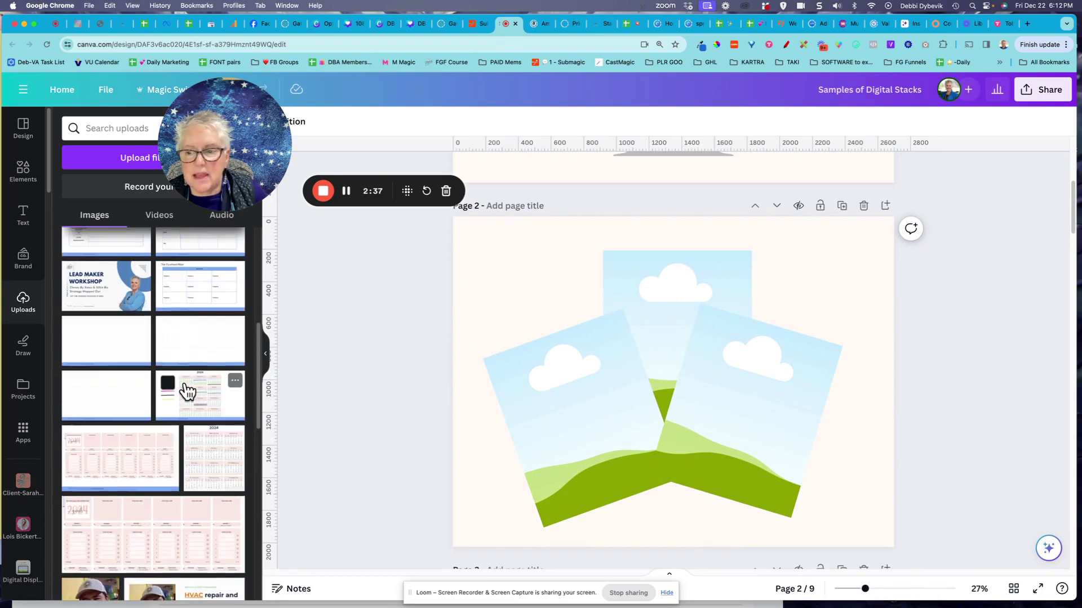
scroll(187, 392, up, 3)
scroll(187, 391, down, 3)
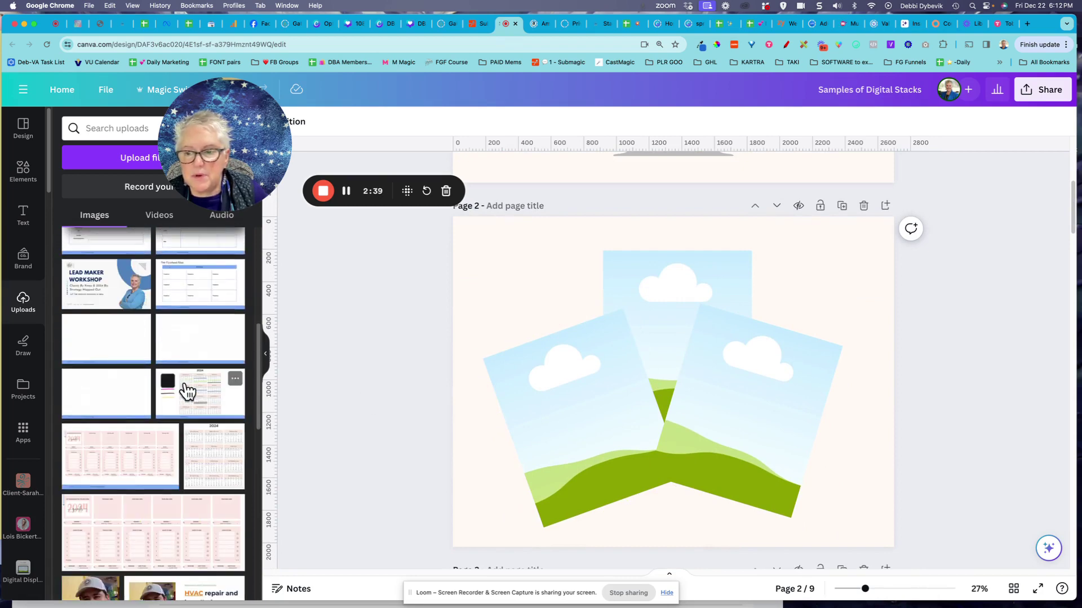
scroll(187, 392, up, 2)
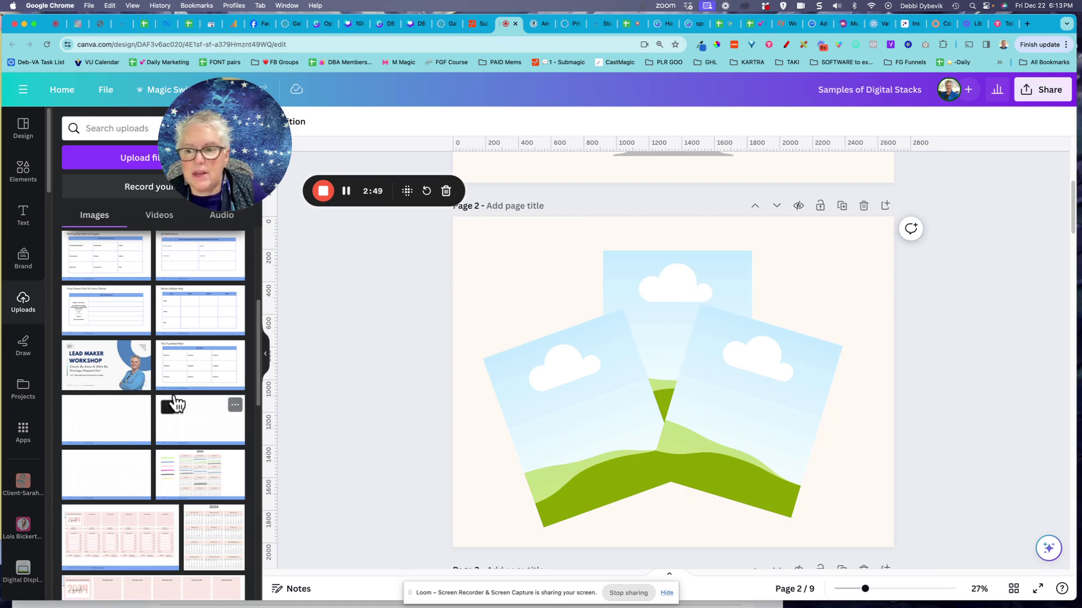
scroll(177, 402, down, 10)
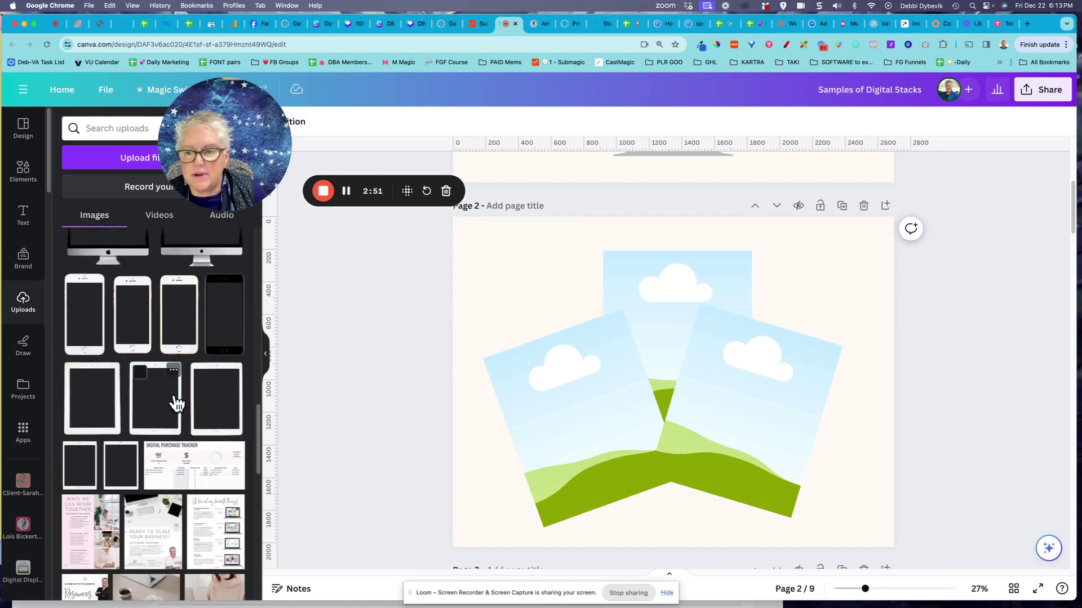
scroll(177, 403, down, 2)
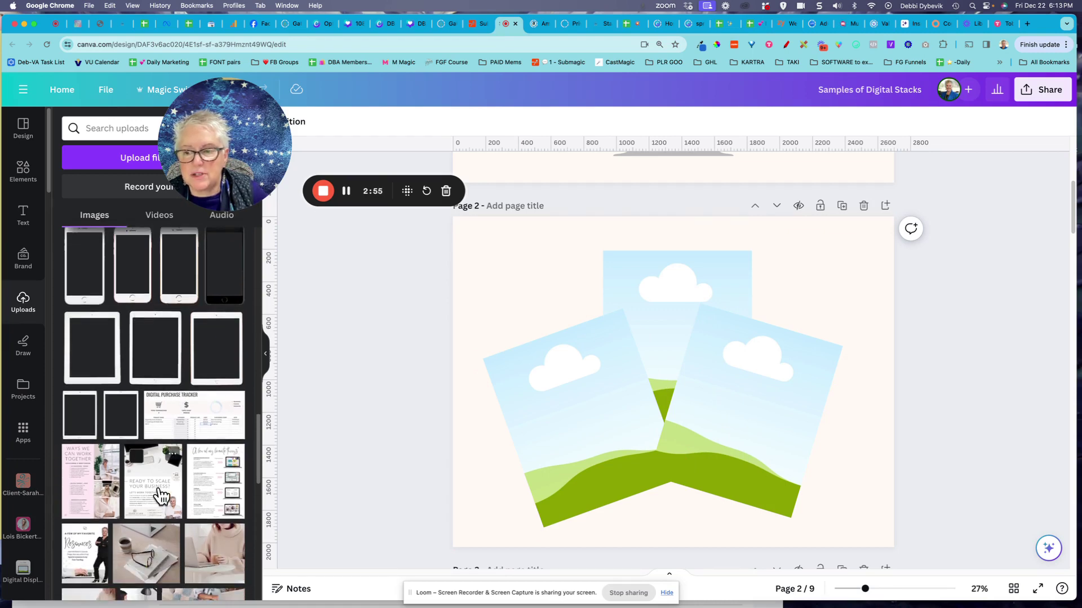
drag(161, 495, 570, 425)
click(485, 418)
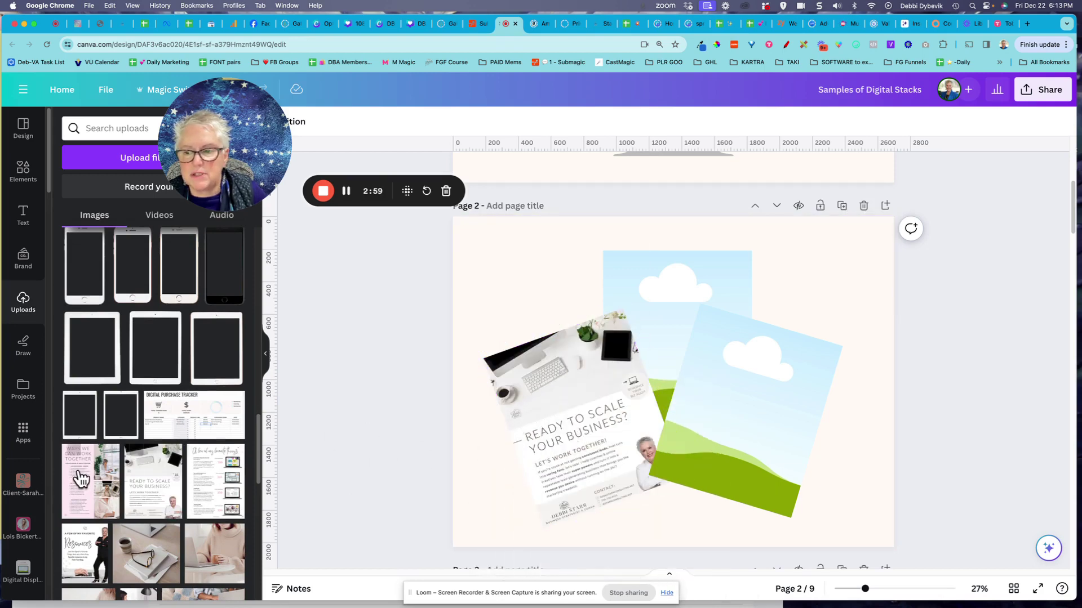
drag(80, 482, 759, 424)
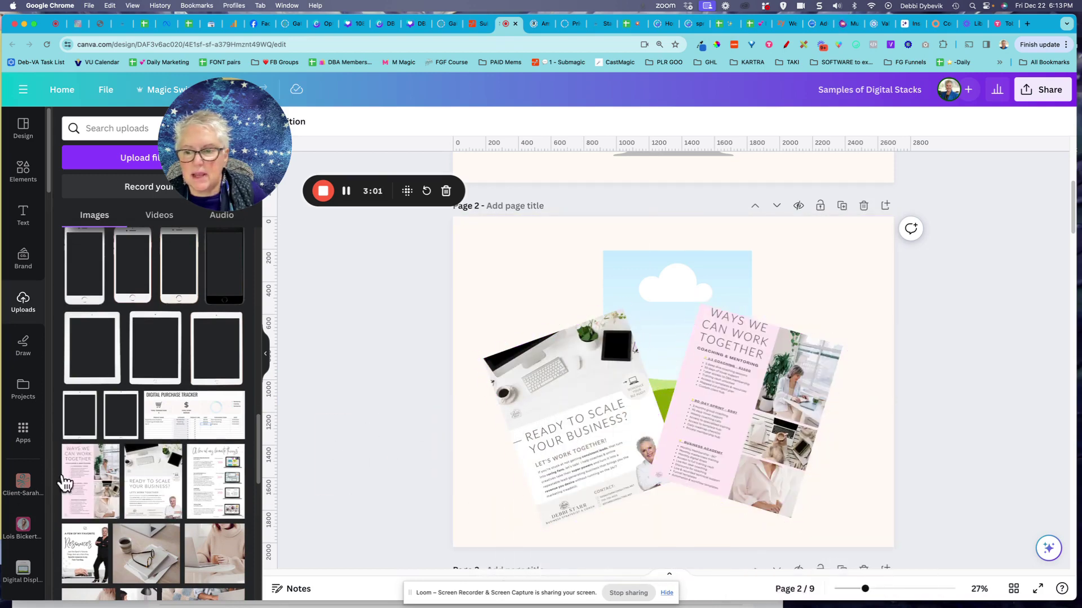
drag(190, 493, 671, 325)
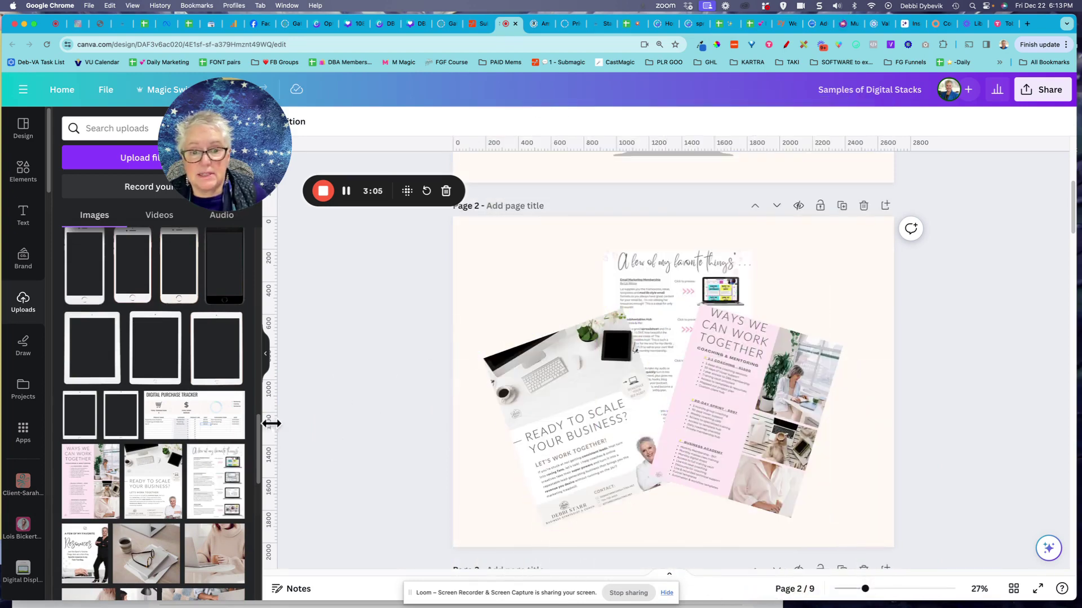
Rotate the left and right flyers on page 2 slightly further outward to widen the fan.
click(545, 420)
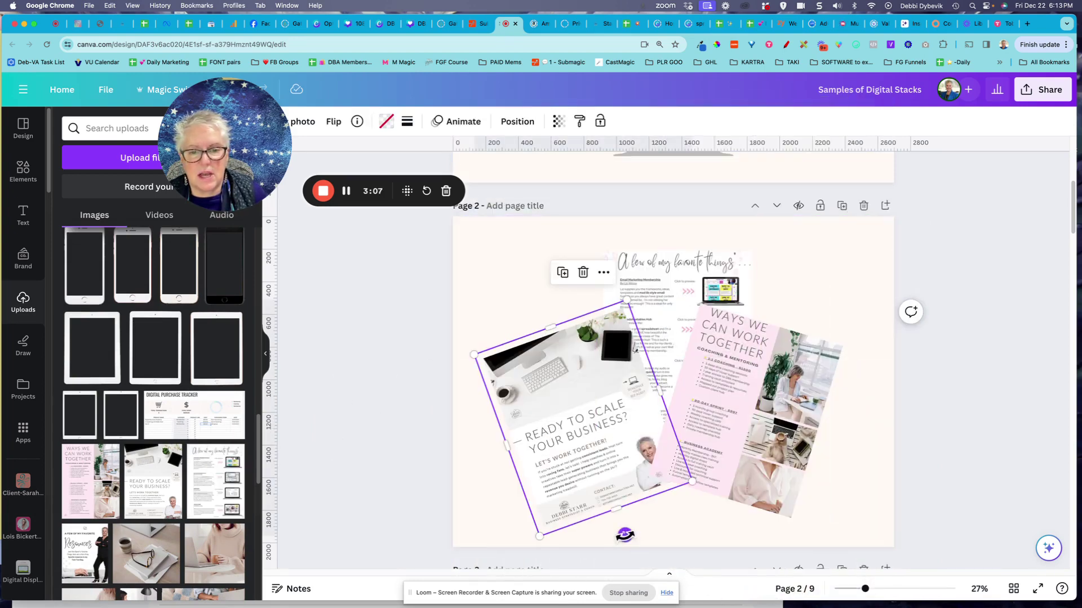
mouse_move(624, 535)
mouse_down()
mouse_move(633, 521)
mouse_move(636, 530)
mouse_up()
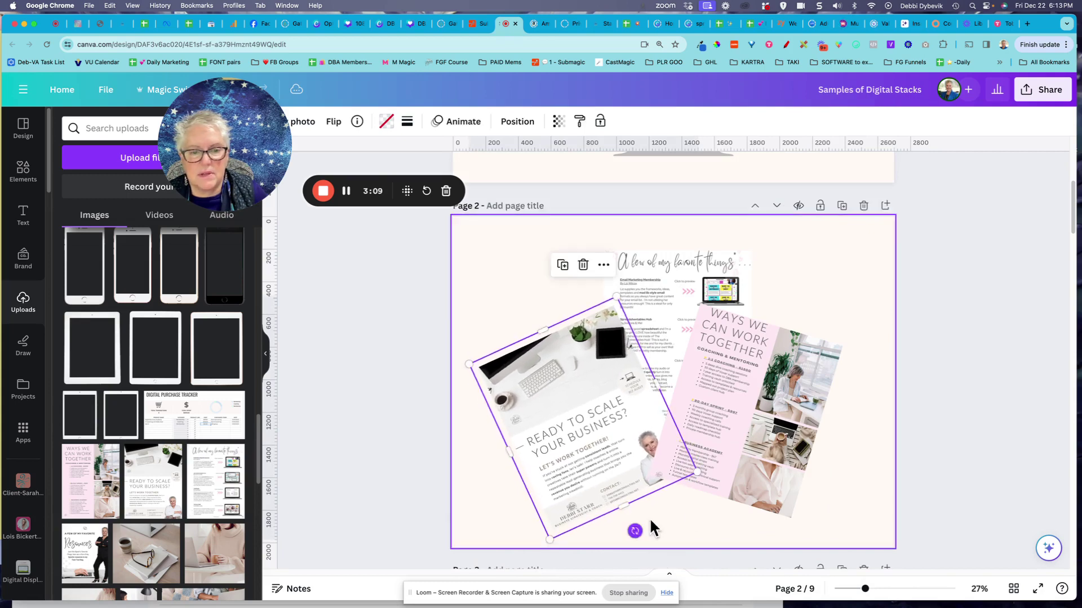
click(721, 477)
drag(712, 526, 699, 527)
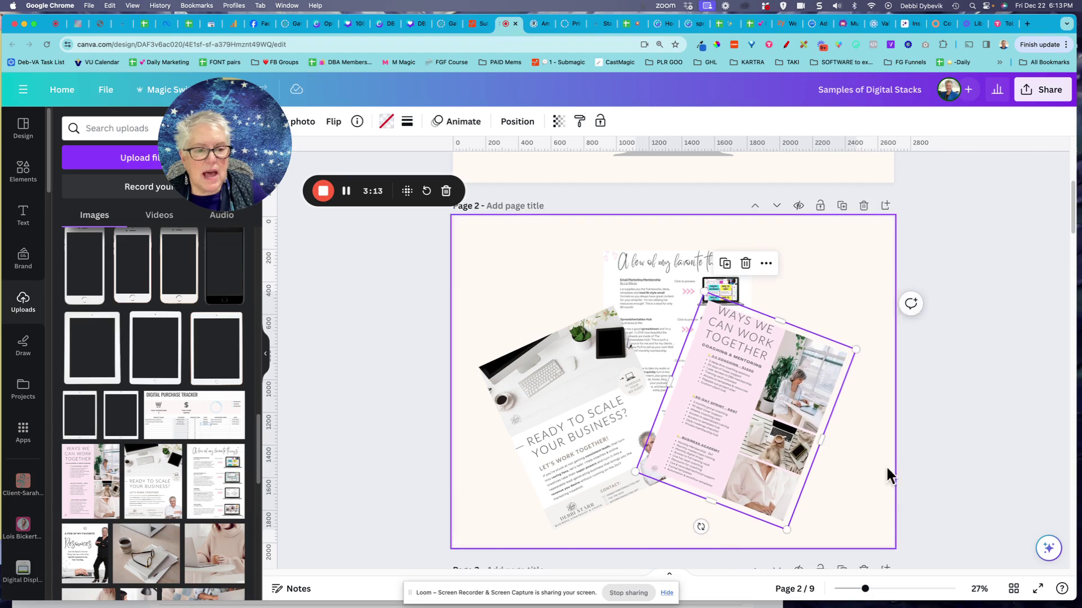
click(949, 465)
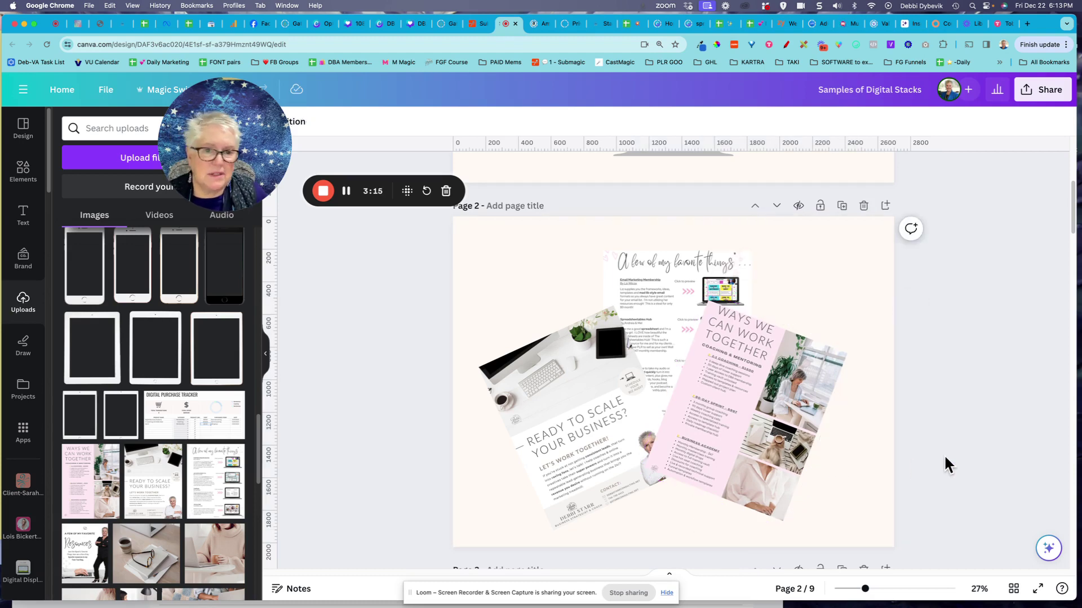
Review the filled mockups on pages 1 and 2 and the empty laptop-and-flyers layout on page 3.
scroll(944, 454, down, 1)
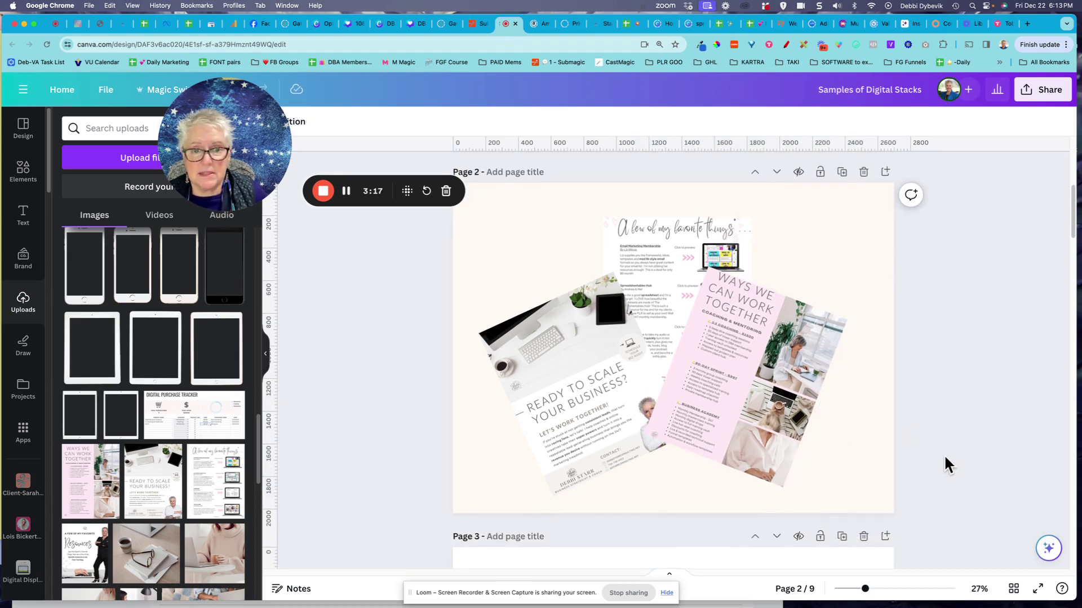
scroll(969, 491, down, 5)
scroll(971, 491, up, 6)
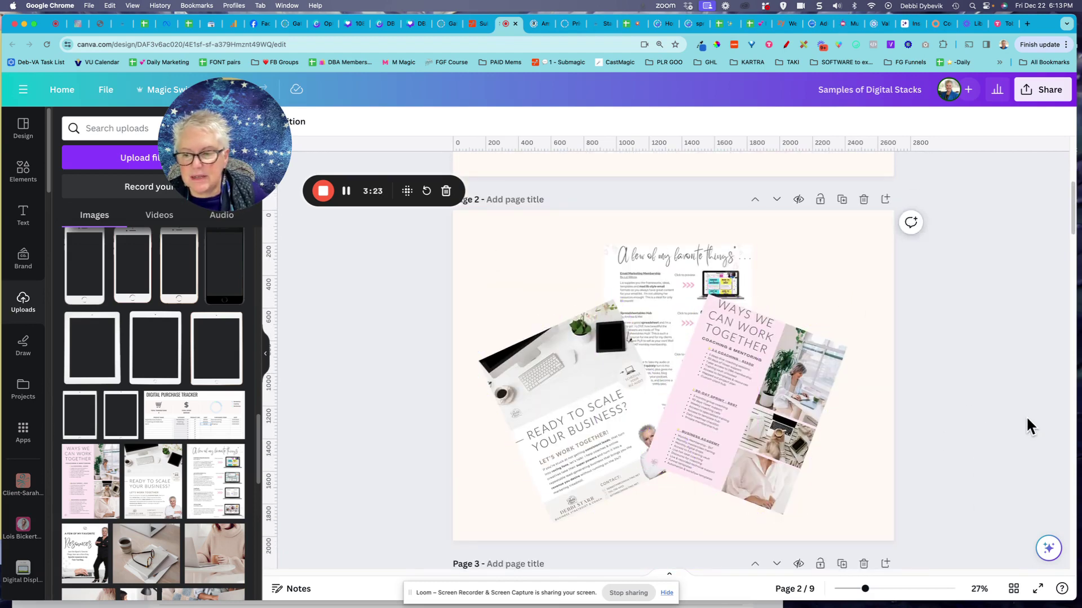
scroll(1026, 416, down, 1)
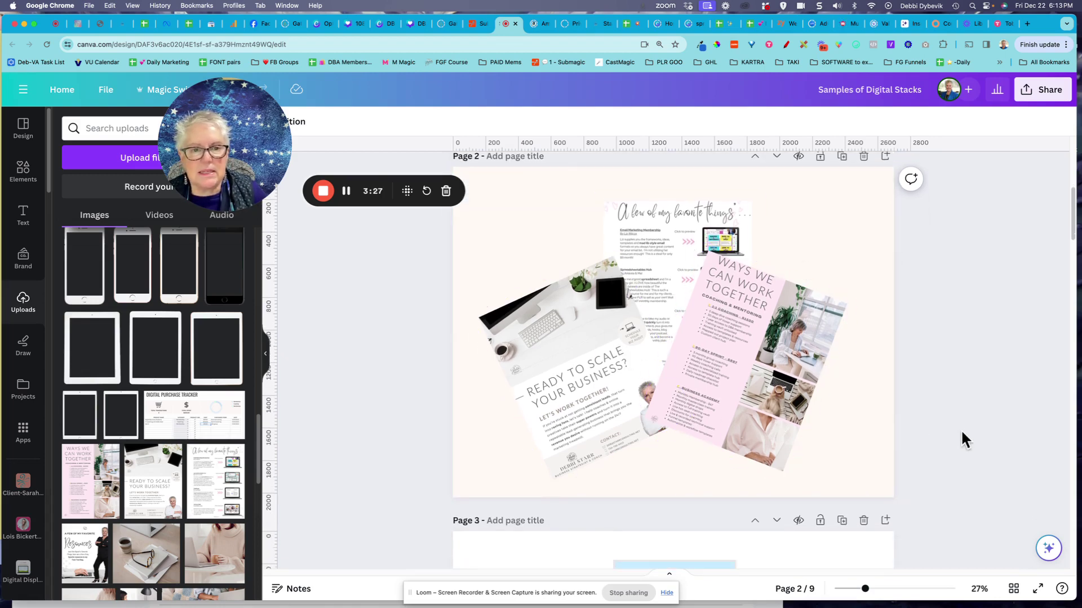
scroll(961, 438, up, 8)
scroll(961, 440, up, 2)
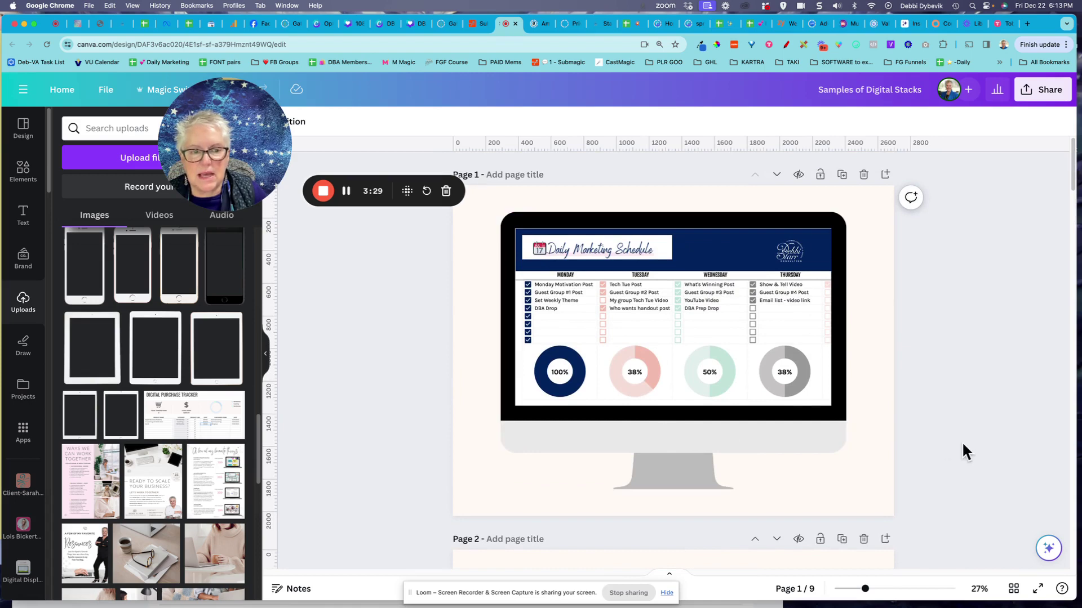
scroll(964, 440, down, 9)
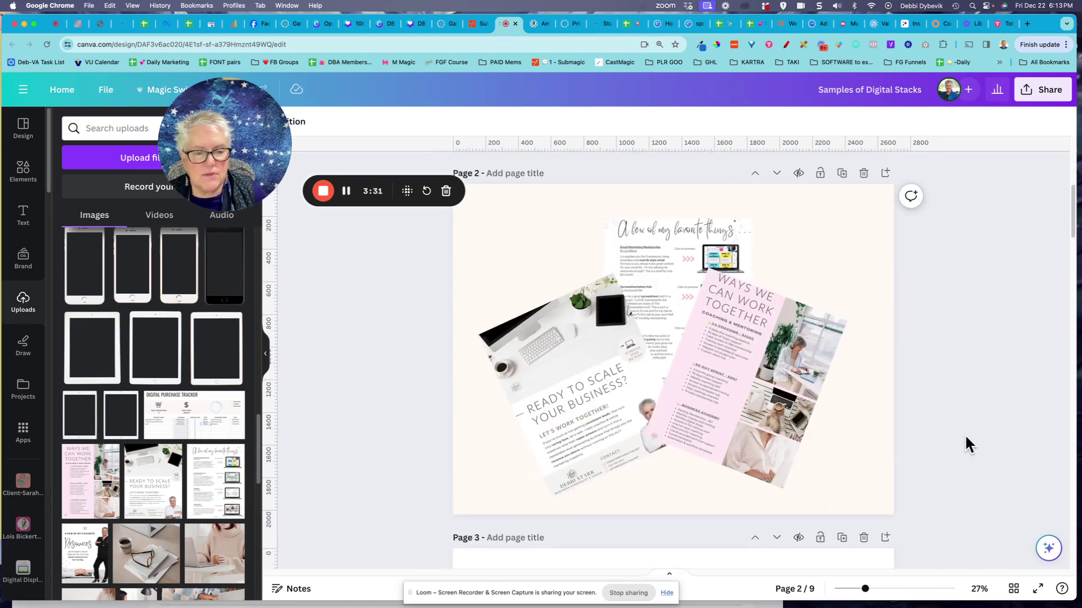
scroll(965, 438, down, 7)
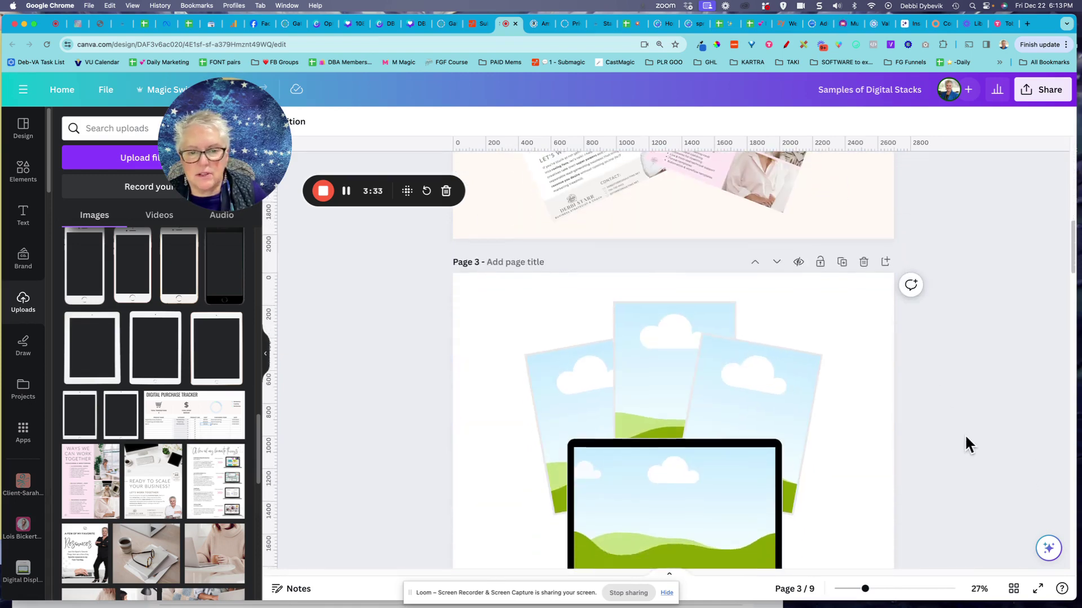
scroll(965, 440, down, 3)
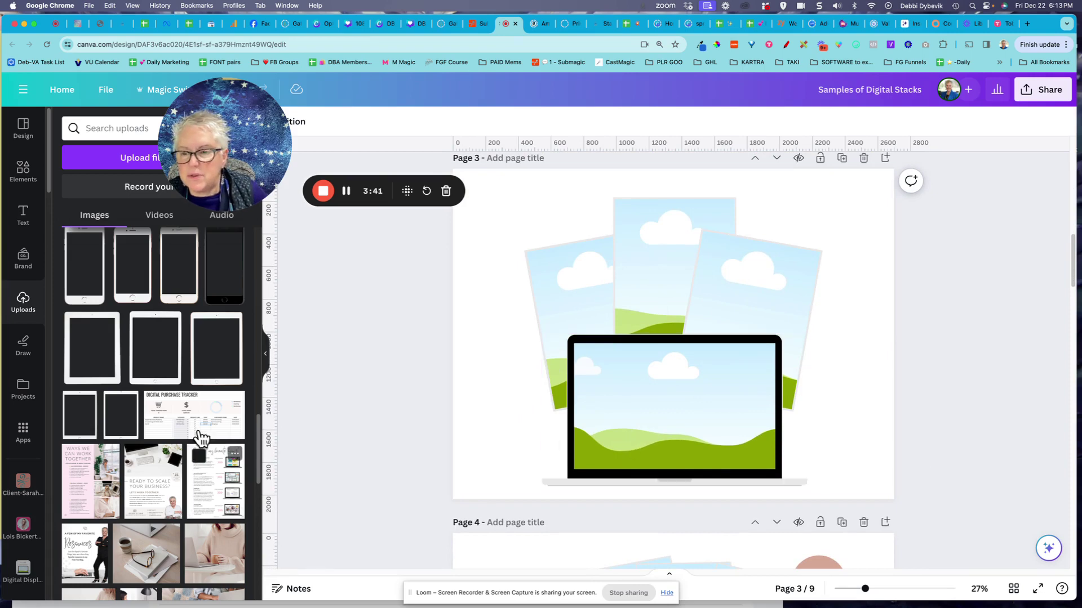
Fill page 3's laptop frame with the Digital Purchase Tracker image and reposition it so its left edge and title show.
drag(201, 424, 693, 415)
double_click(651, 410)
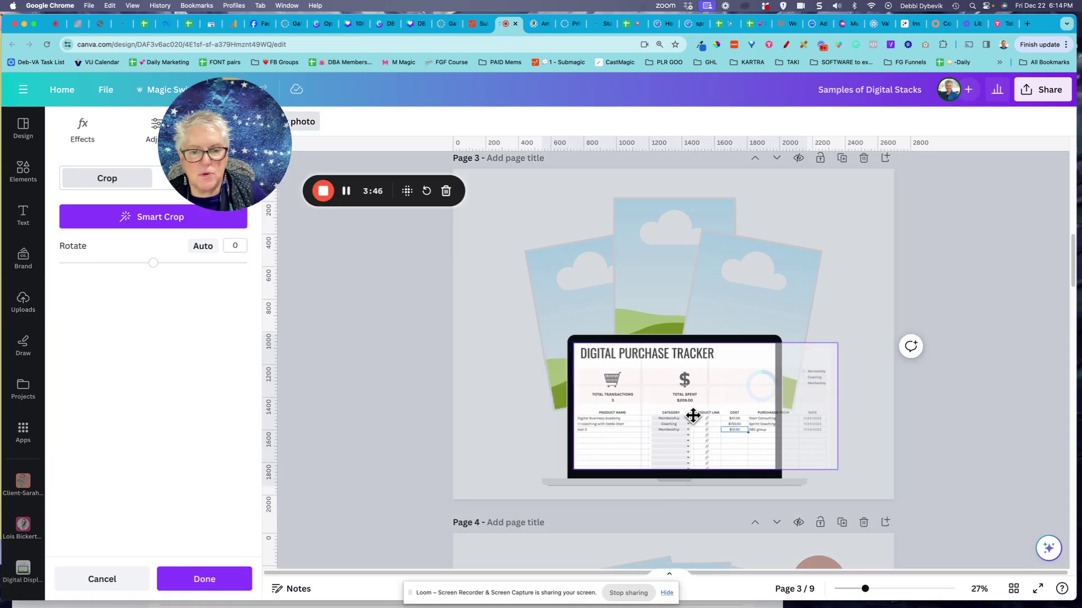
click(975, 481)
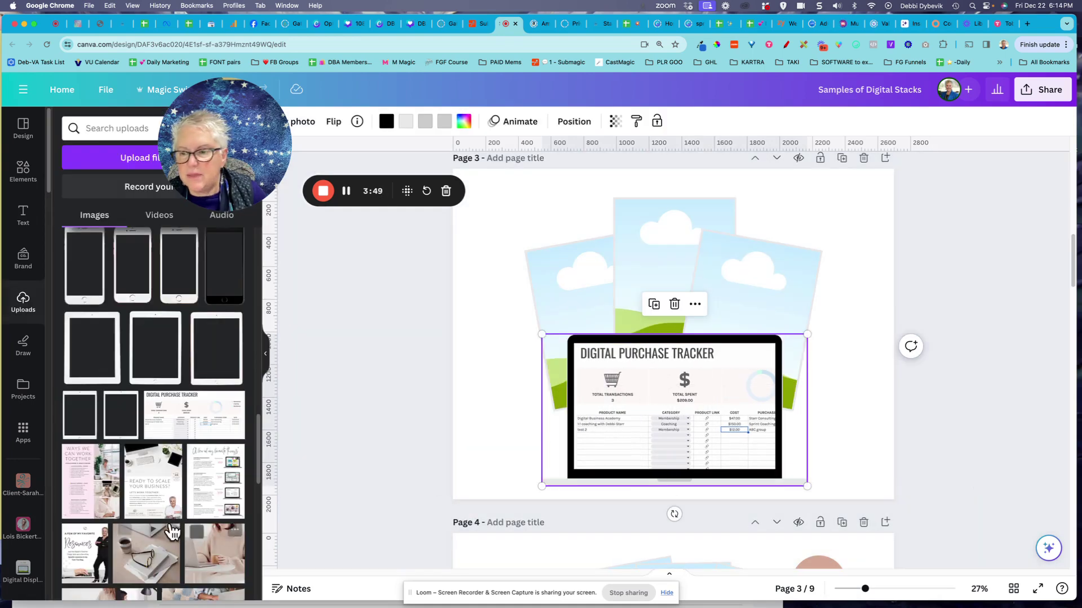
Fill page 3's right flyer frame with "A few of my favorite Resources" and the center and left frames with "A few of my favorite things".
scroll(169, 531, down, 8)
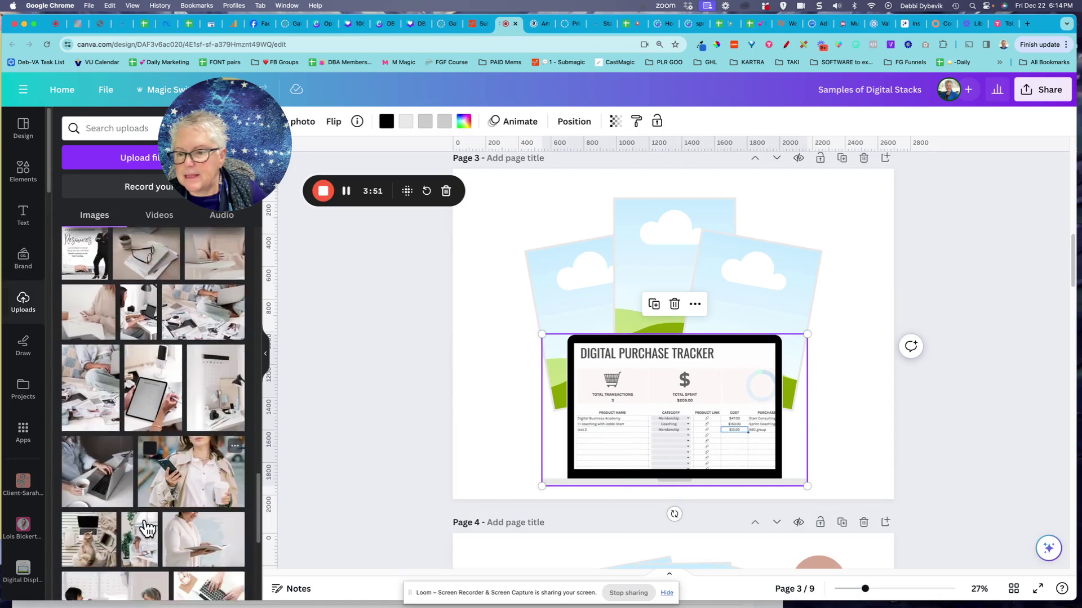
scroll(147, 529, up, 6)
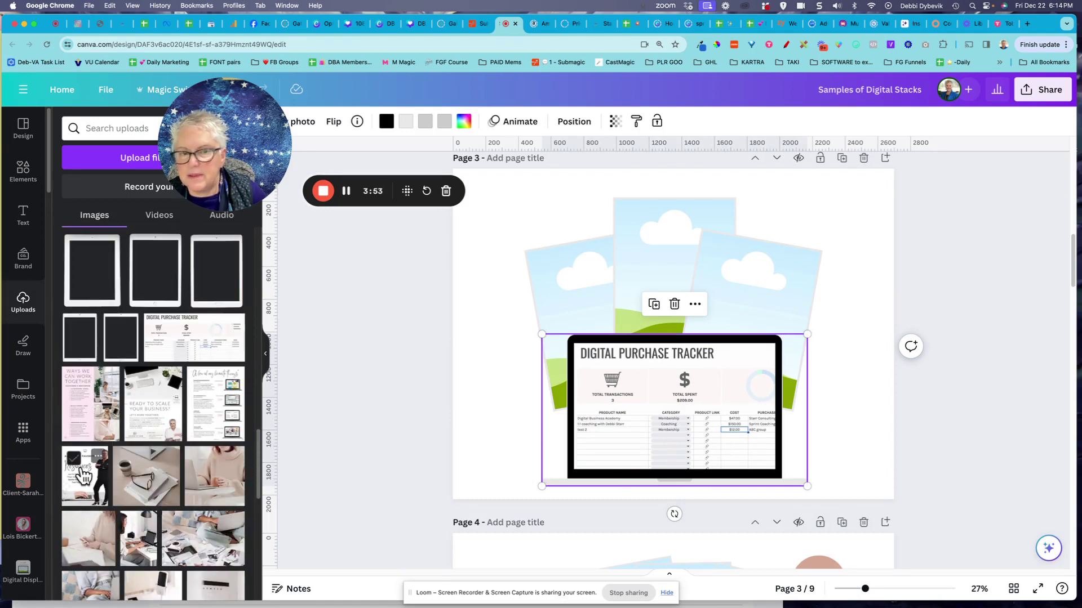
drag(79, 476, 698, 279)
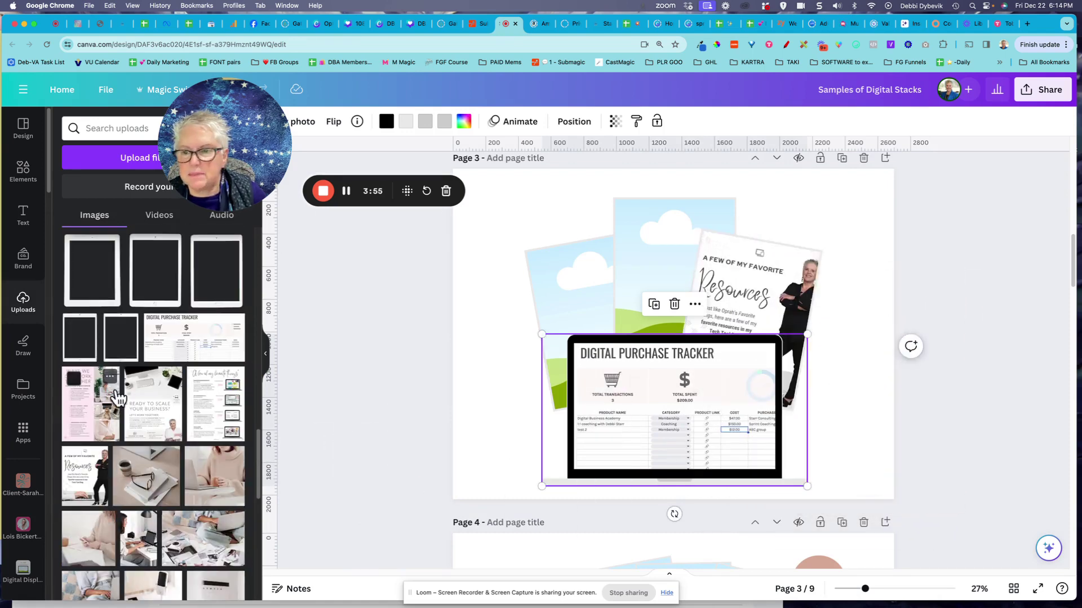
drag(214, 417, 635, 276)
drag(226, 416, 550, 291)
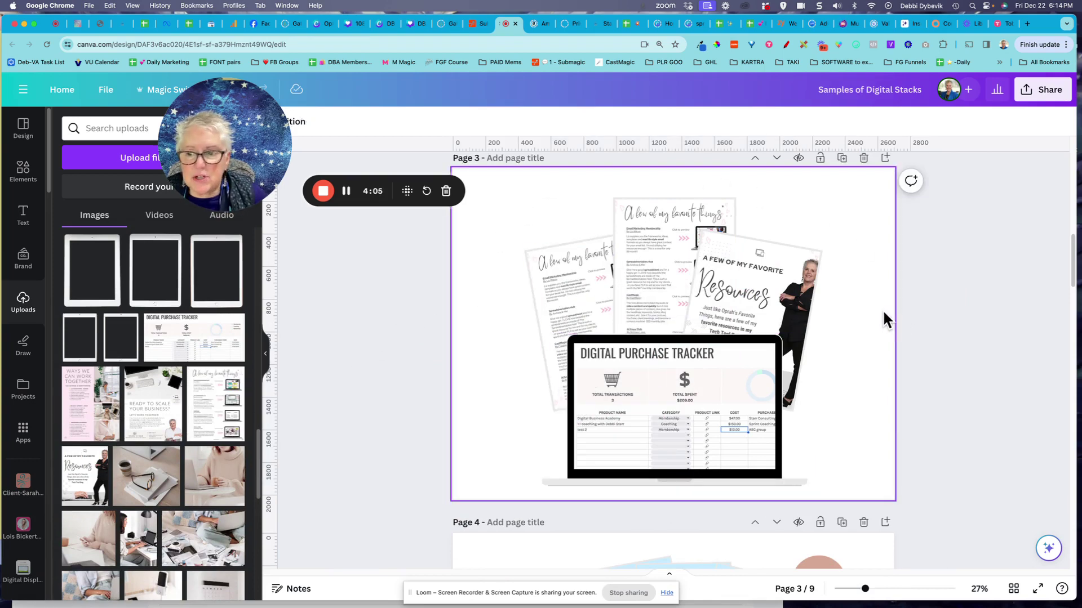
Replace page 3's laptop image with the uploaded Black Friday Action Items sheet and shift it down so the full title shows.
scroll(163, 439, down, 10)
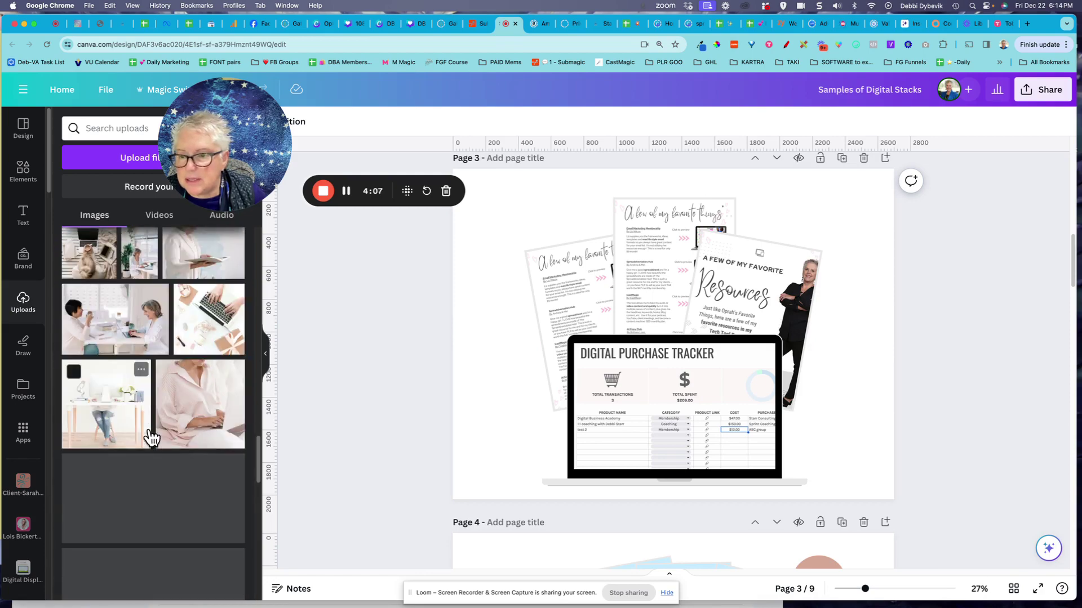
scroll(151, 436, down, 5)
scroll(151, 436, down, 10)
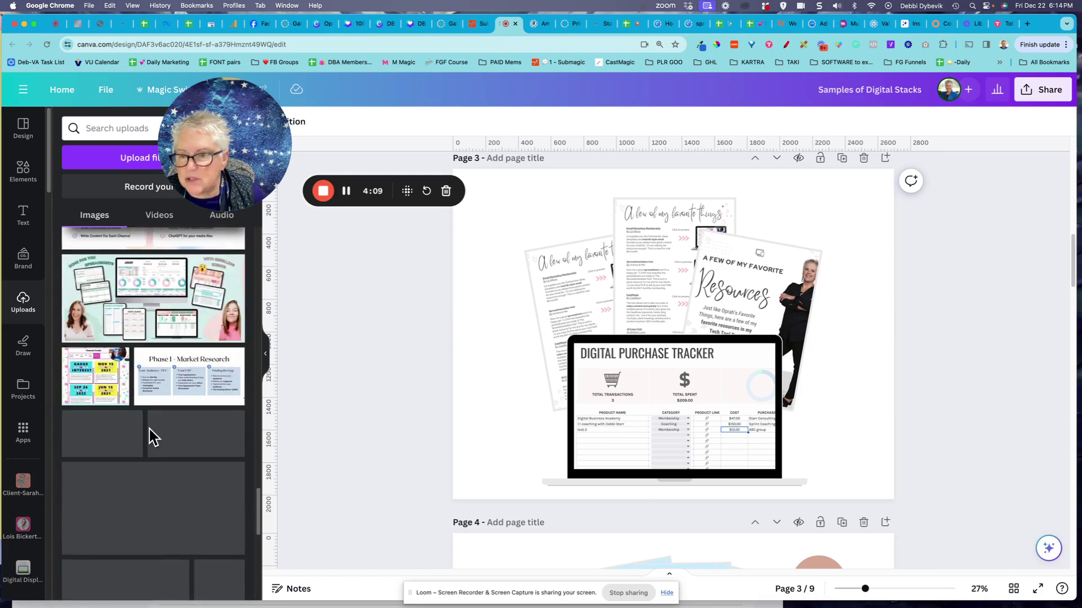
scroll(150, 437, down, 10)
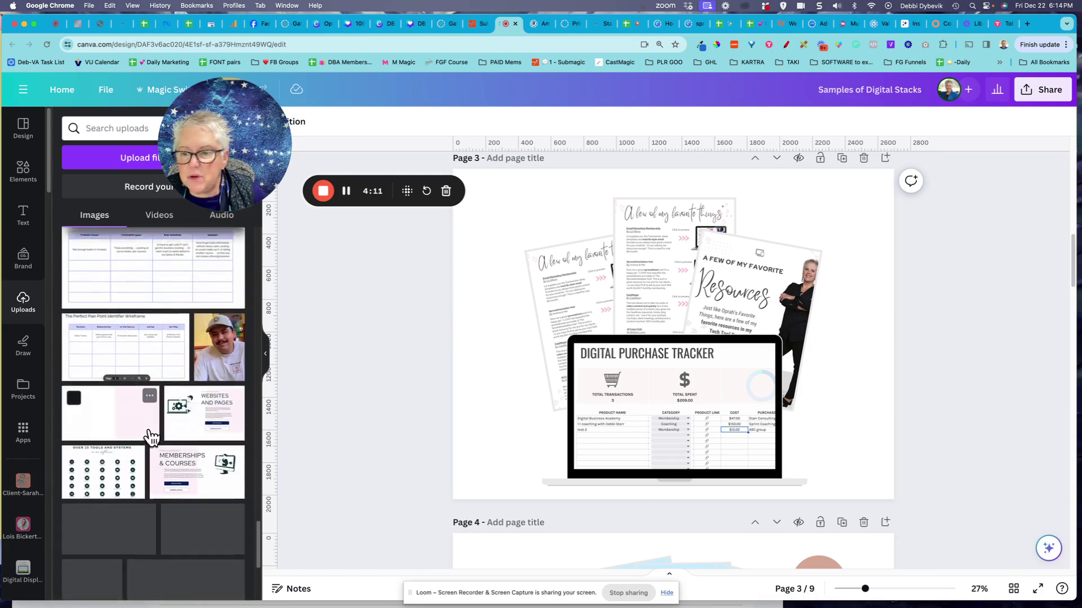
scroll(151, 437, down, 5)
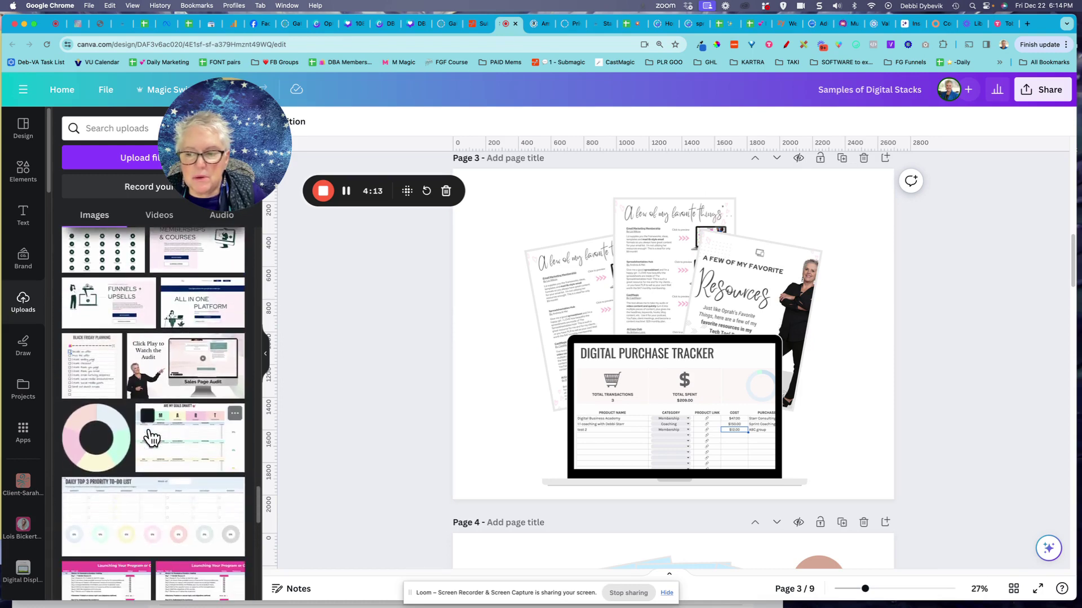
scroll(151, 437, down, 1)
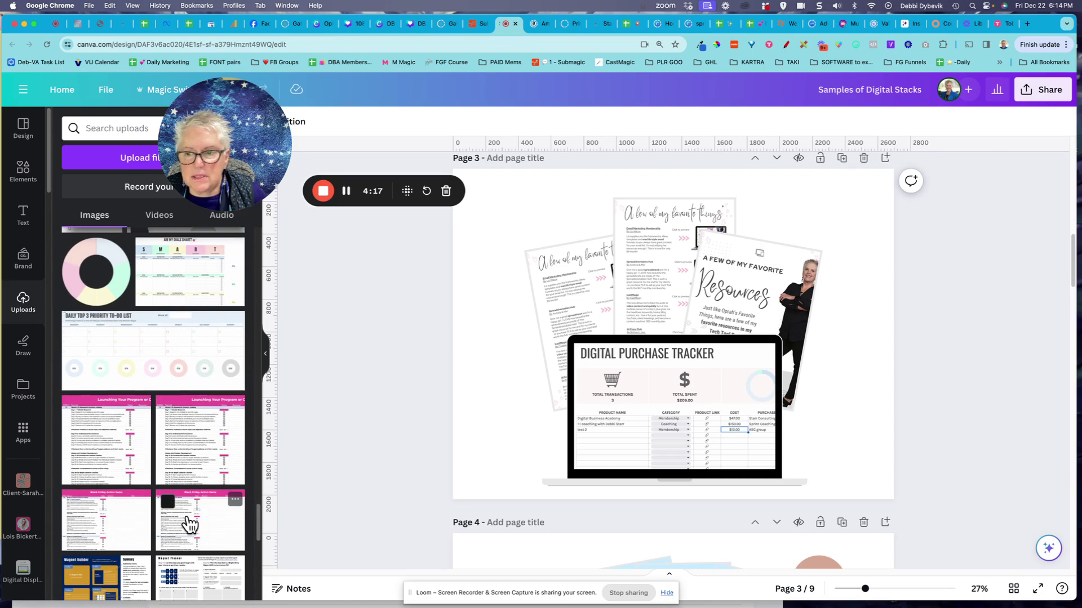
drag(189, 524, 723, 479)
double_click(697, 399)
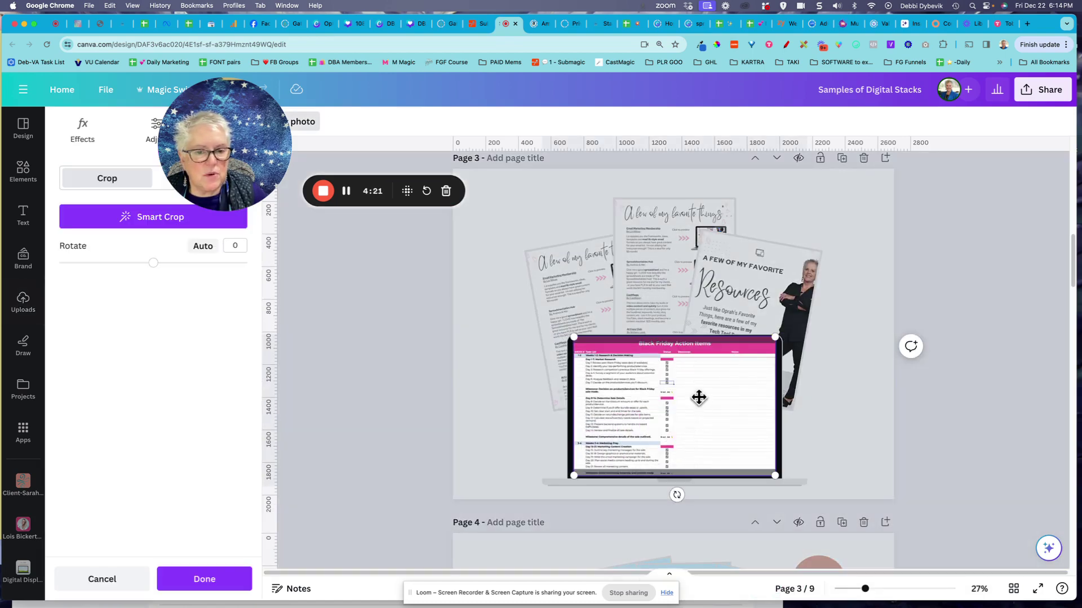
drag(697, 398, 699, 412)
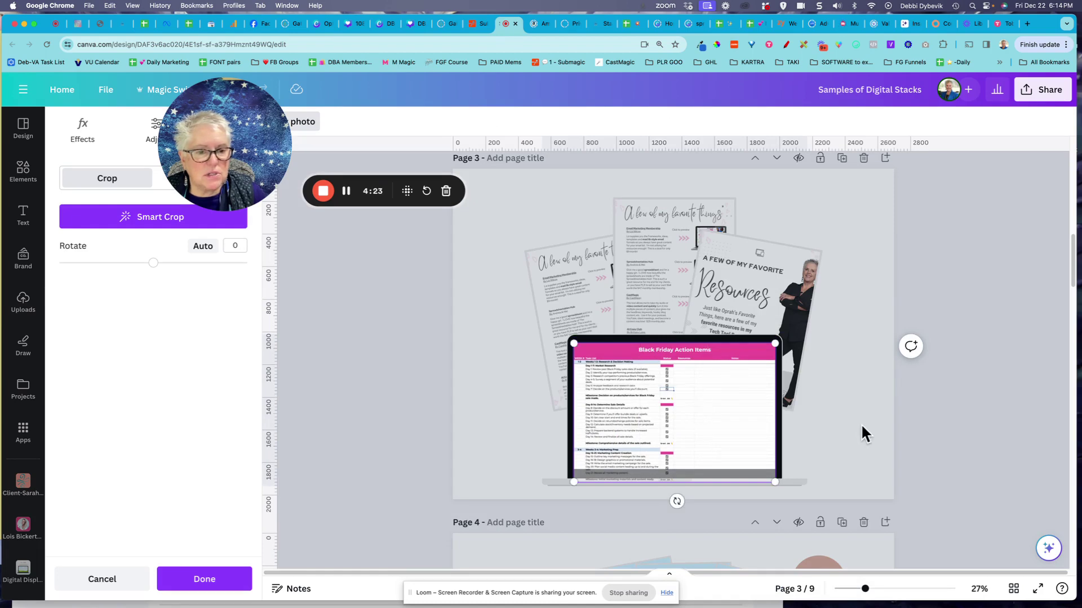
click(860, 424)
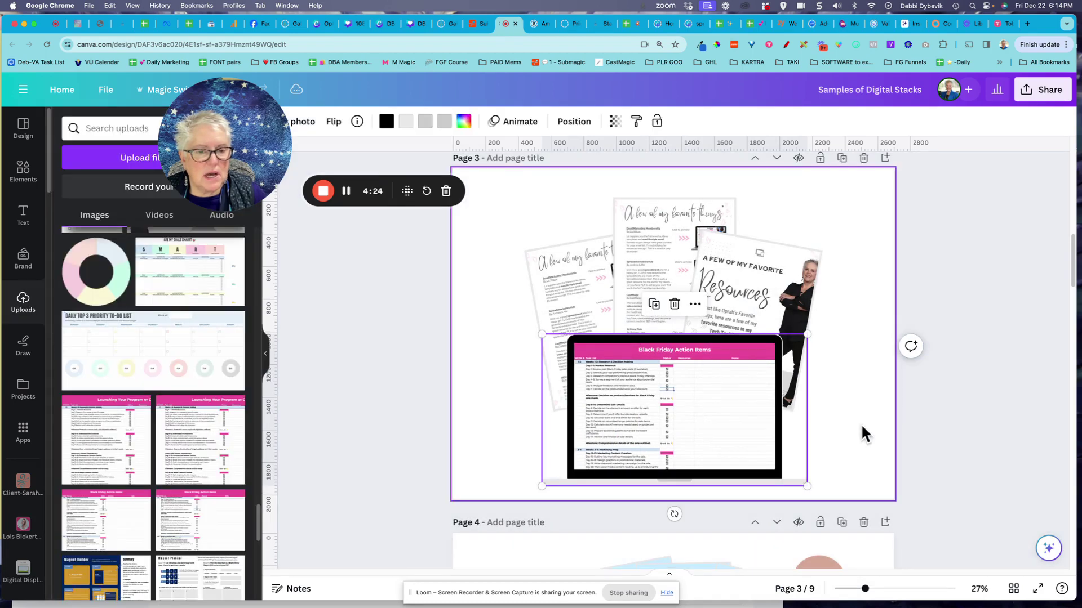
click(478, 385)
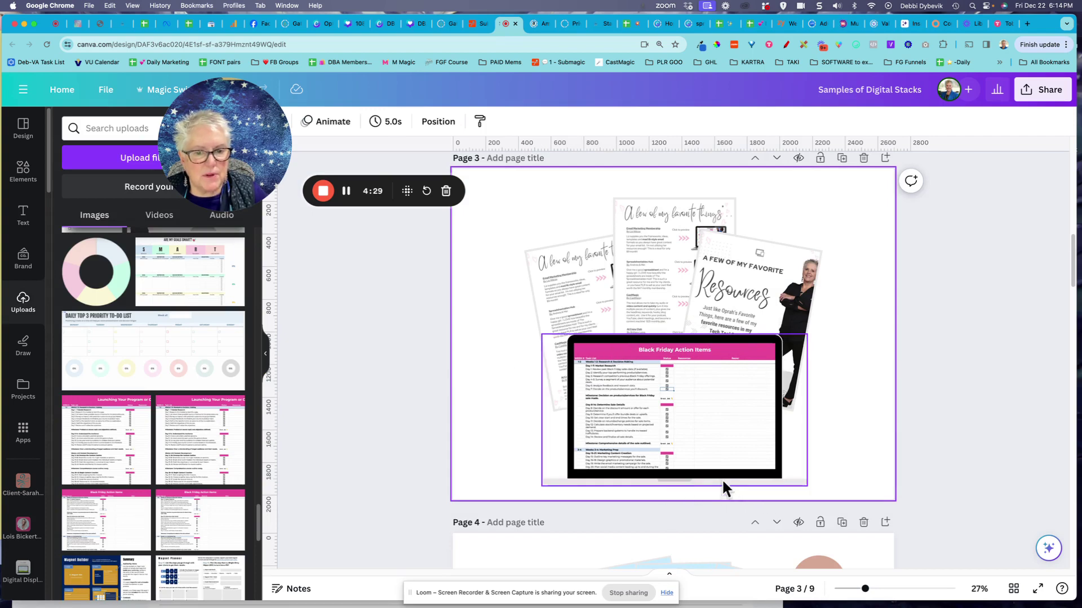
click(404, 437)
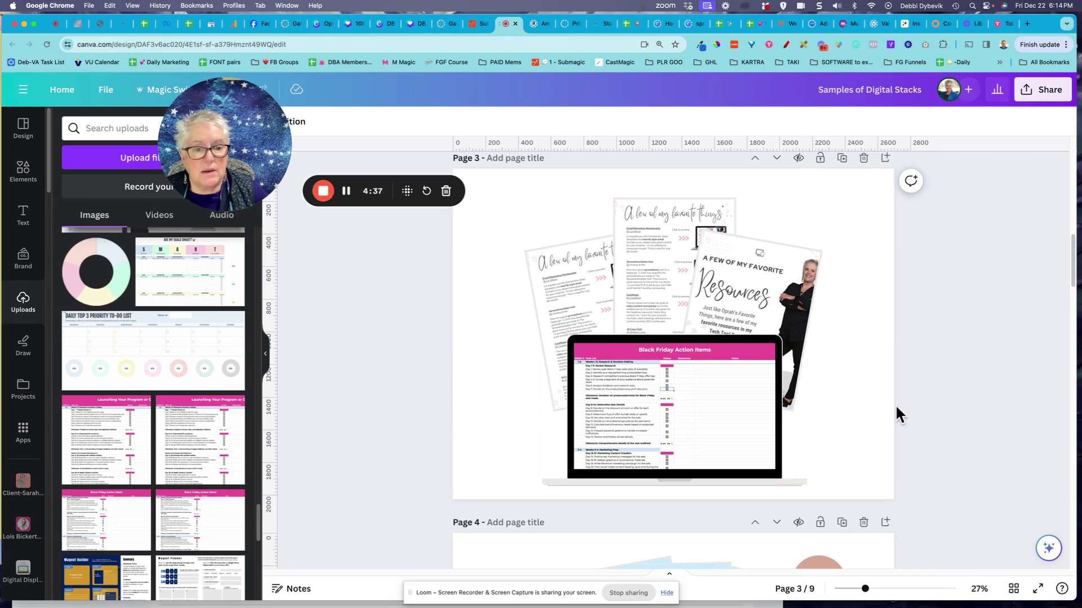
Fill page 4's desktop monitor frame with the Daily Top 3 Priority To-Do List image, repositioned so its left edge and title show.
scroll(982, 472, down, 5)
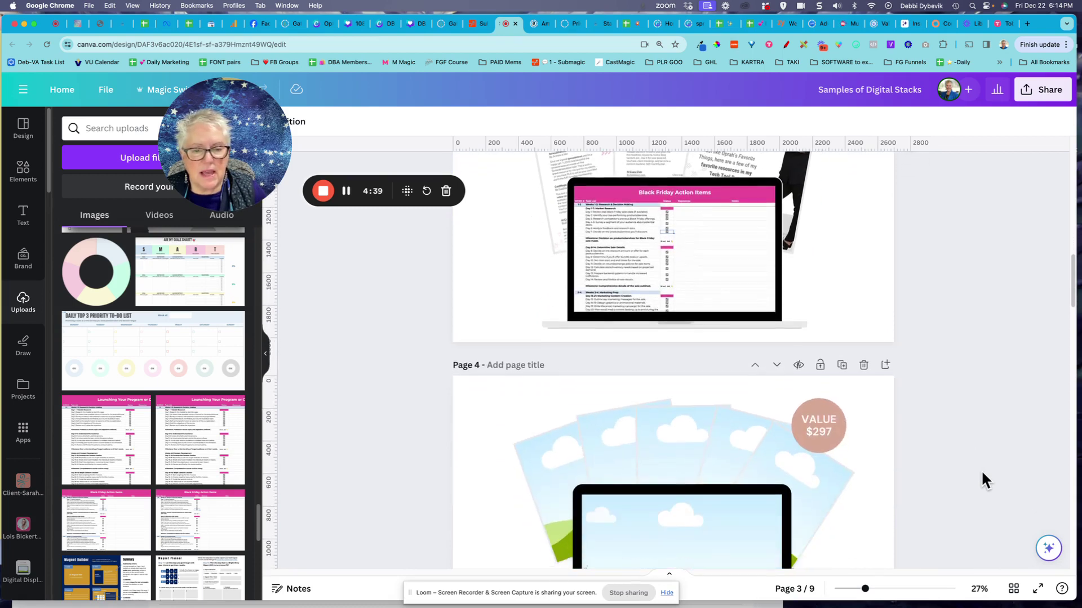
scroll(981, 470, down, 2)
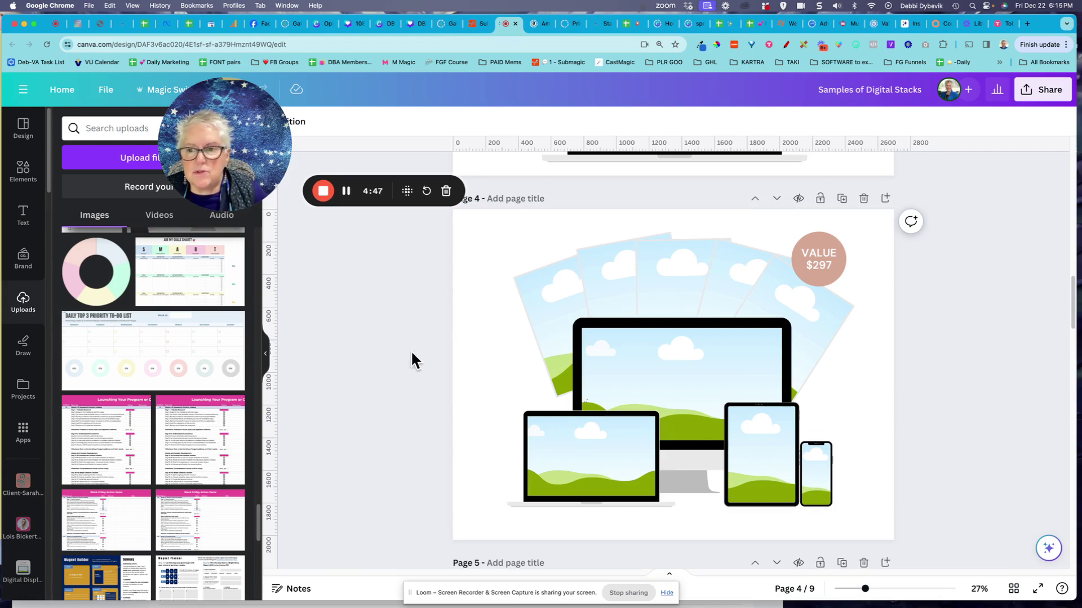
drag(152, 355, 731, 367)
double_click(681, 364)
click(352, 371)
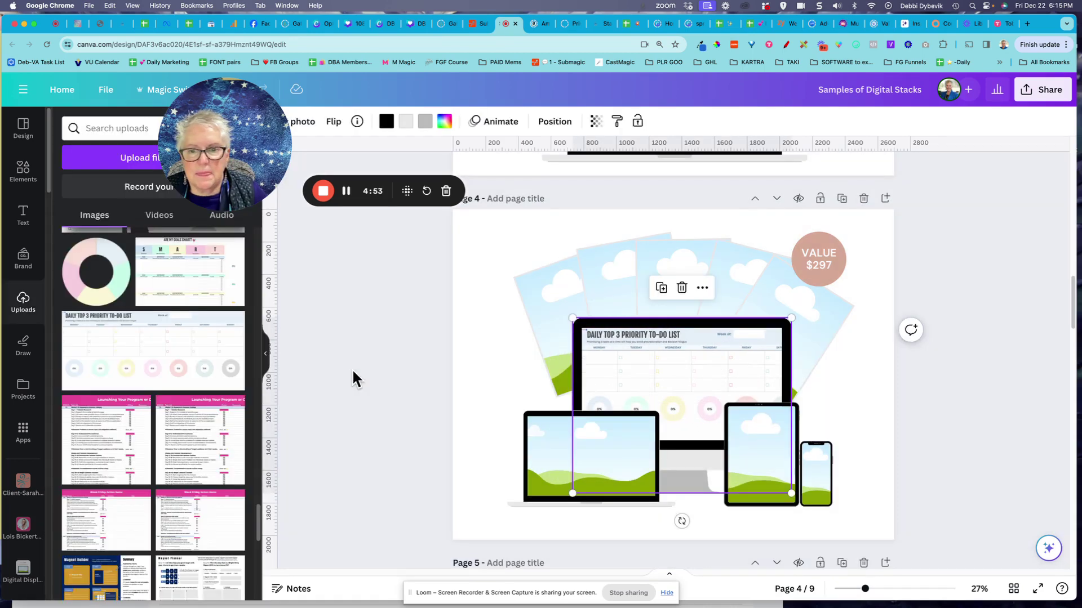
Fill page 4's laptop frame with the SMART goals chart and its tablet frame with the Black Friday Planning checklist.
drag(205, 279, 573, 458)
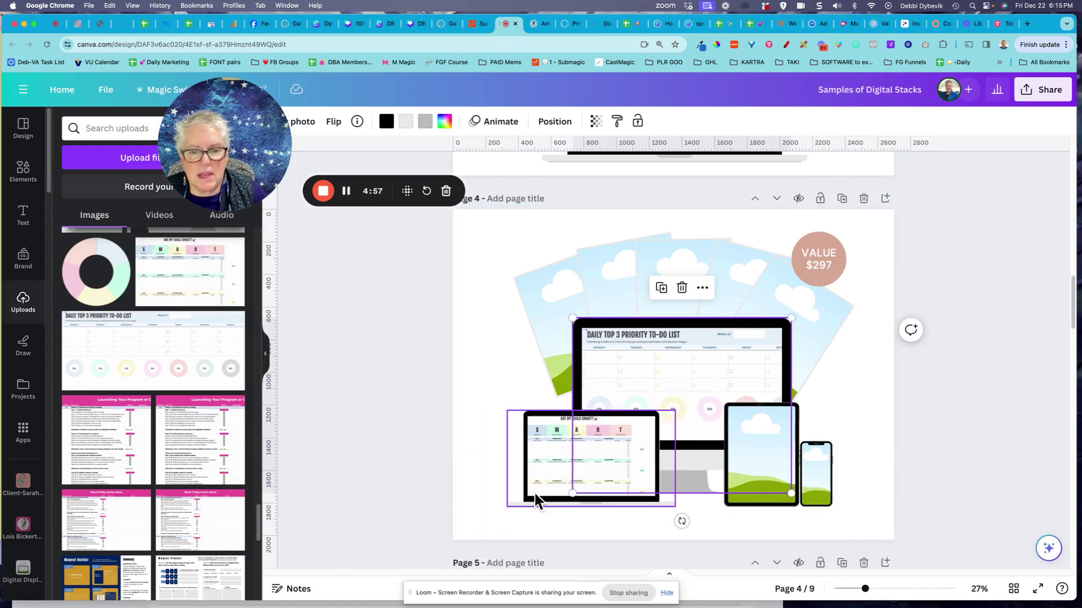
double_click(550, 464)
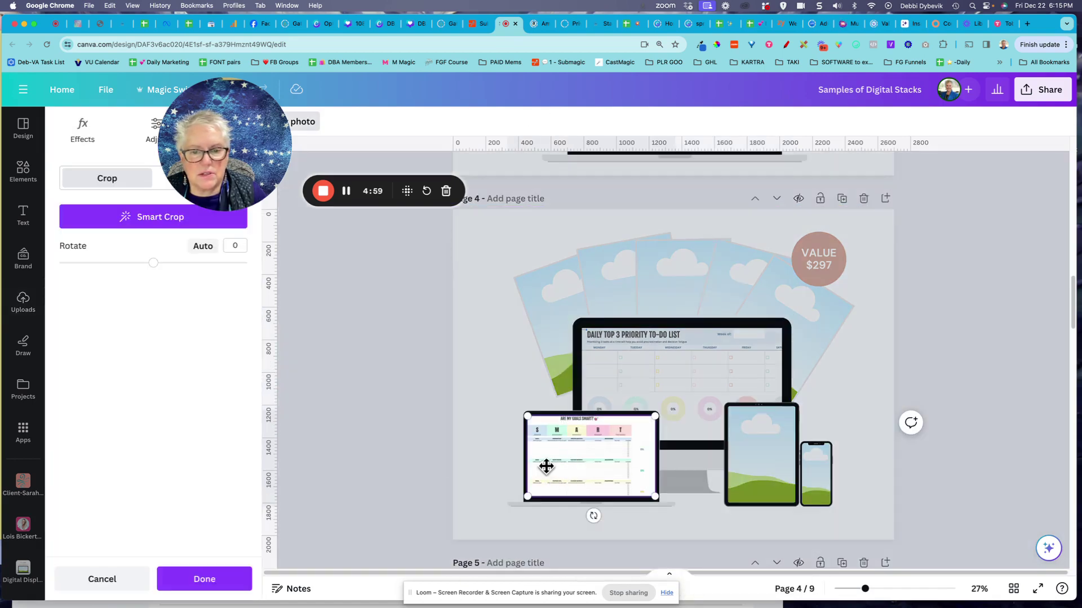
click(363, 445)
scroll(157, 333, up, 2)
scroll(157, 333, up, 1)
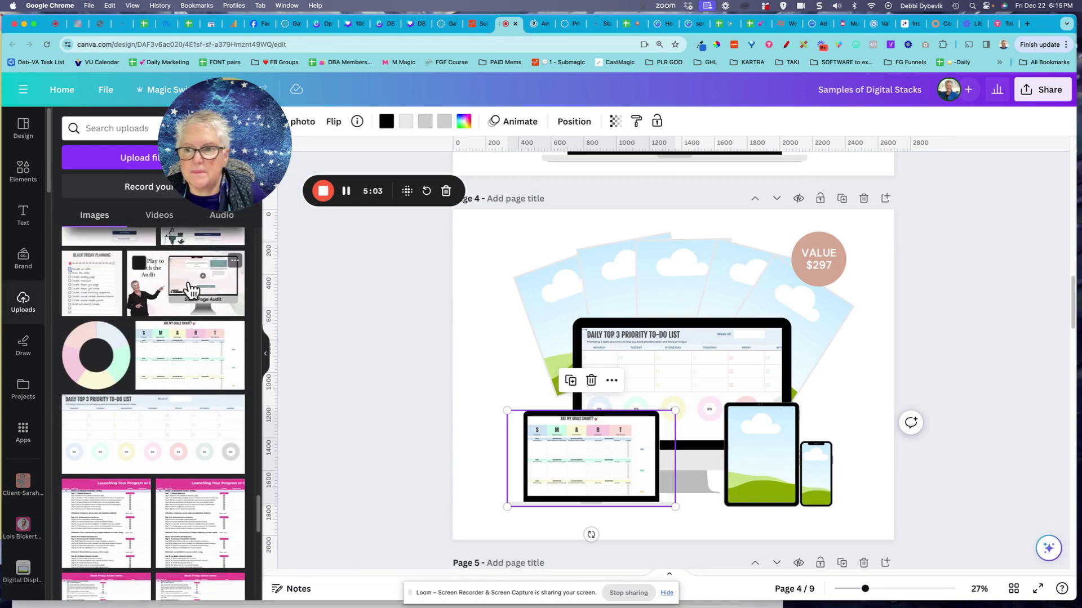
drag(92, 285, 775, 455)
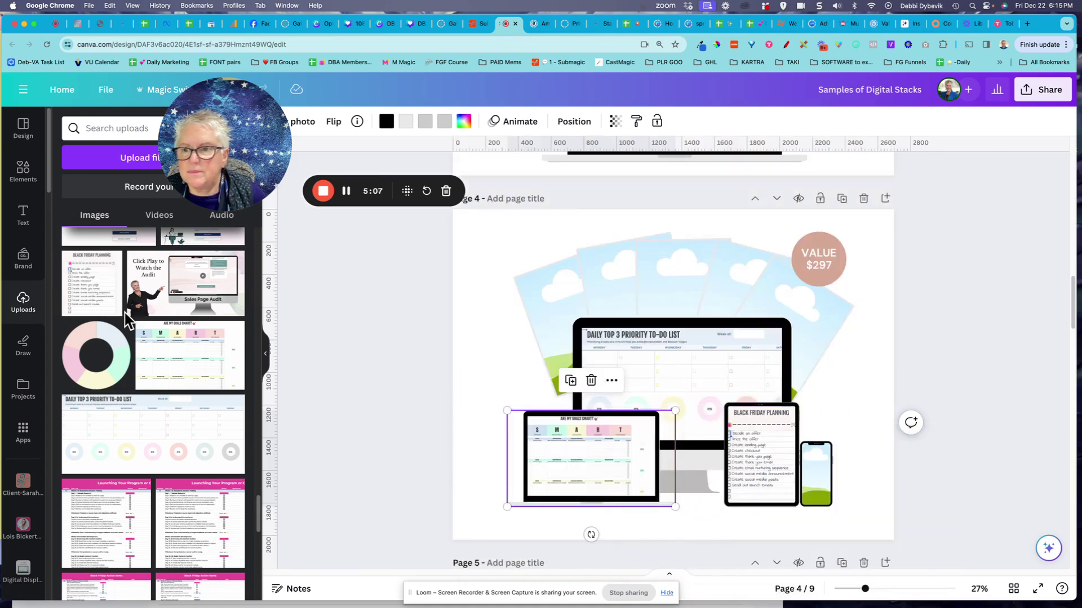
Fill page 4's phone frame with the Sales Page Audit image.
scroll(126, 322, up, 5)
scroll(130, 338, down, 1)
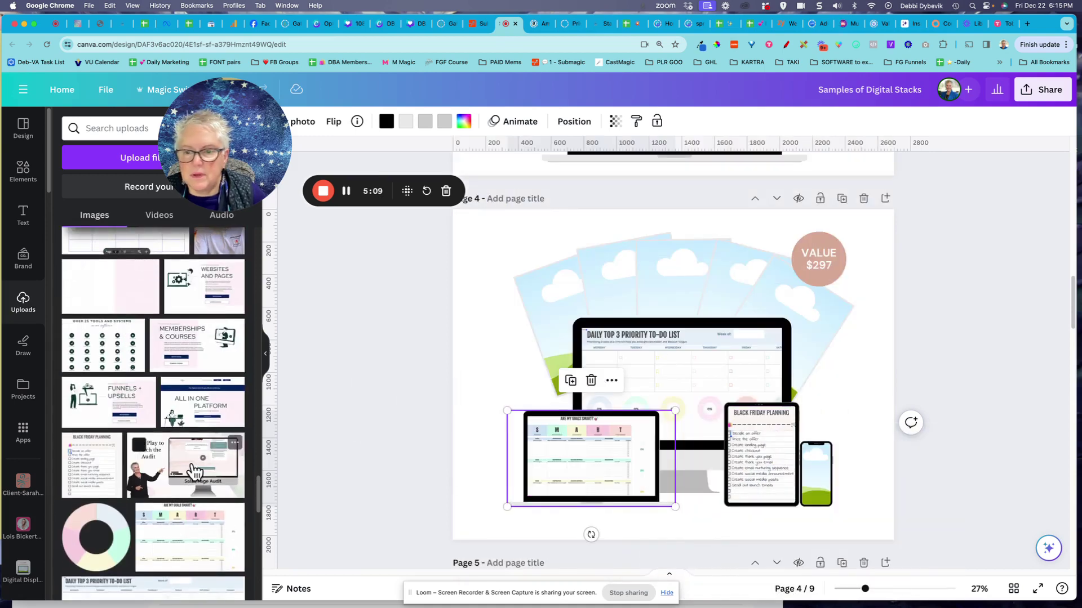
drag(196, 471, 816, 476)
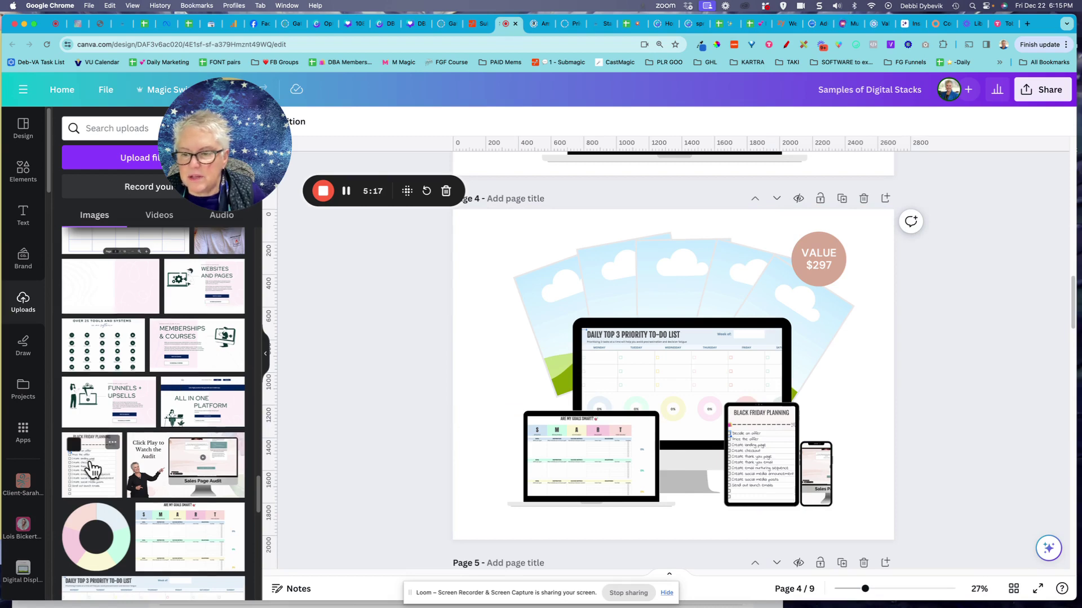
Replace page 4's phone image with the SMART goals chart and reposition it so the S and M columns show.
scroll(93, 468, down, 4)
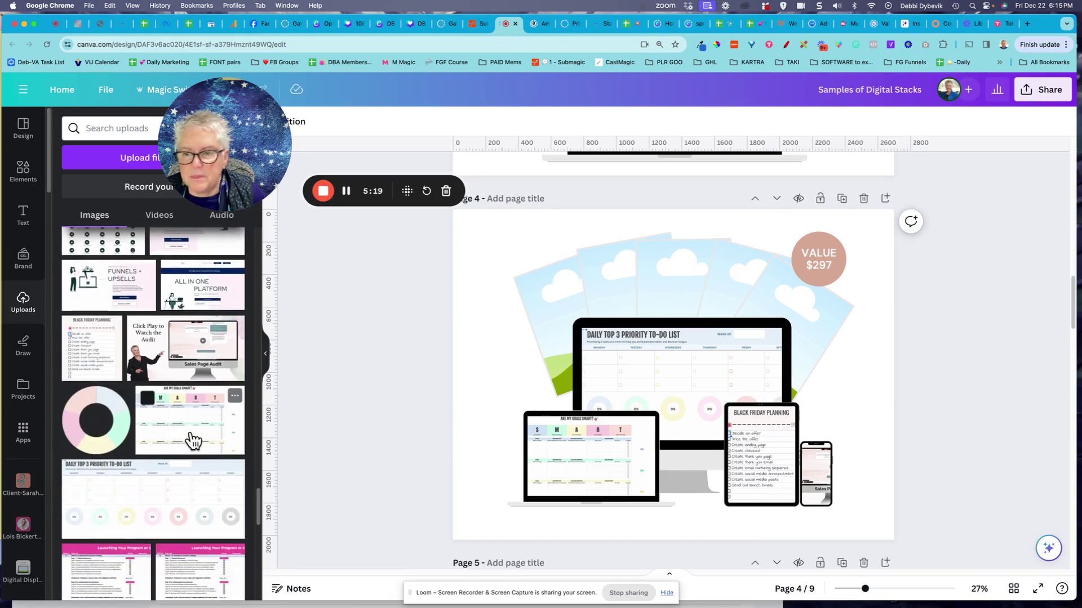
drag(193, 441, 867, 487)
click(815, 481)
double_click(816, 482)
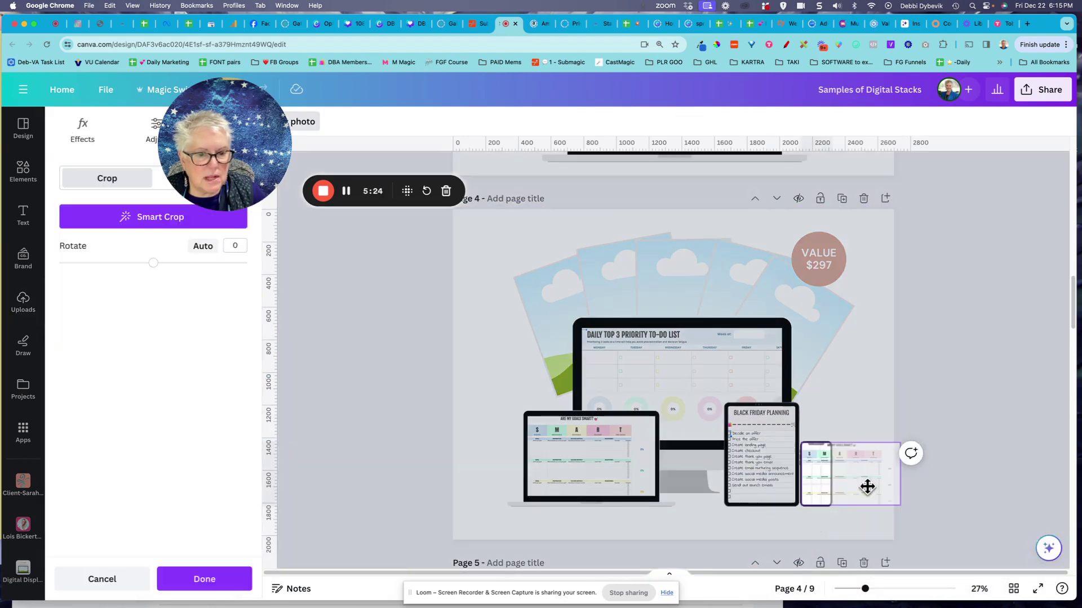
click(865, 411)
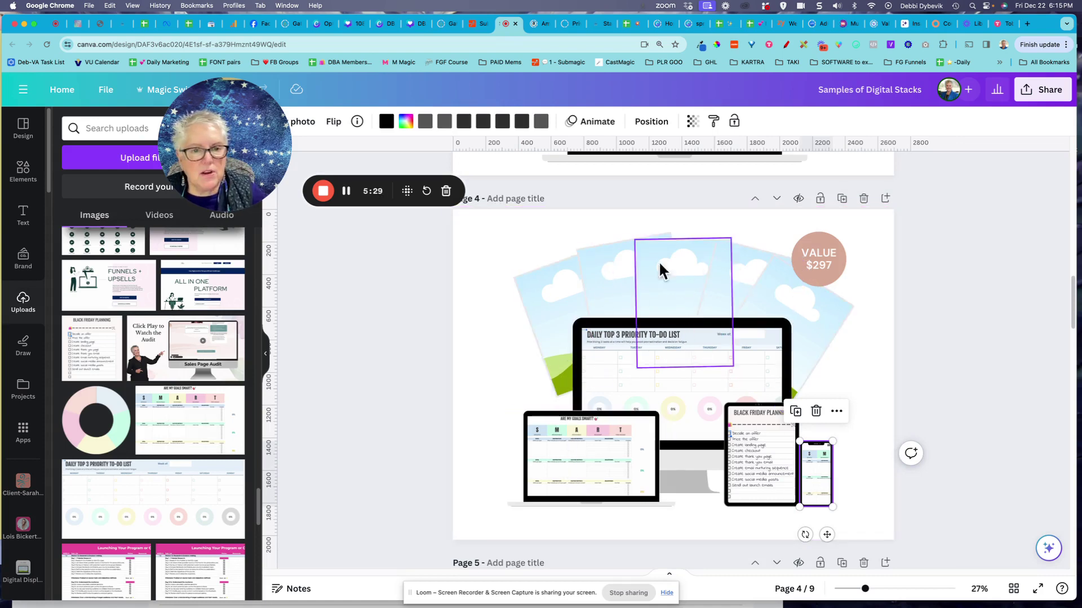
Fill the five fanned page frames behind page 4's monitor with different uploaded "I am" and "I release" affirmation cards.
scroll(161, 386, down, 10)
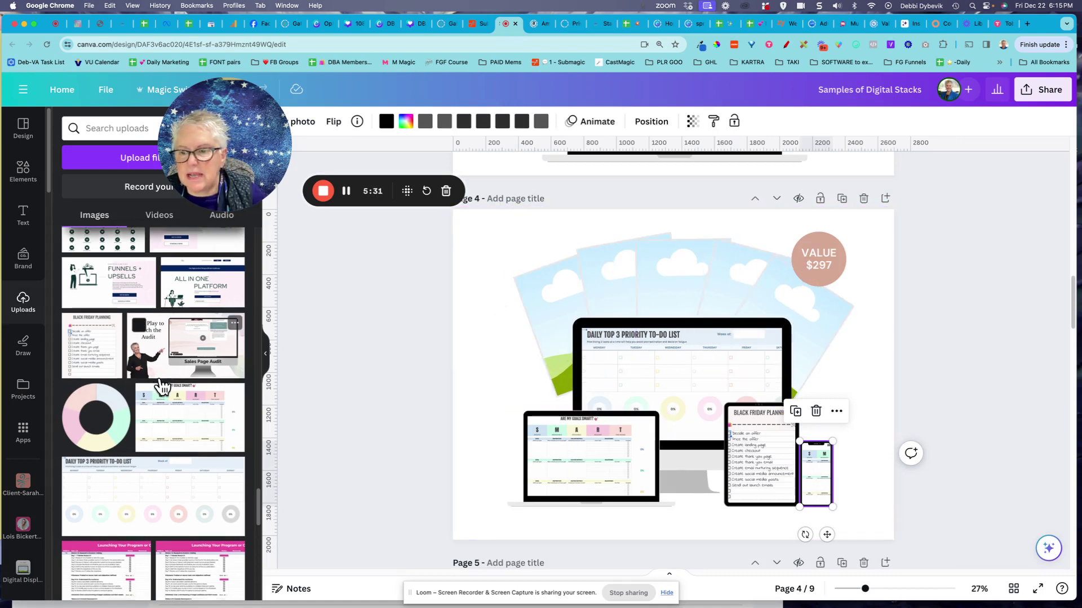
scroll(162, 386, down, 10)
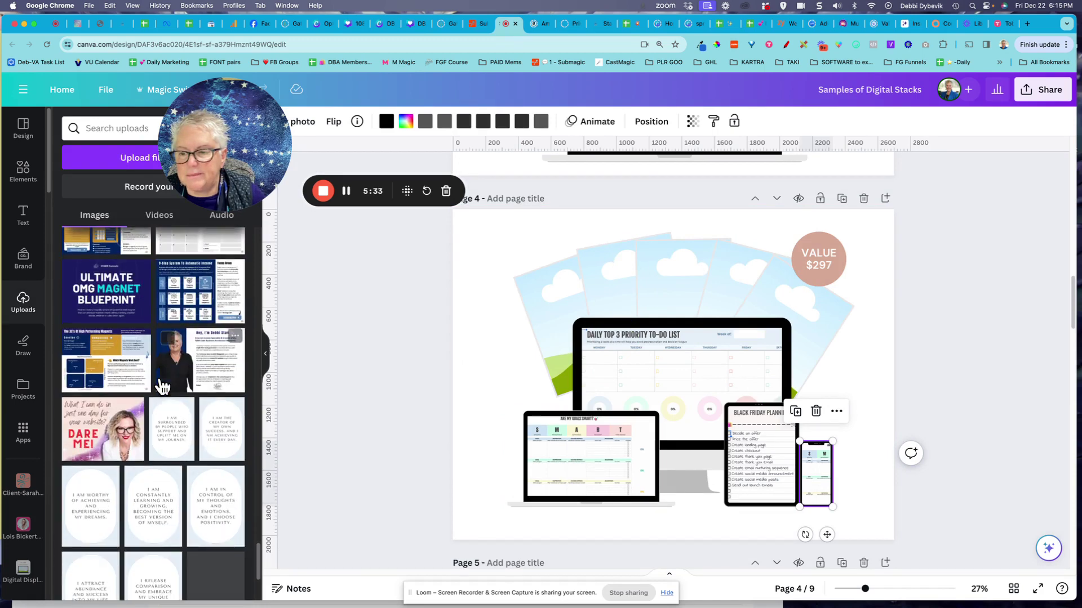
drag(164, 338, 565, 334)
drag(193, 444, 657, 285)
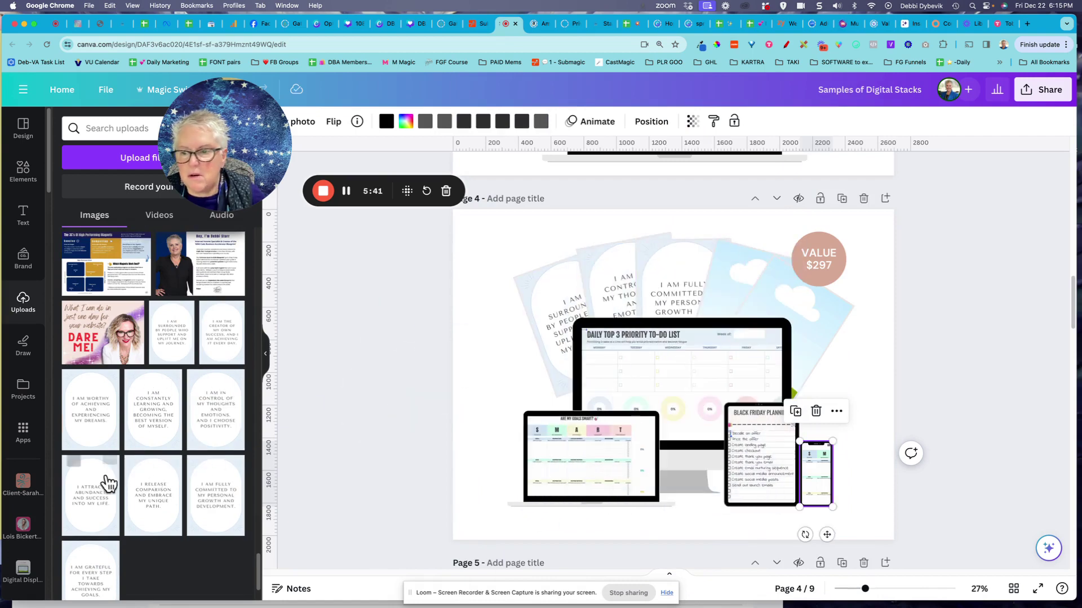
drag(158, 495, 723, 301)
drag(103, 573, 822, 316)
click(979, 431)
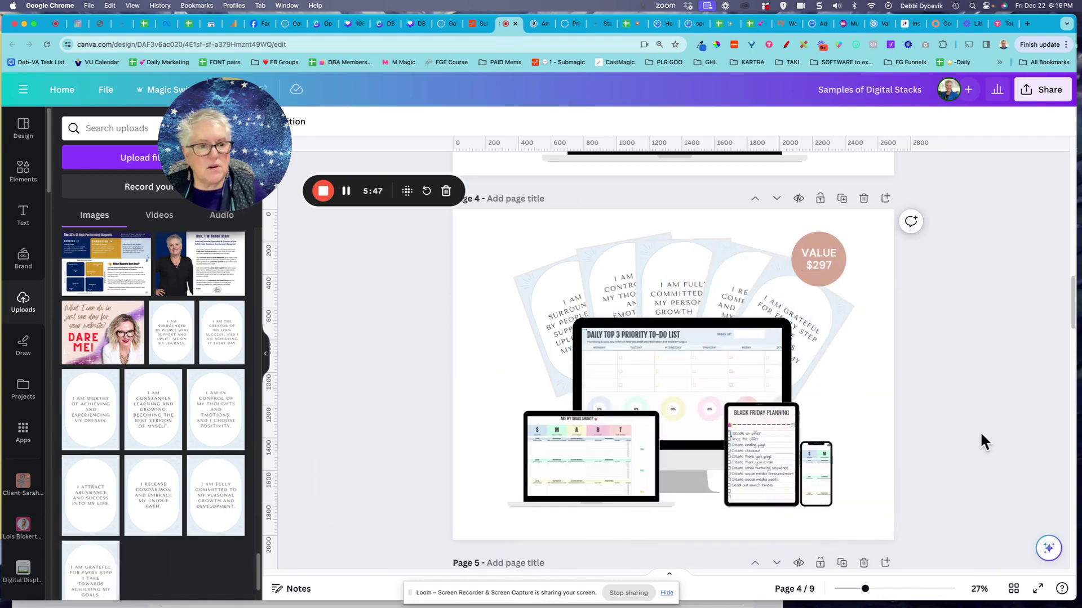
Try the light blue brand color on page 4's VALUE $297 badge and recolor the badge pale pink.
click(821, 270)
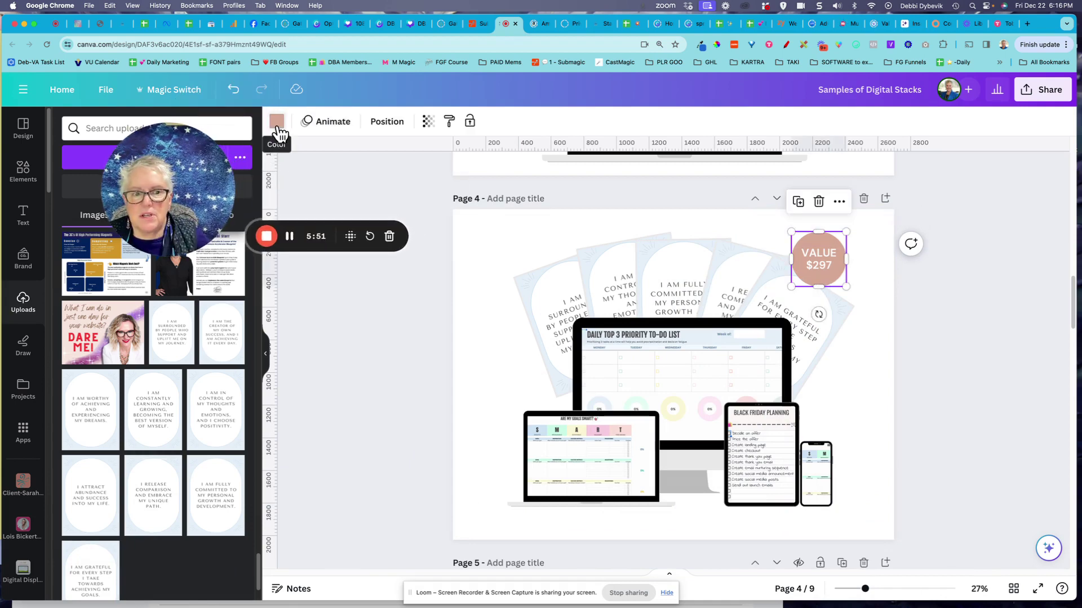
click(276, 121)
click(138, 427)
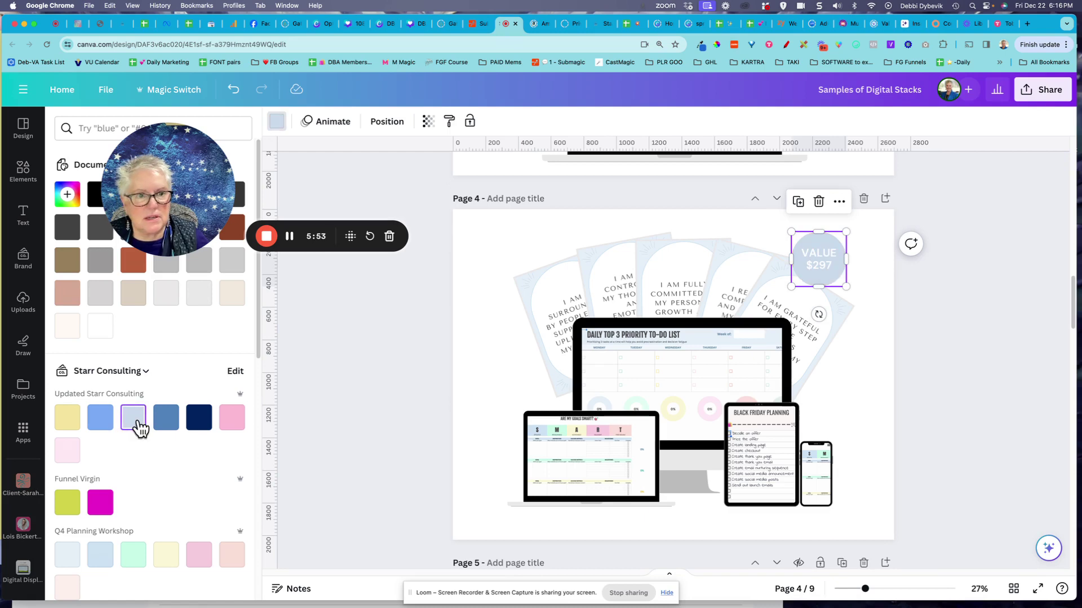
click(73, 446)
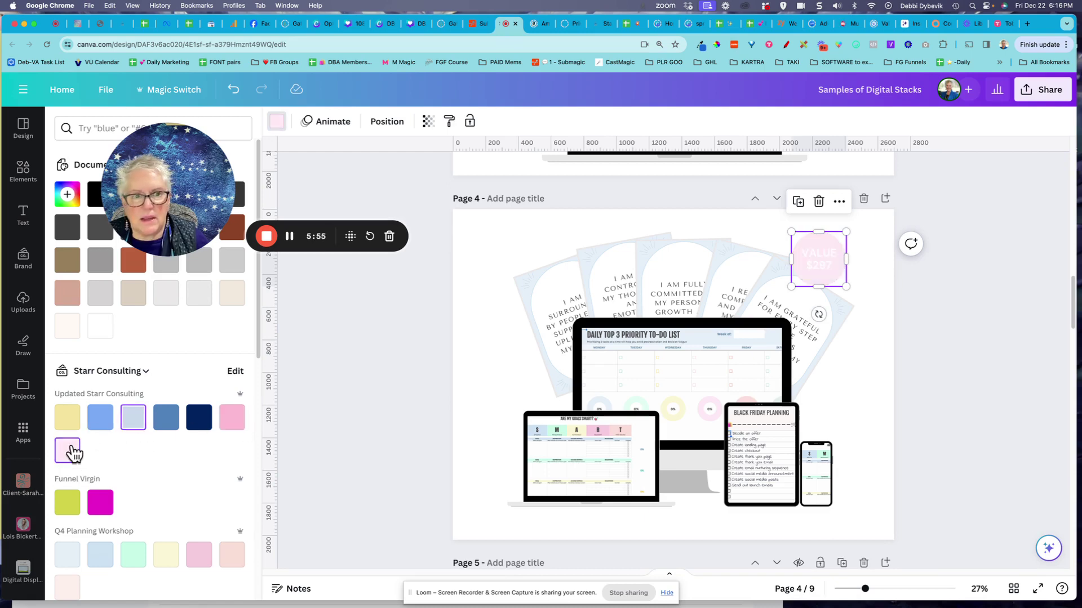
Recolor page 4's VALUE $297 badge with the medium pink from the Updated Starr Consulting palette.
click(233, 422)
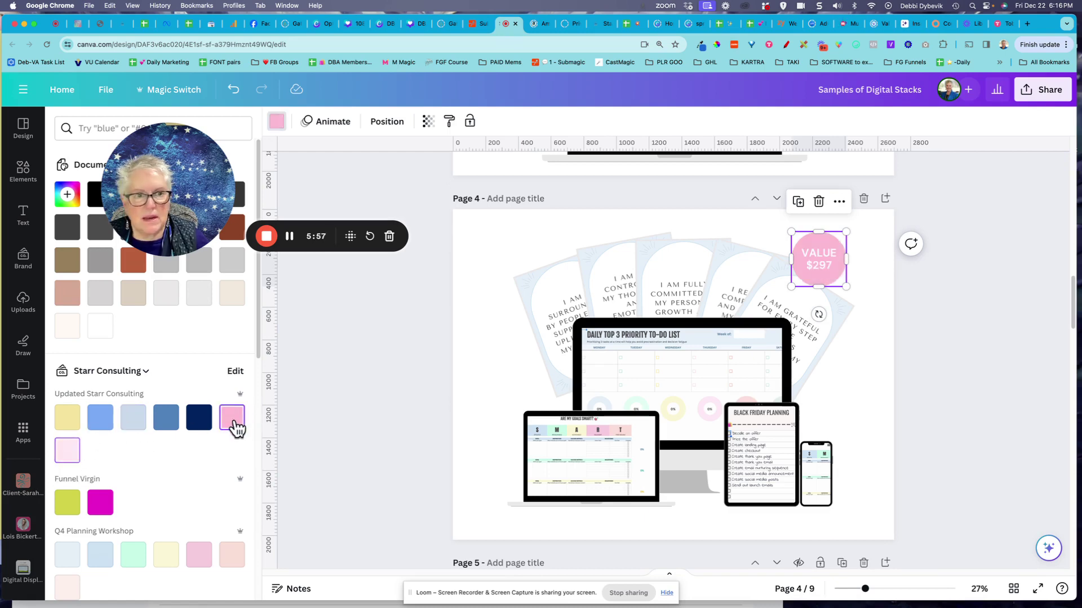
click(383, 402)
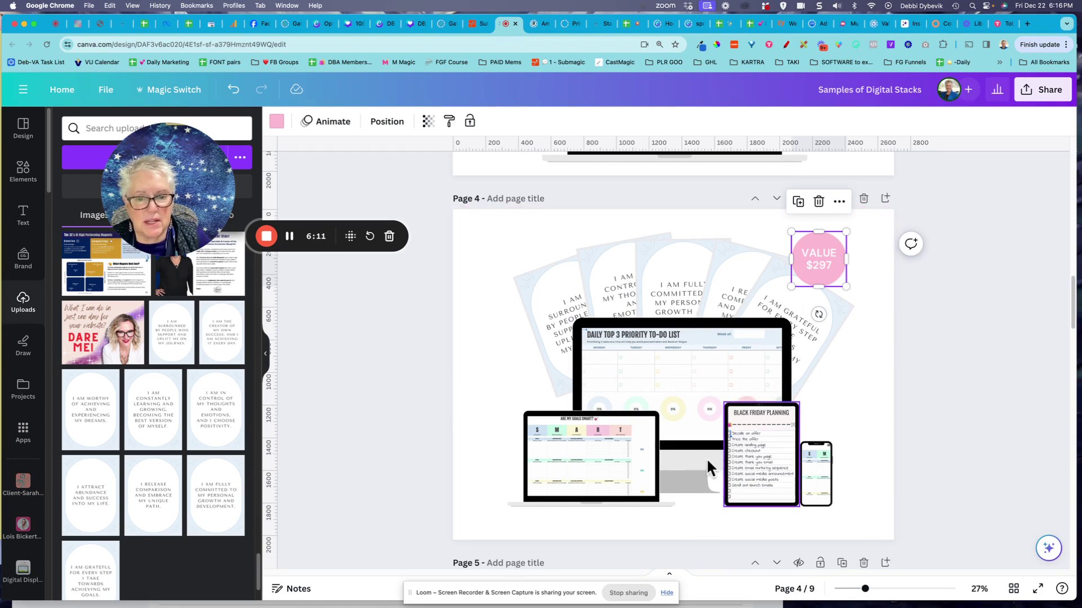
click(999, 488)
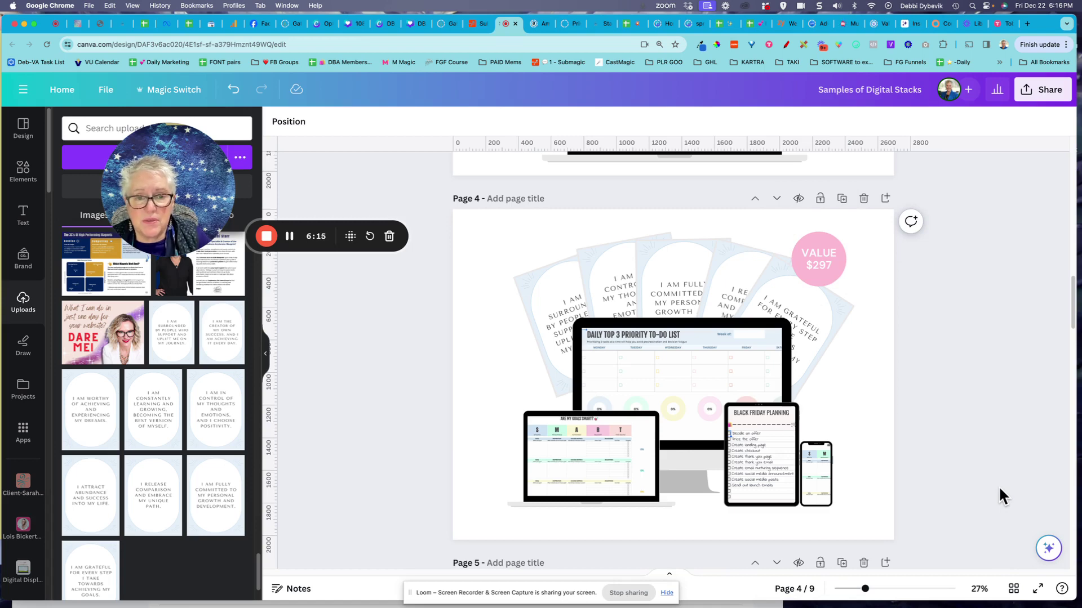
Fill page 5's large screen frame with the SMART goals chart and its small tablet frame with the Daily Top 3 Priority To-Do List.
scroll(999, 486, down, 2)
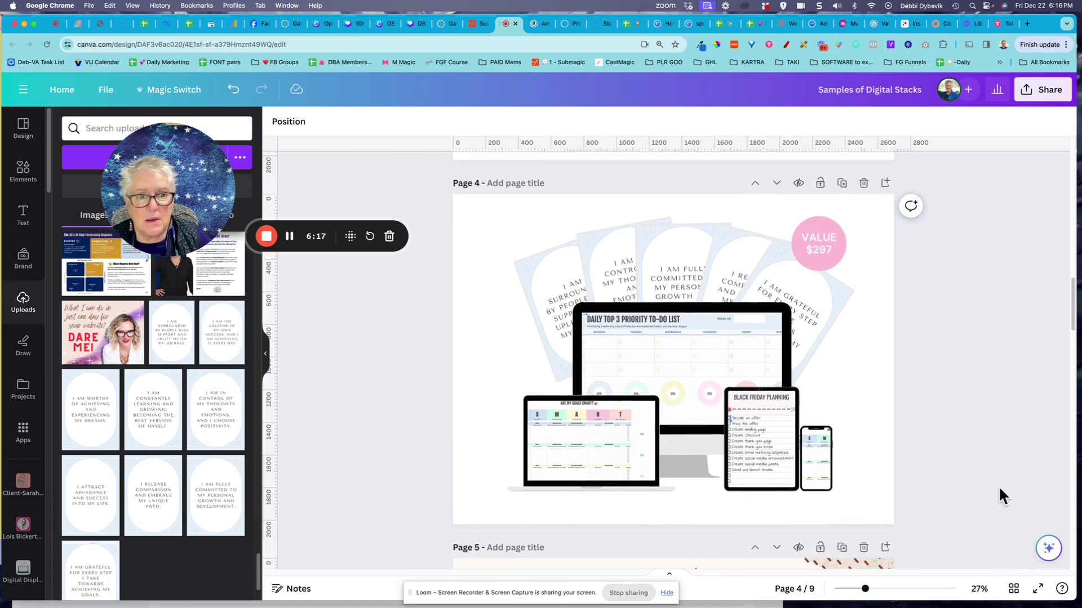
scroll(998, 485, down, 6)
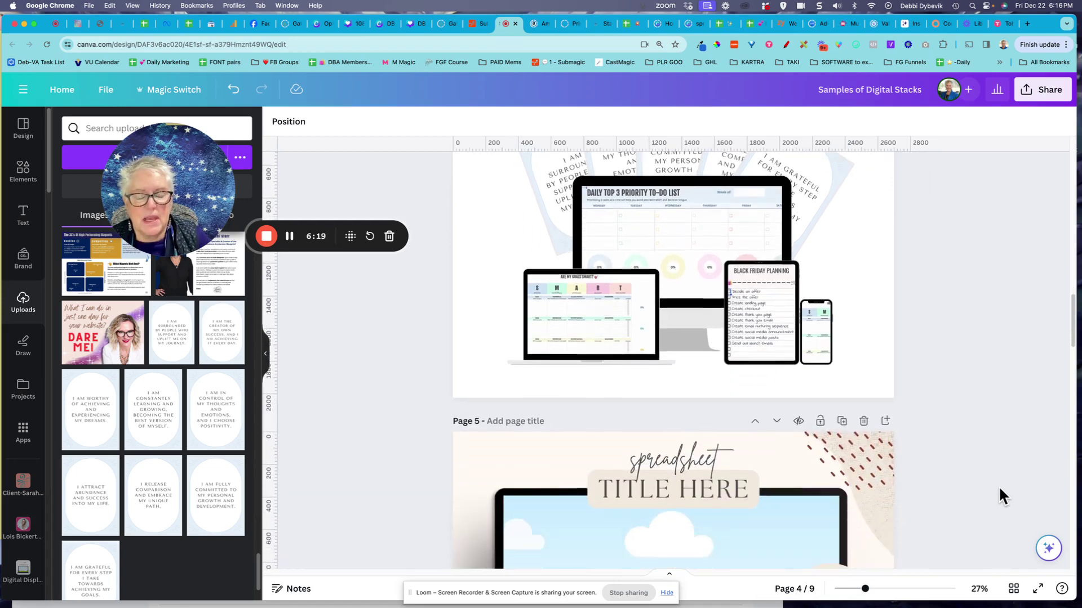
scroll(998, 494, down, 5)
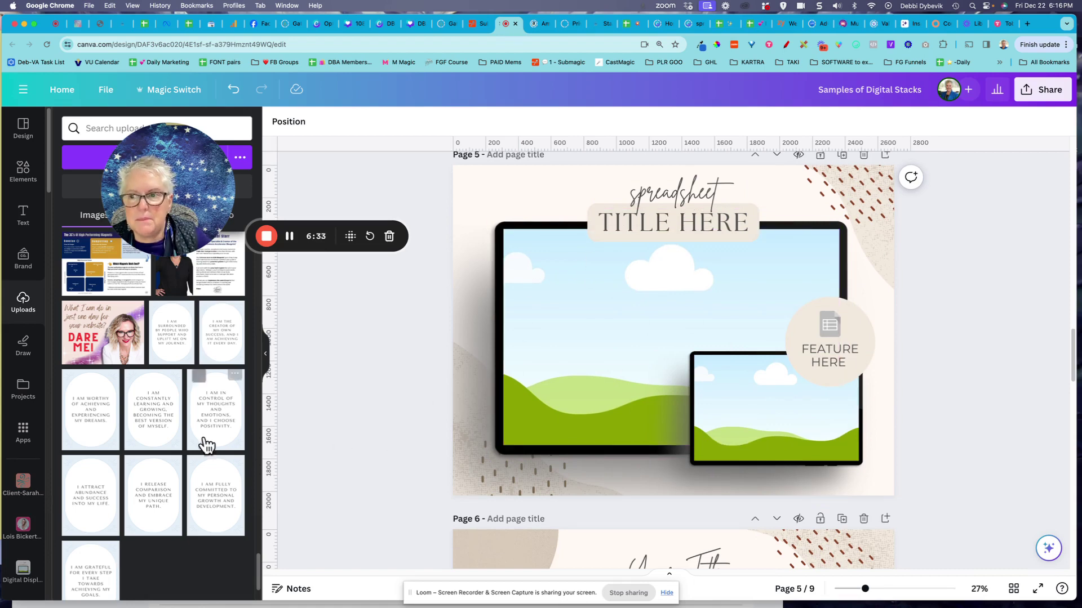
scroll(193, 443, up, 5)
scroll(193, 442, up, 10)
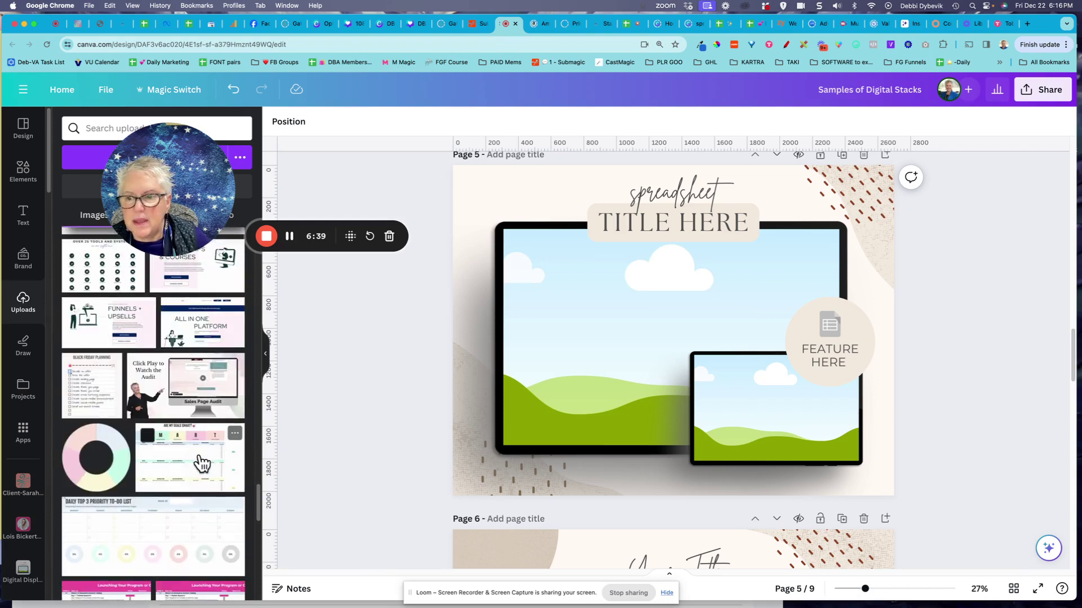
drag(203, 459, 604, 366)
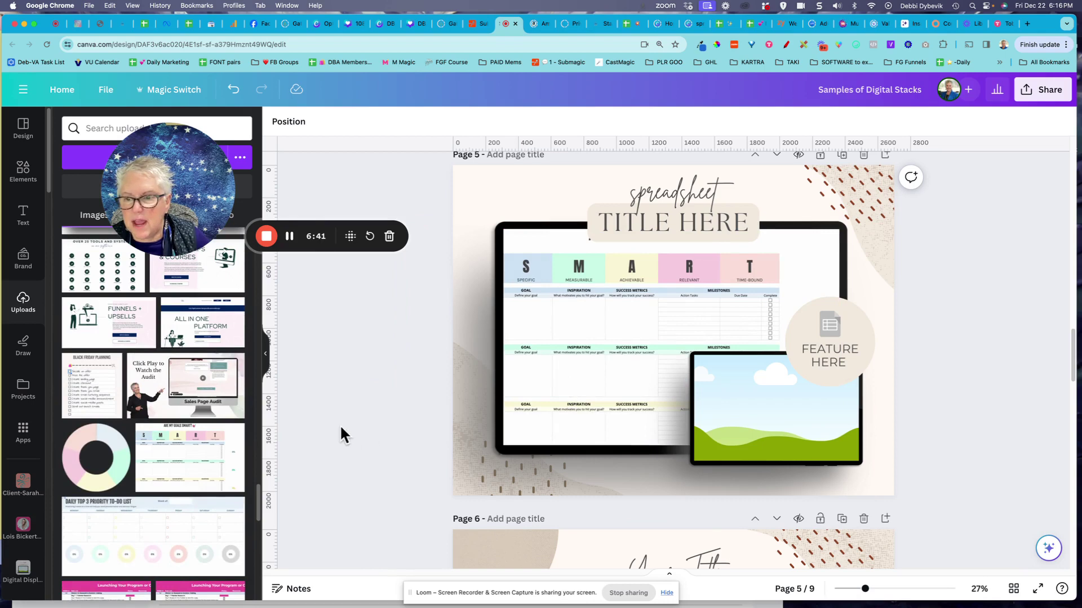
drag(133, 555, 833, 416)
double_click(778, 412)
click(376, 390)
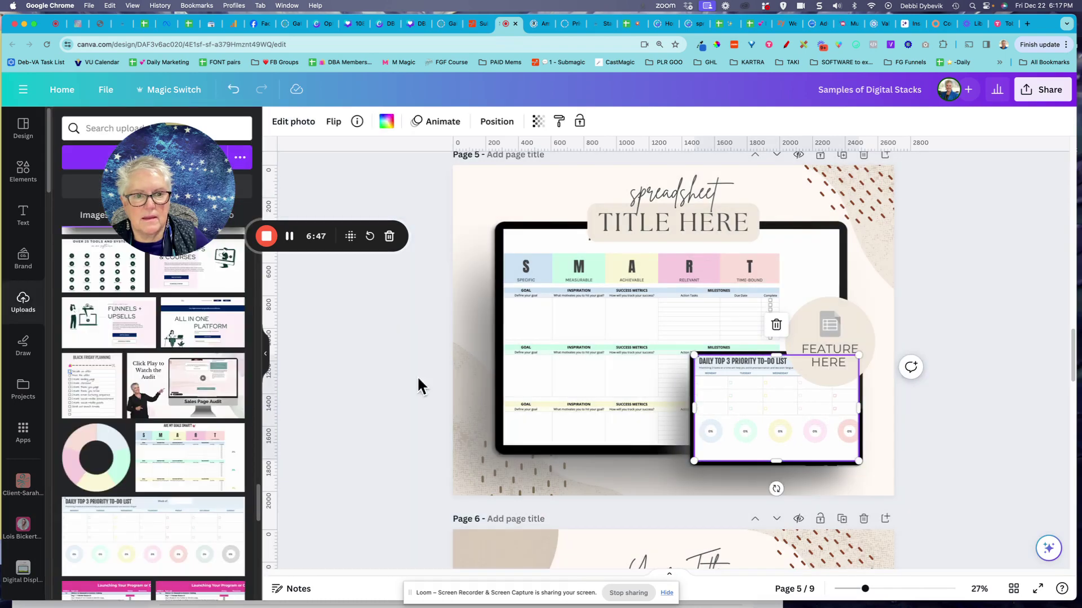
Shift the SMART goals chart slightly to the right inside page 5's large screen frame.
click(631, 344)
double_click(632, 341)
drag(632, 341, 641, 341)
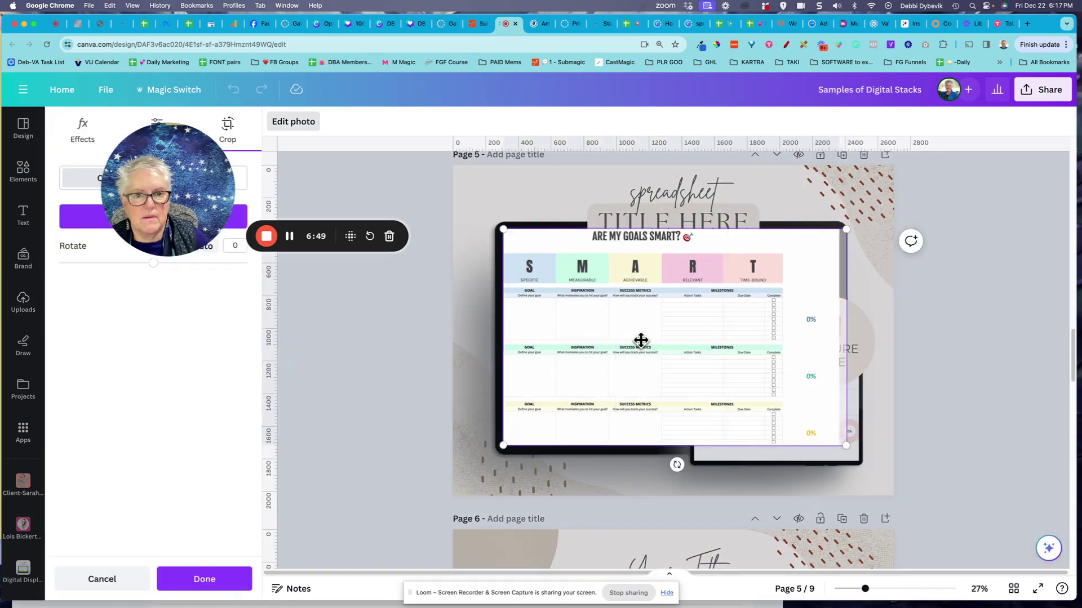
click(376, 379)
click(922, 394)
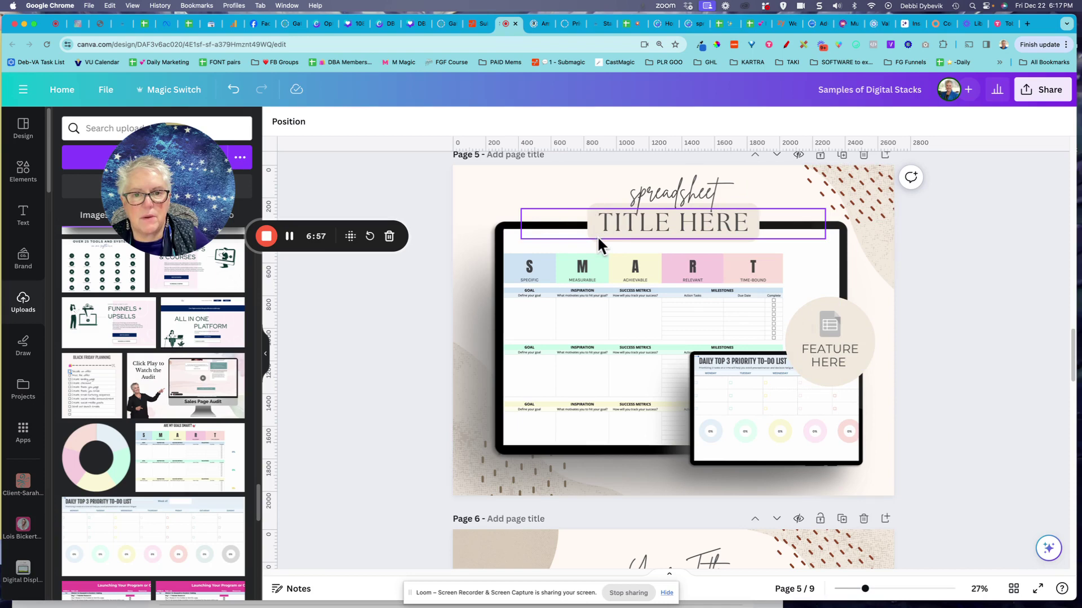
Move the shadow image beneath page 5's large screen slightly up and to the right.
click(493, 189)
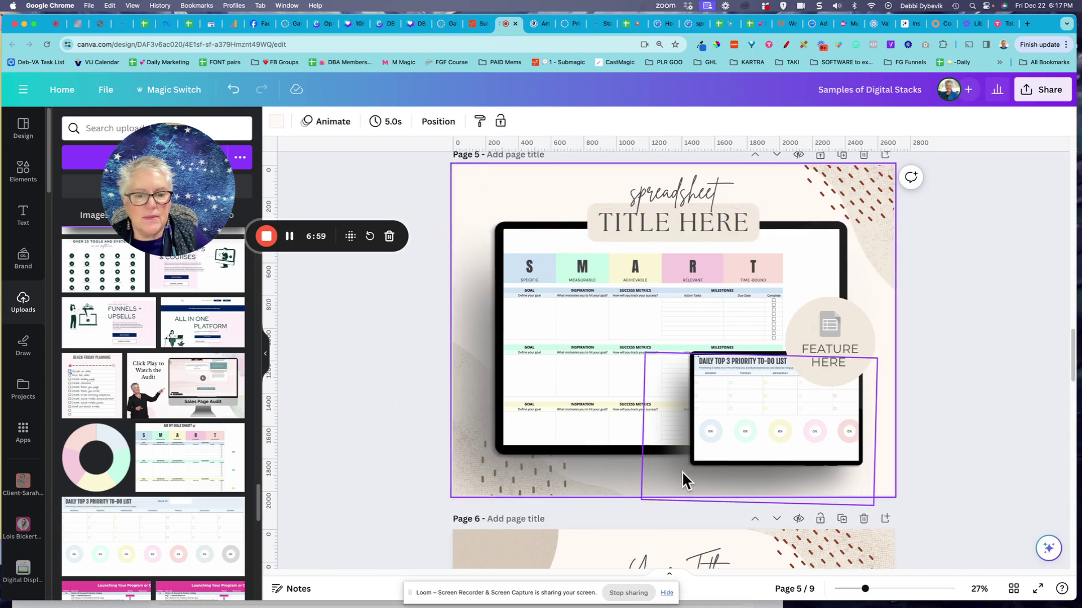
click(608, 472)
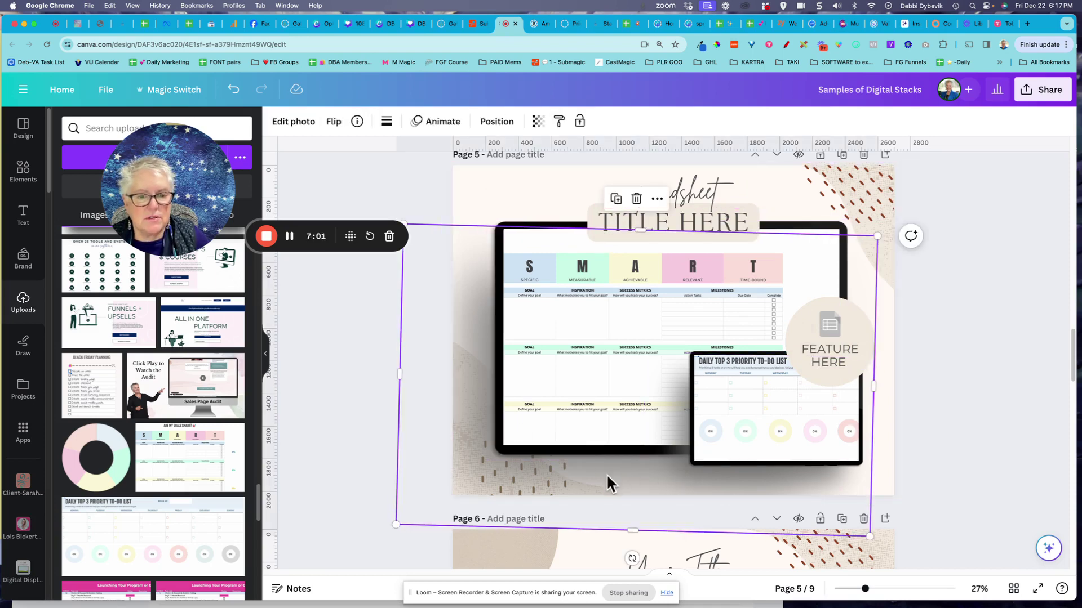
mouse_move(606, 475)
mouse_down()
mouse_move(592, 490)
mouse_move(615, 482)
mouse_move(569, 493)
mouse_move(544, 514)
mouse_move(613, 474)
mouse_up()
click(967, 490)
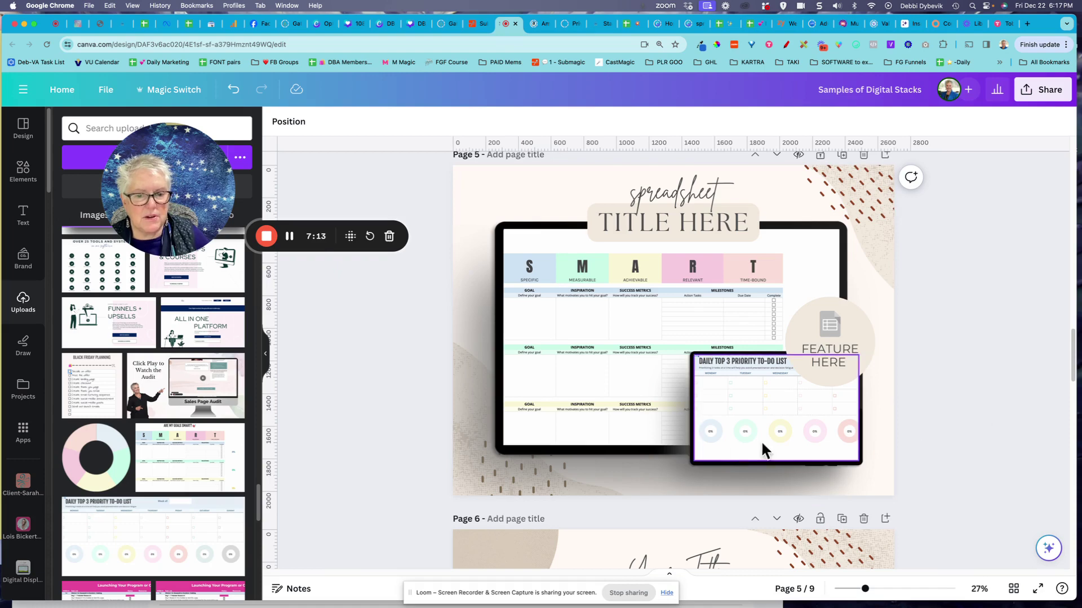
click(620, 483)
drag(620, 483, 622, 461)
click(1016, 461)
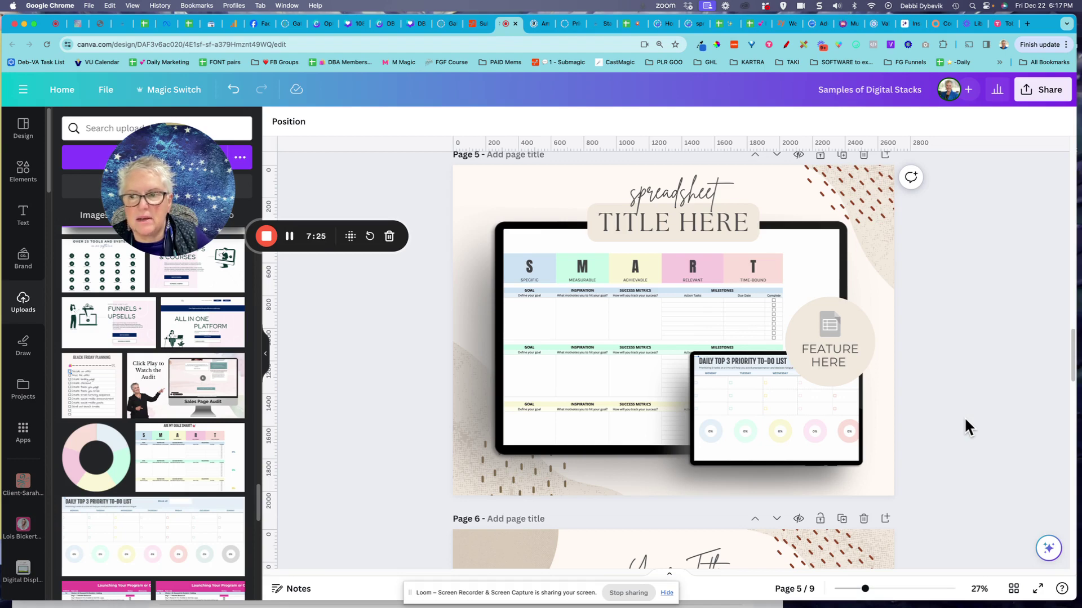
Set the transparency of the shadow image beneath page 5's large screen to 61.
click(596, 476)
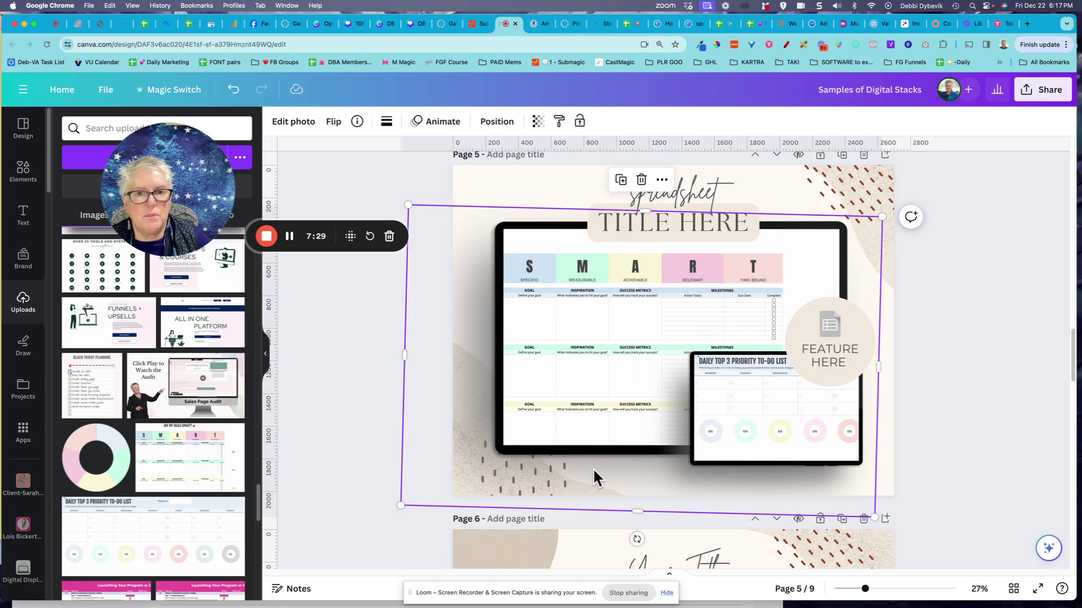
click(538, 125)
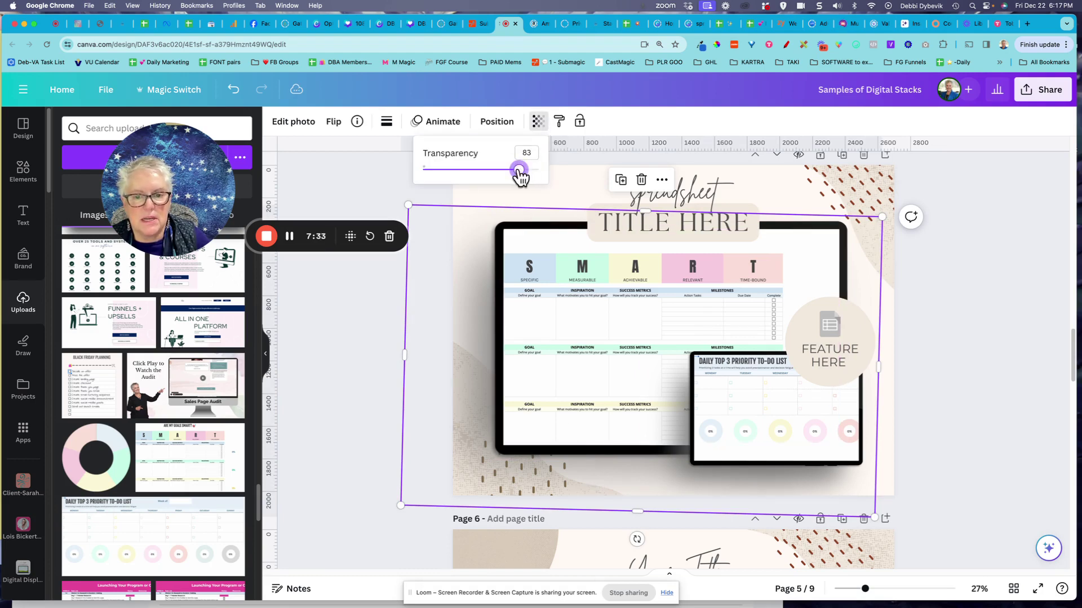
drag(519, 175, 494, 176)
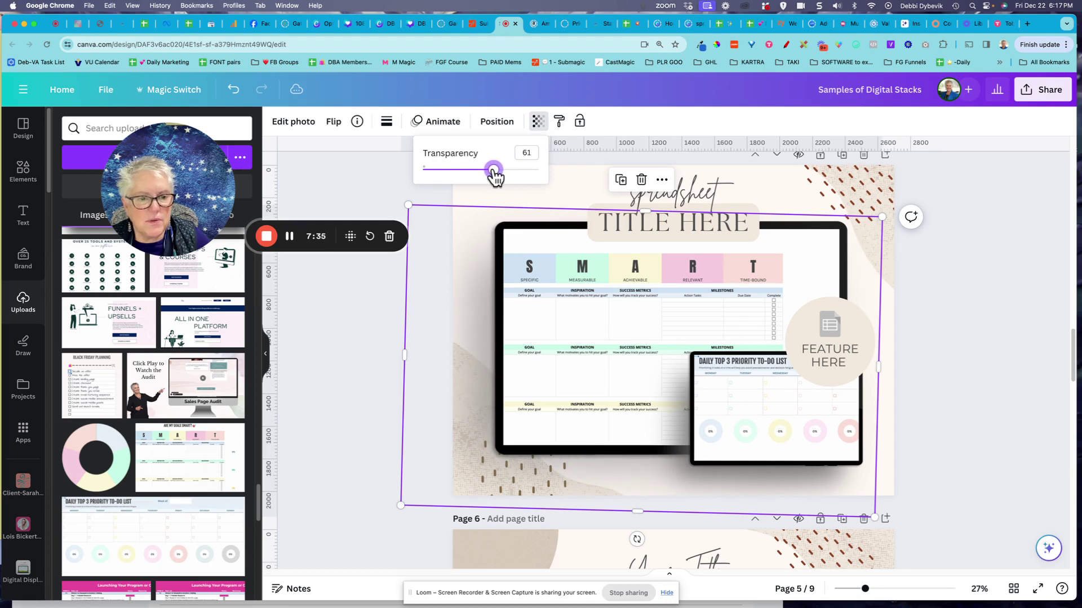
click(981, 408)
click(982, 408)
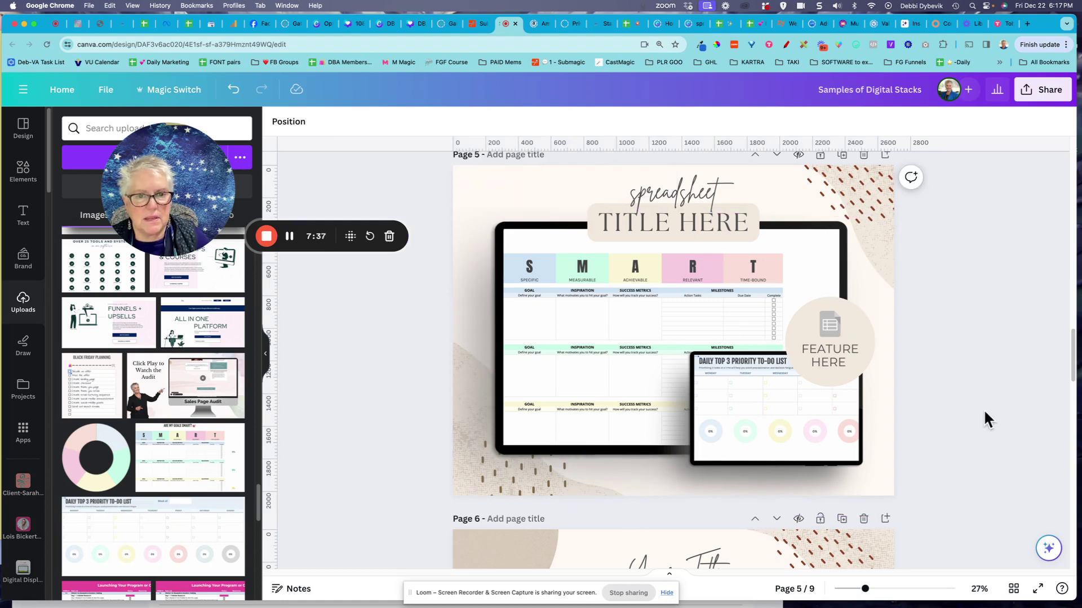
Fill page 6's tilted tablet frame with the Daily Top 3 Priority To-Do List image.
scroll(983, 408, down, 5)
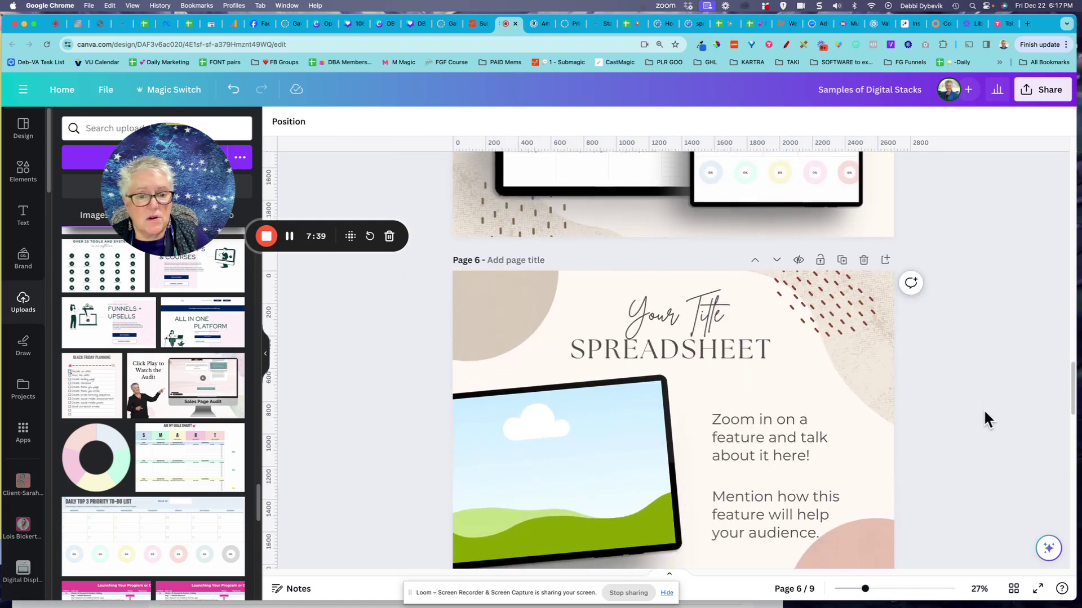
scroll(982, 407, down, 1)
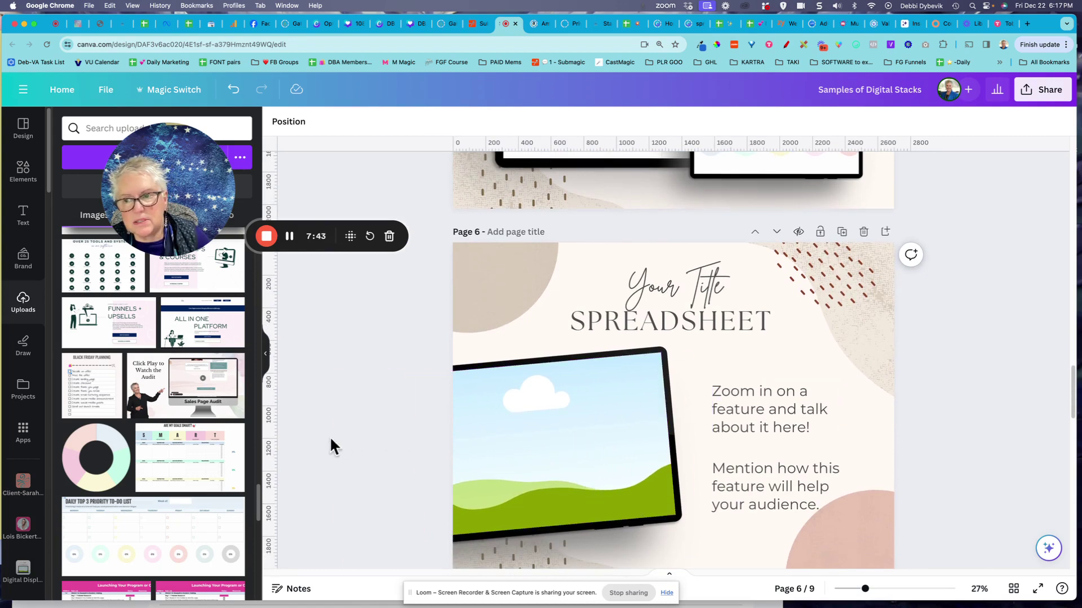
scroll(201, 433, down, 5)
scroll(203, 437, up, 5)
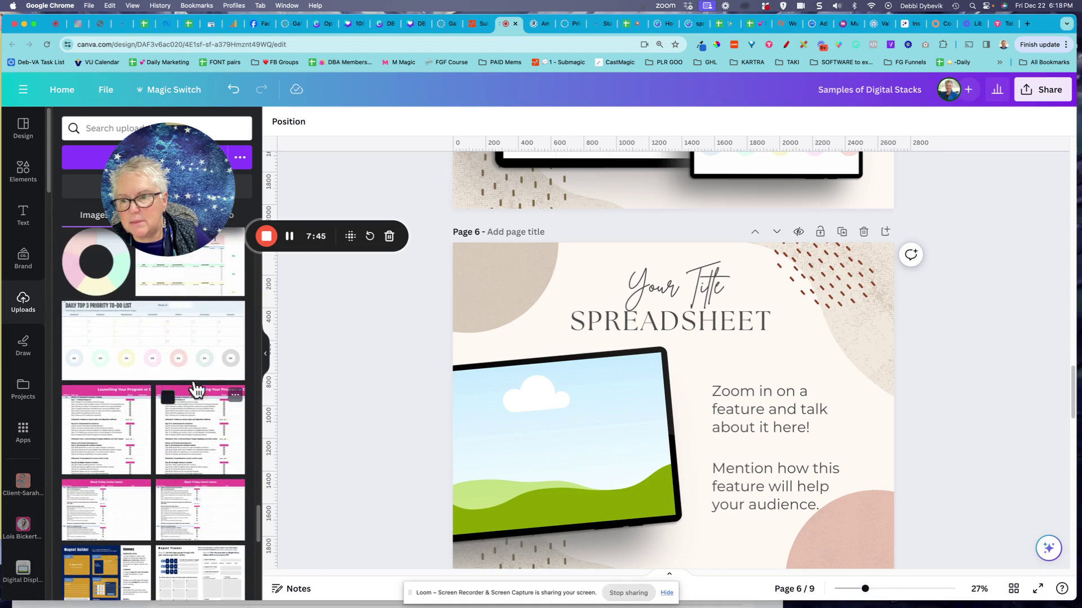
drag(155, 355, 597, 458)
double_click(545, 453)
click(356, 457)
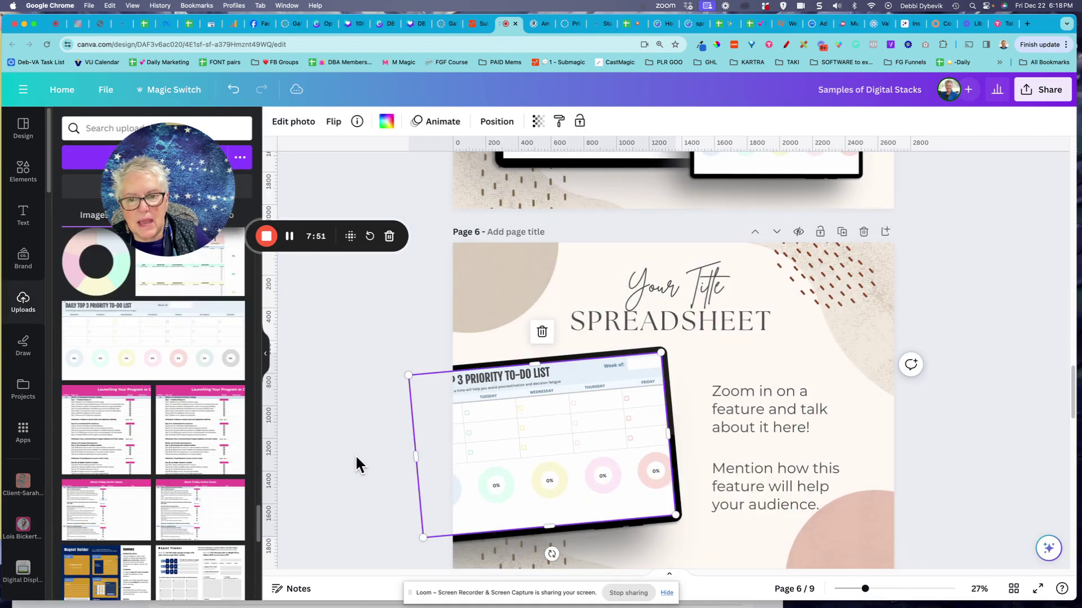
Reposition the to-do list inside page 6's tablet frame so the Wednesday to Friday columns show in full.
double_click(516, 452)
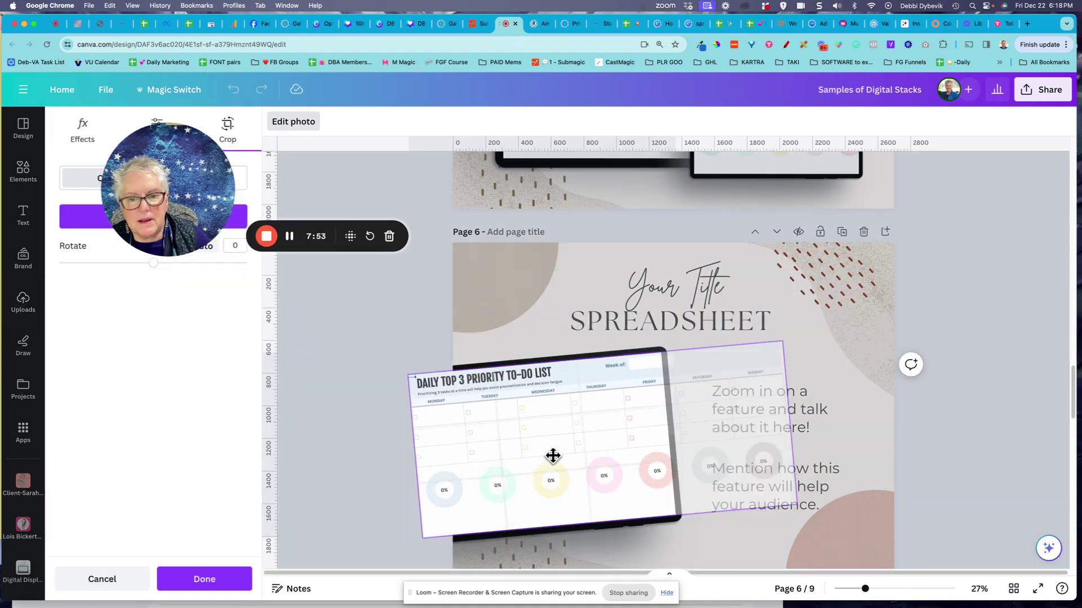
drag(594, 457, 509, 458)
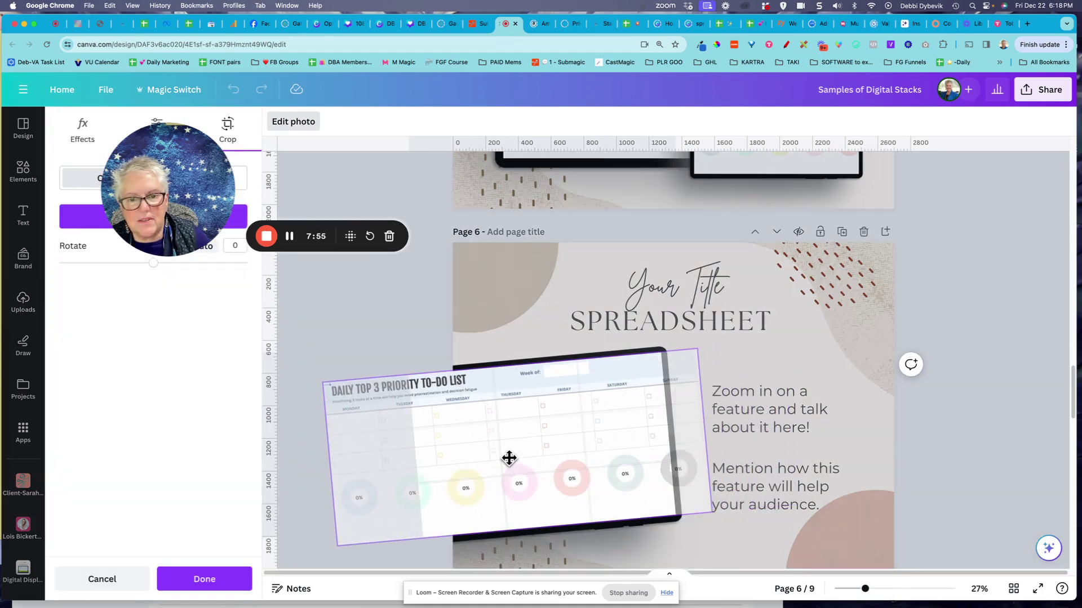
click(393, 354)
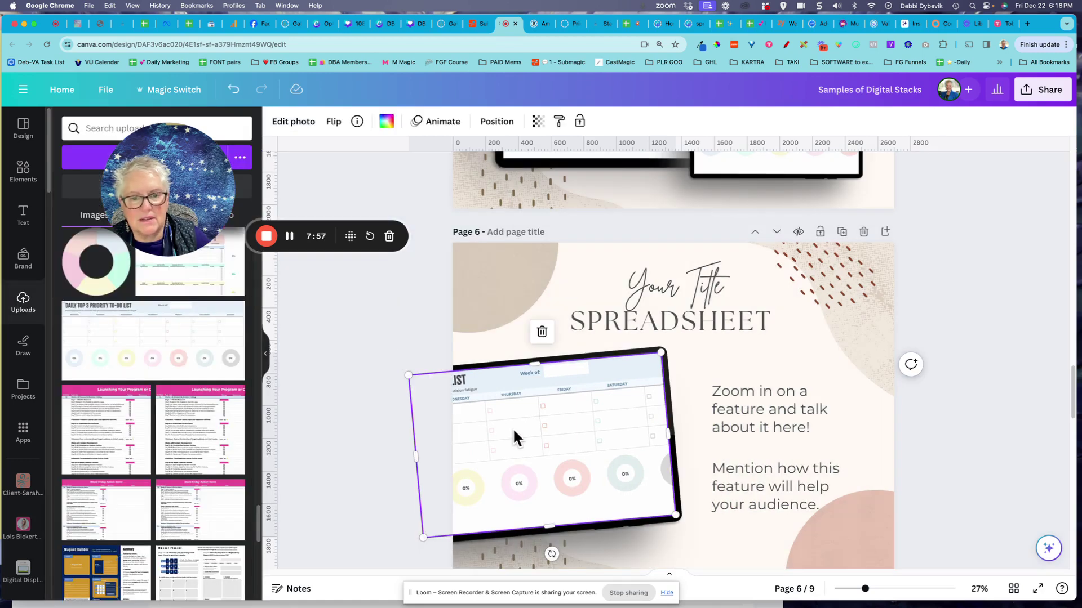
double_click(514, 433)
drag(514, 432, 580, 432)
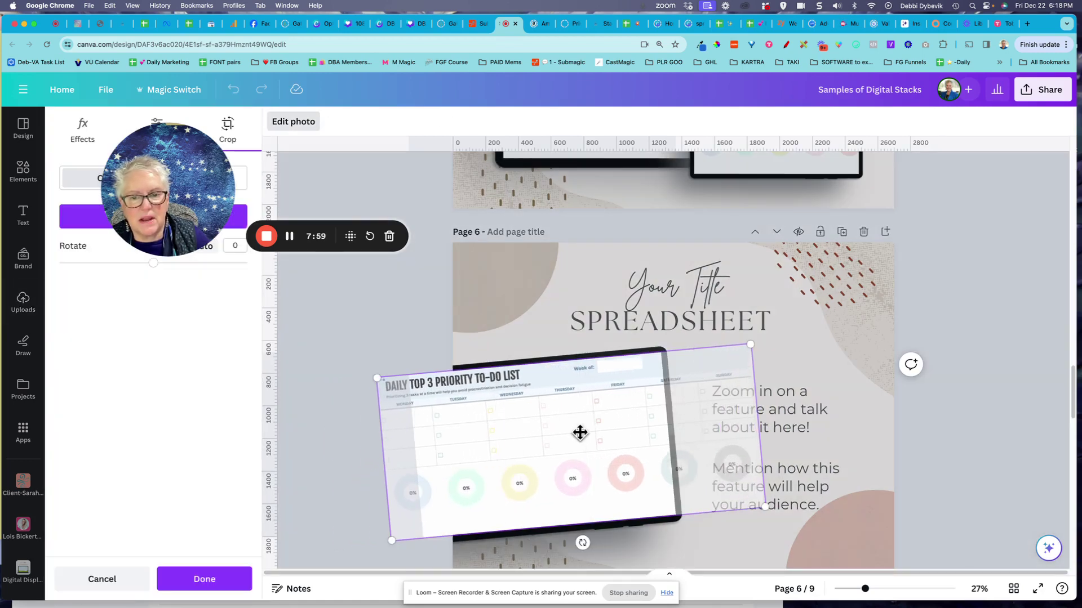
click(410, 340)
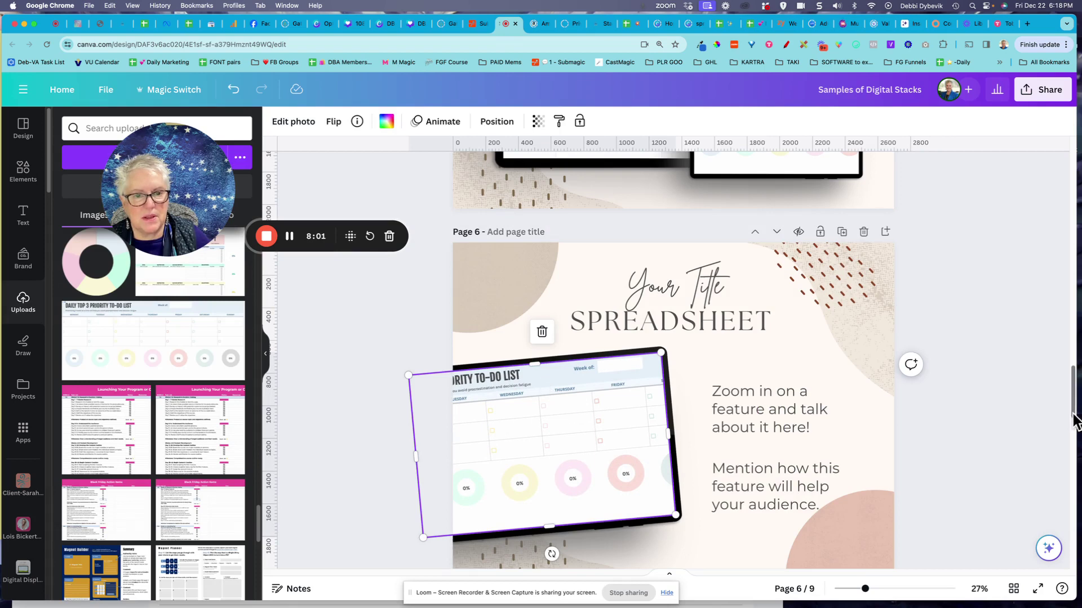
click(1048, 494)
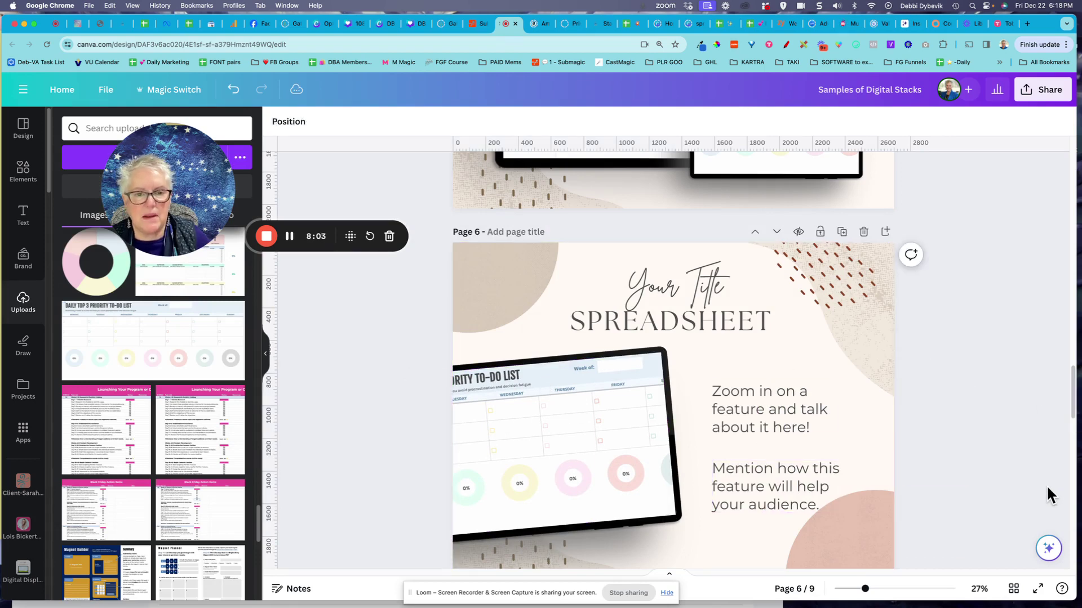
Fill both page 8's large screen frame and its circular zoom frame with the SMART goals chart.
scroll(1048, 494, down, 4)
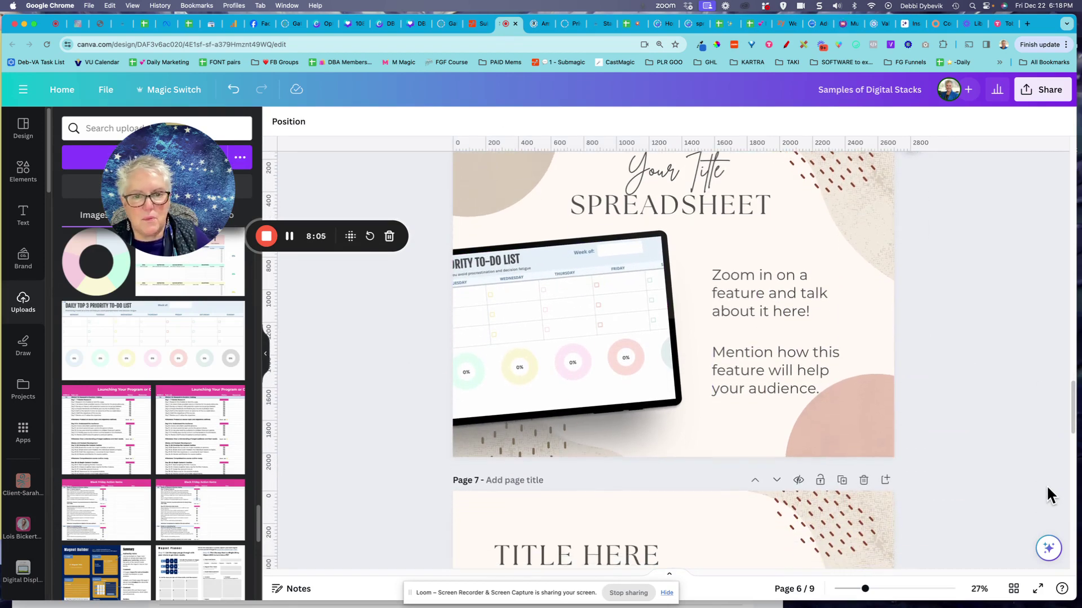
scroll(1048, 495, down, 10)
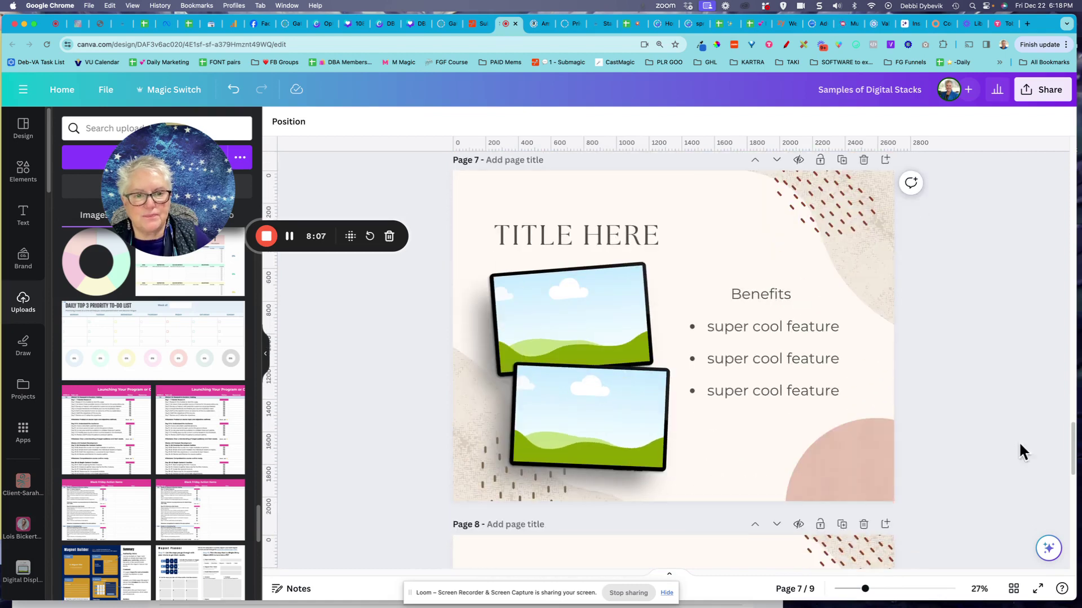
scroll(1028, 391, down, 10)
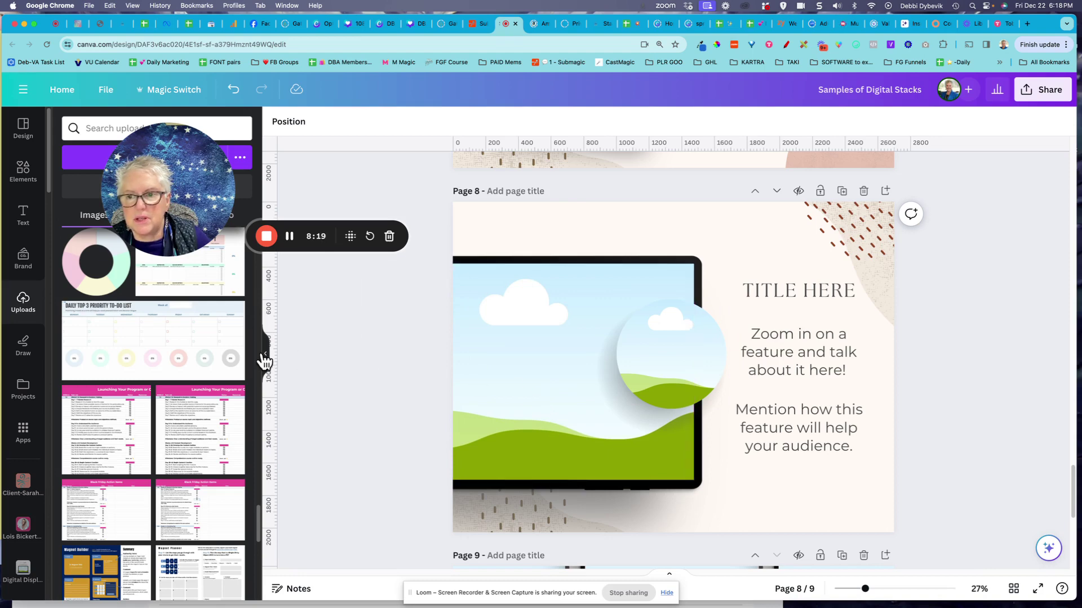
drag(199, 298, 511, 388)
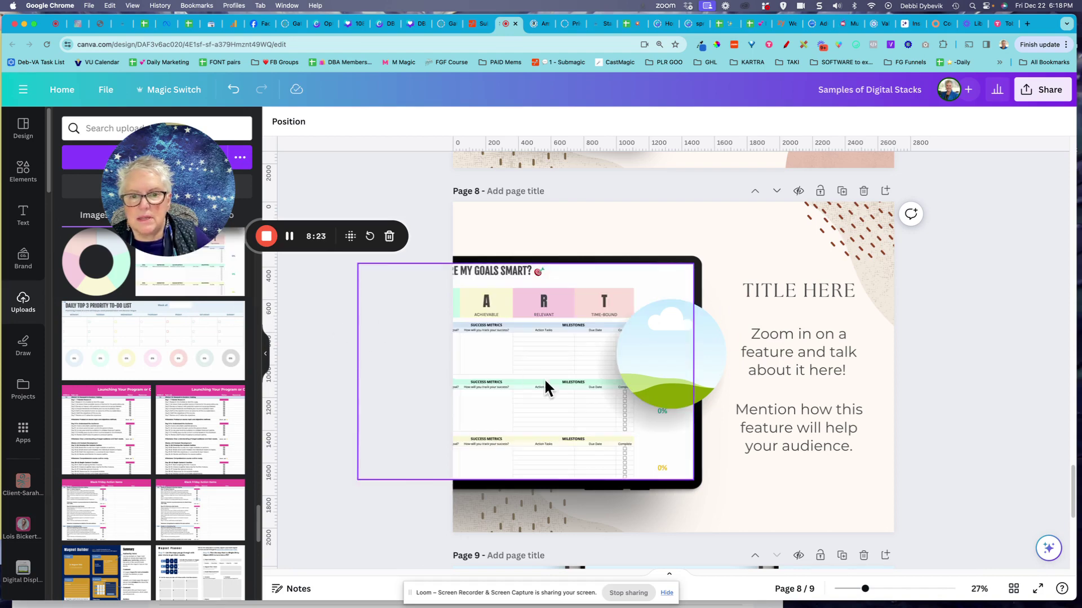
drag(191, 285, 734, 367)
double_click(668, 353)
click(340, 341)
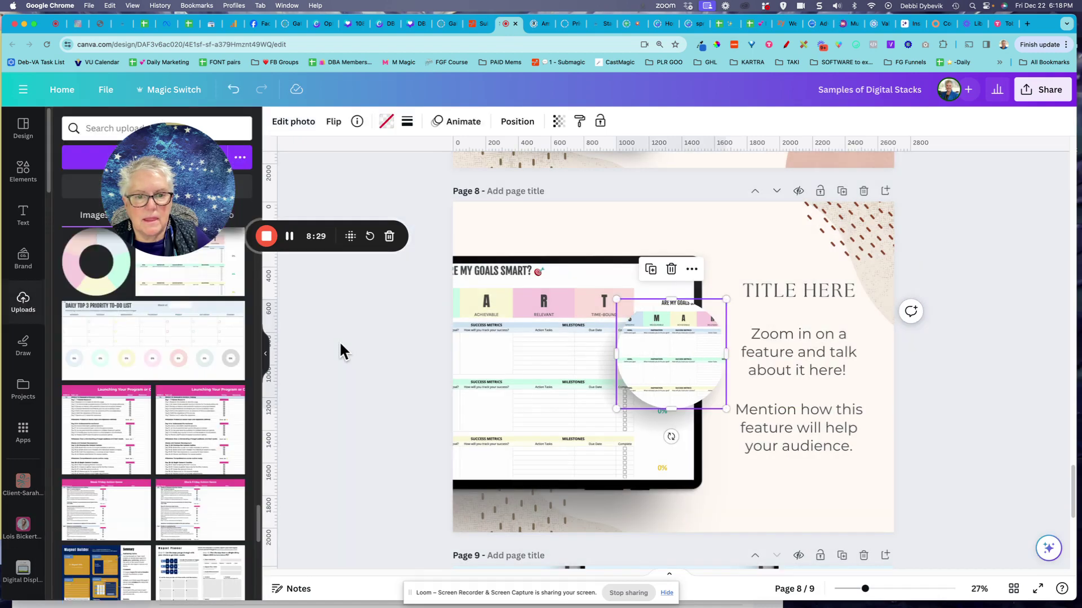
click(353, 350)
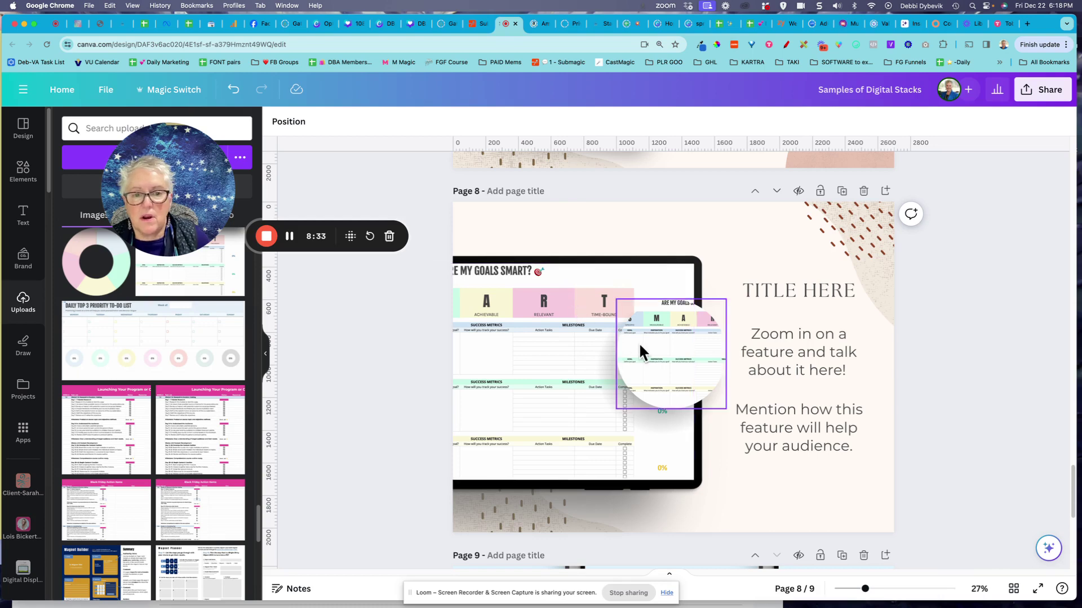
Fill page 9's upper-left, middle-left, center and bottom-center screens with the All in One Platform, Tools and Systems, Memberships & Courses and Funnels + Upsells images.
scroll(994, 391, down, 6)
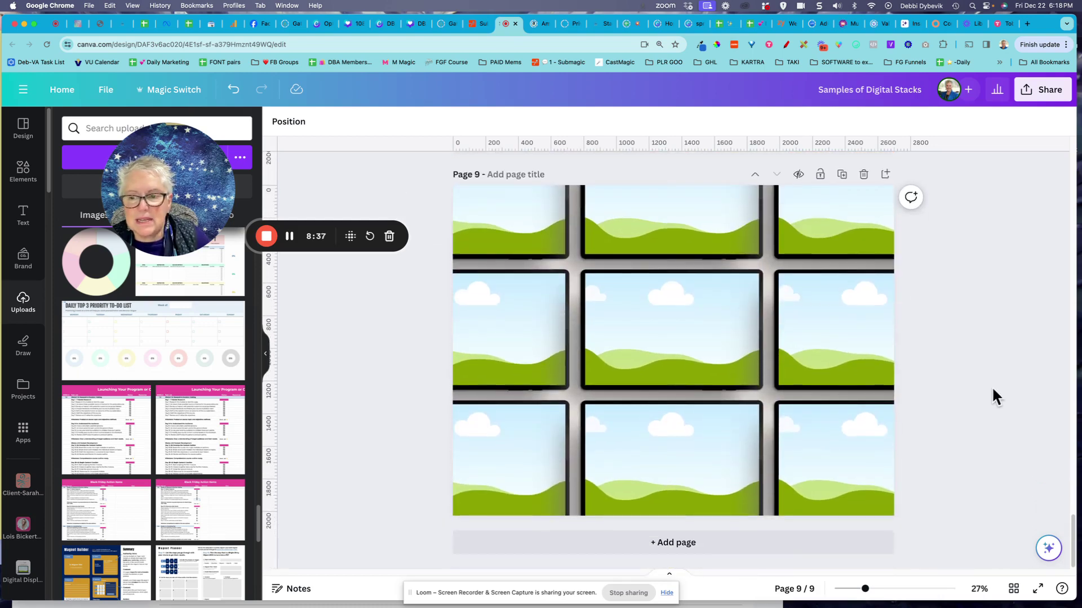
scroll(252, 396, up, 5)
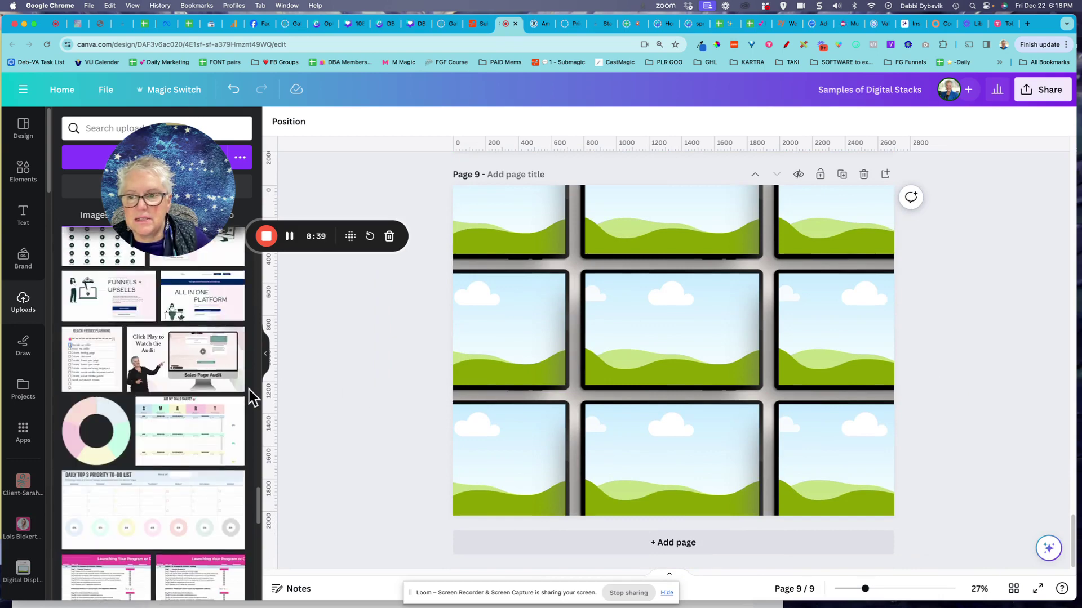
drag(85, 320, 458, 333)
drag(219, 335, 656, 333)
drag(212, 383, 493, 244)
drag(76, 364, 667, 444)
Fill page 9's bottom-left screen with the Websites and Pages image and its middle-right screen with Funnels + Upsells.
scroll(191, 346, up, 2)
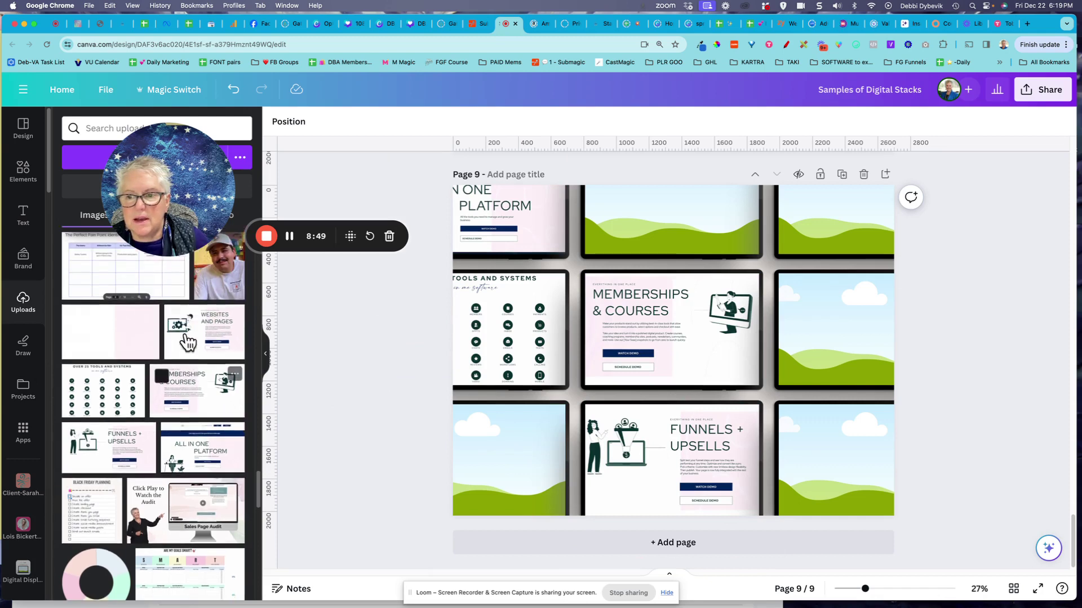
drag(201, 332, 468, 463)
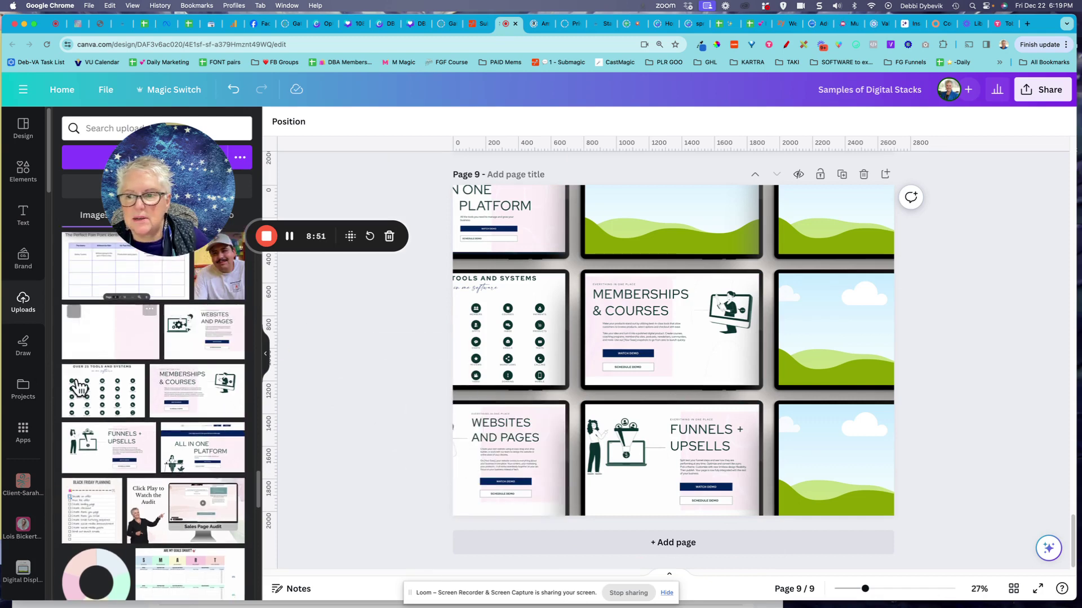
drag(345, 408, 804, 354)
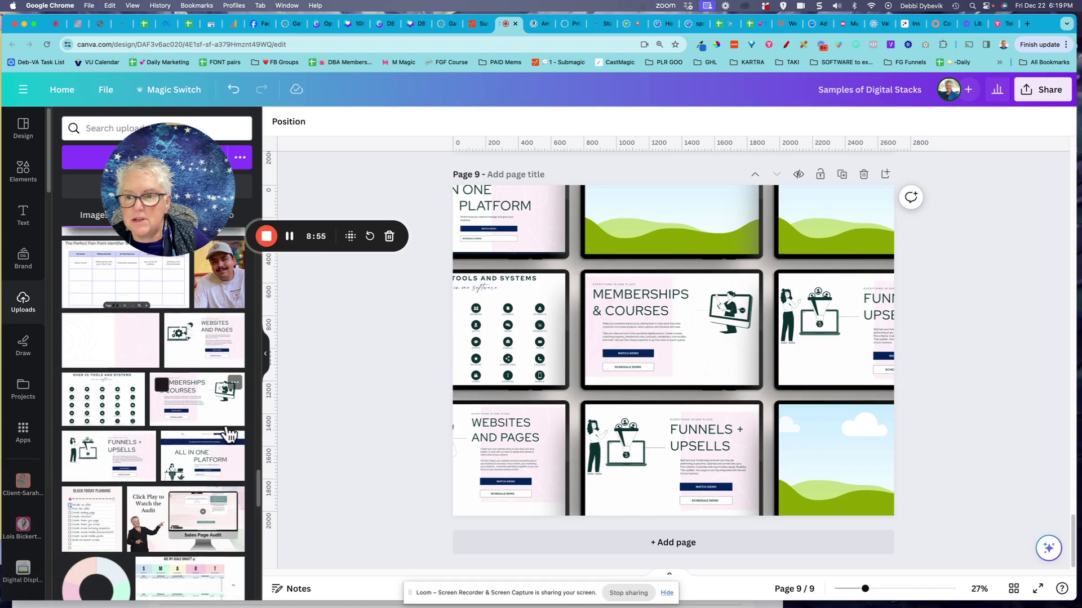
Fill page 9's top-center screen with the All in One Platform image and its top-right screen with Funnels + Upsells.
scroll(228, 433, up, 2)
scroll(226, 439, down, 2)
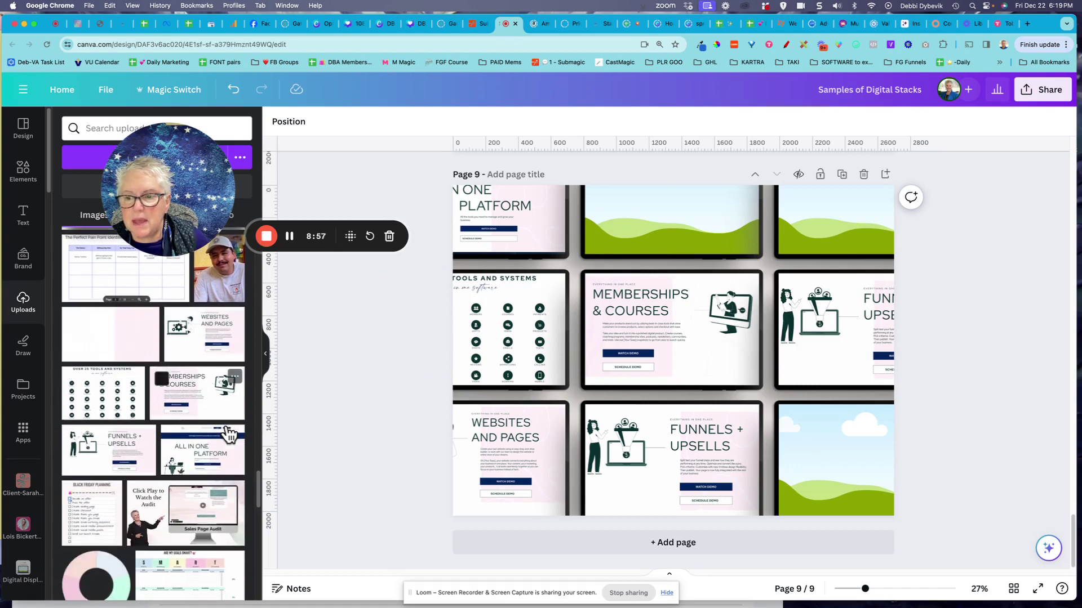
drag(196, 453, 671, 226)
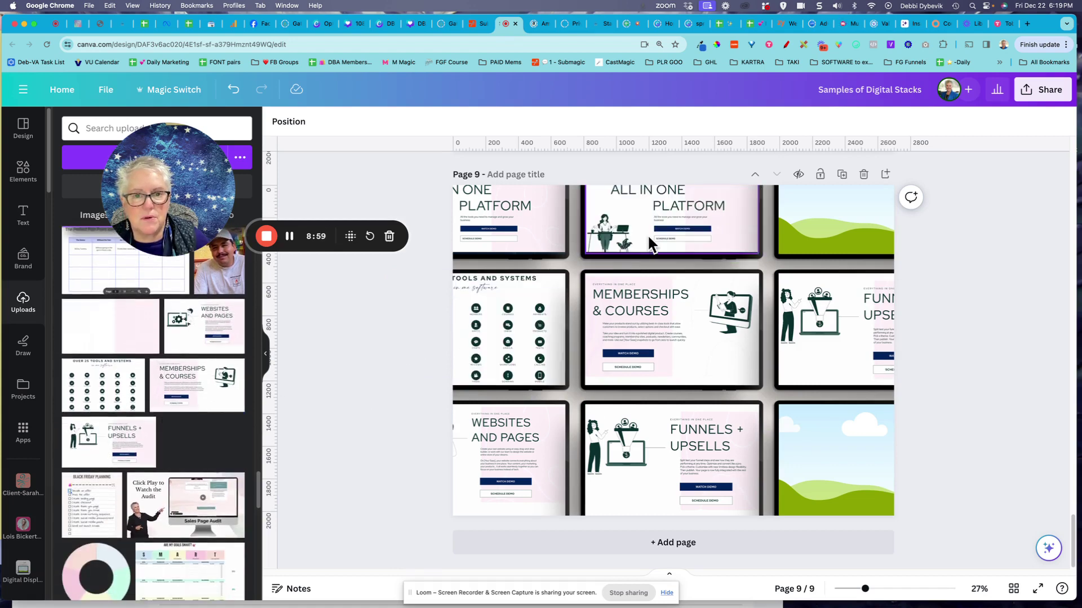
drag(118, 448, 789, 255)
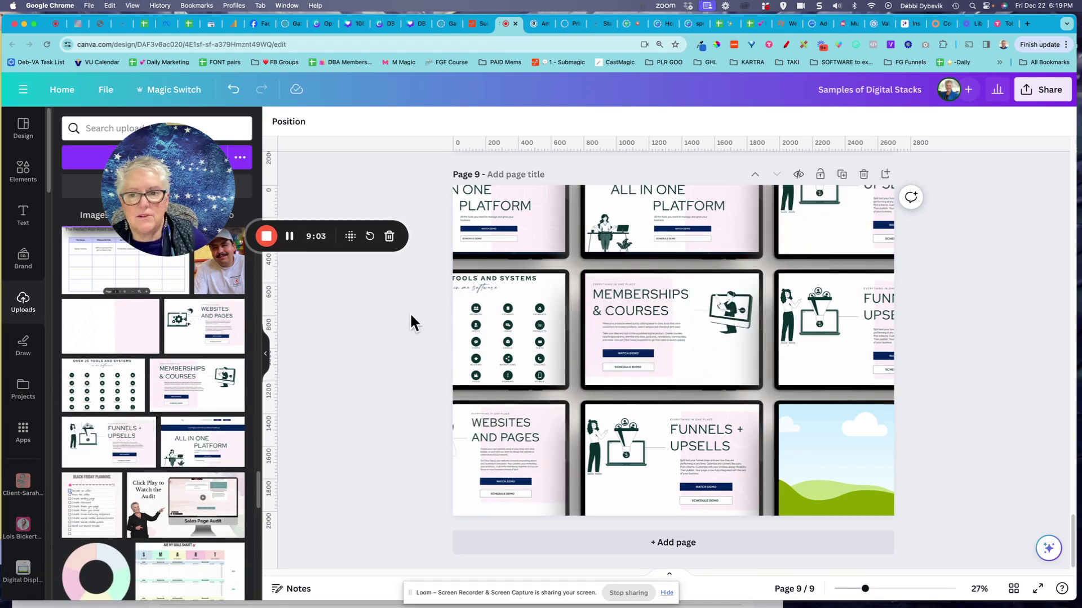
Fill page 9's remaining bottom-right screen with the Memberships & Courses image.
scroll(334, 372, up, 1)
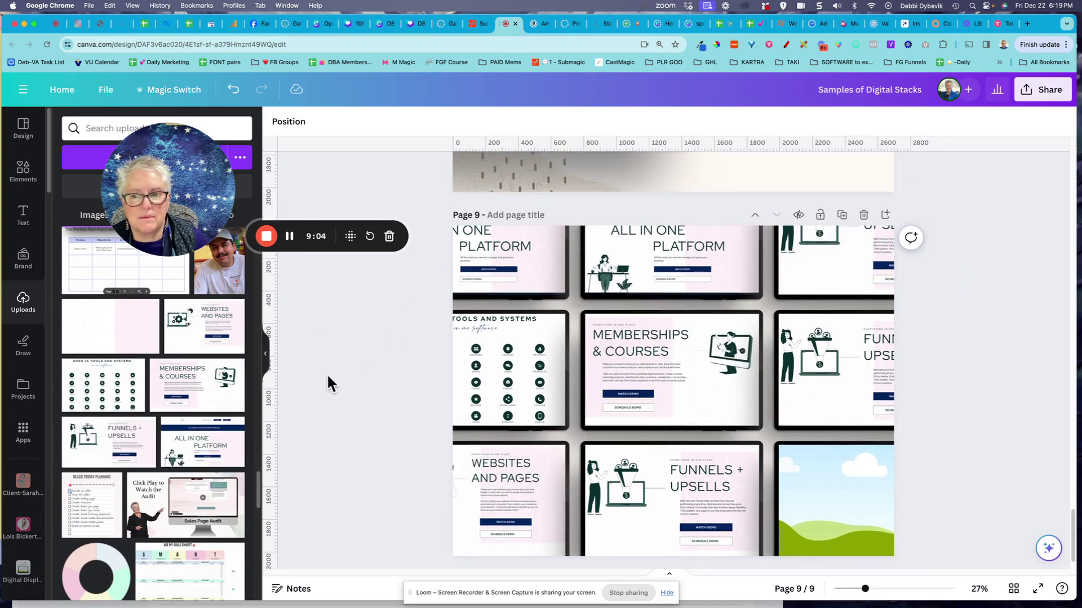
click(265, 355)
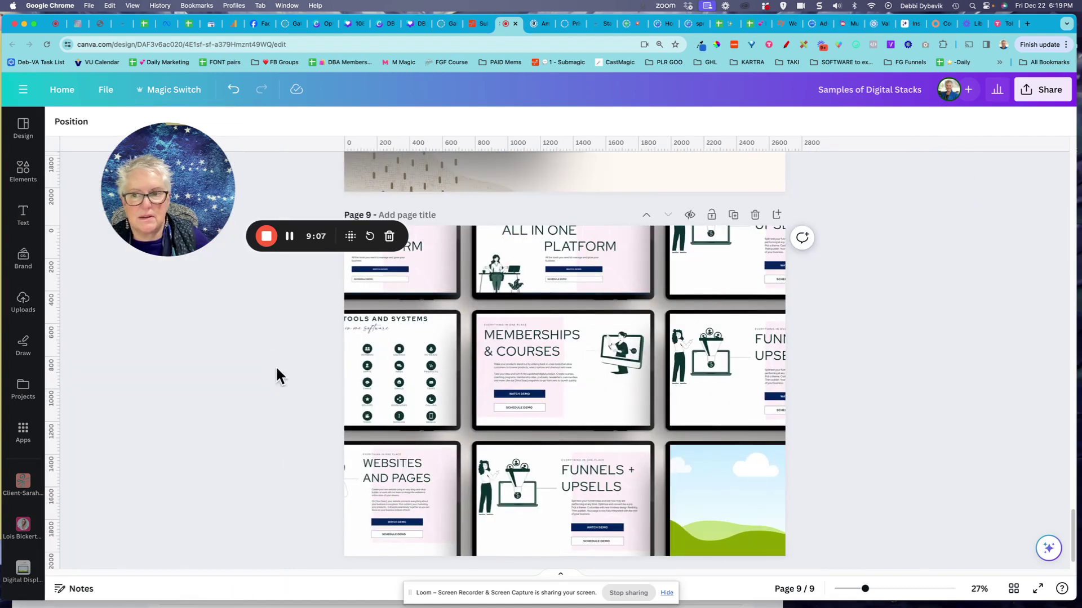
click(23, 304)
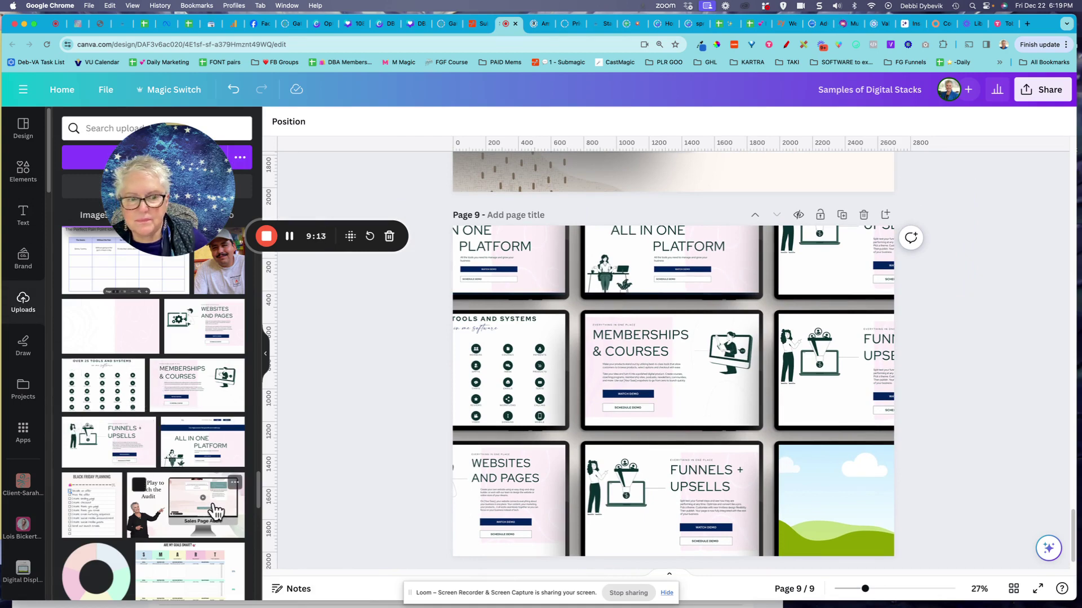
drag(207, 398, 878, 501)
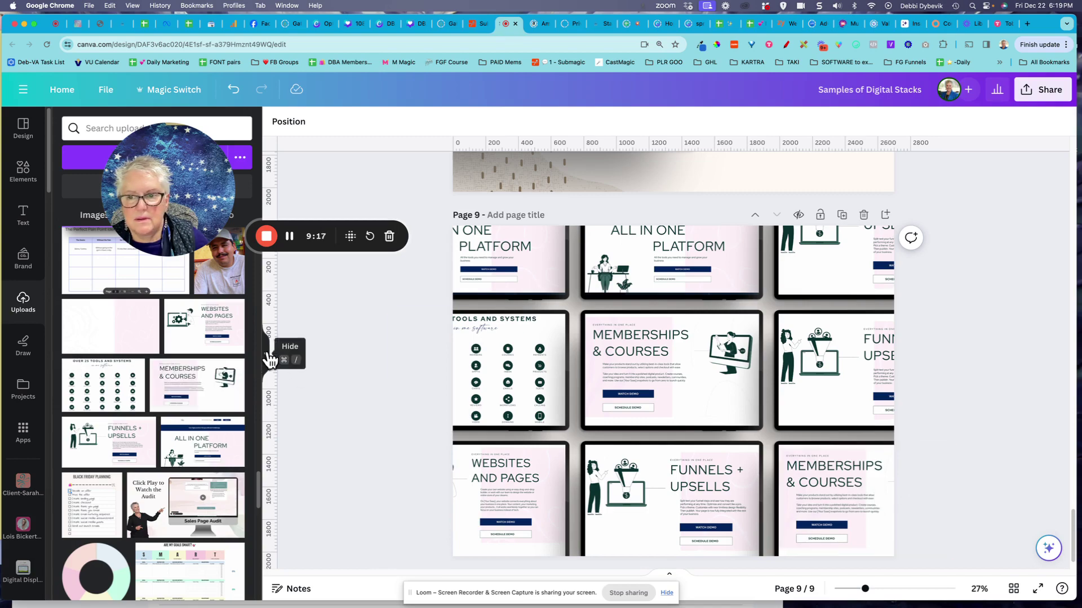
click(266, 356)
scroll(891, 488, down, 1)
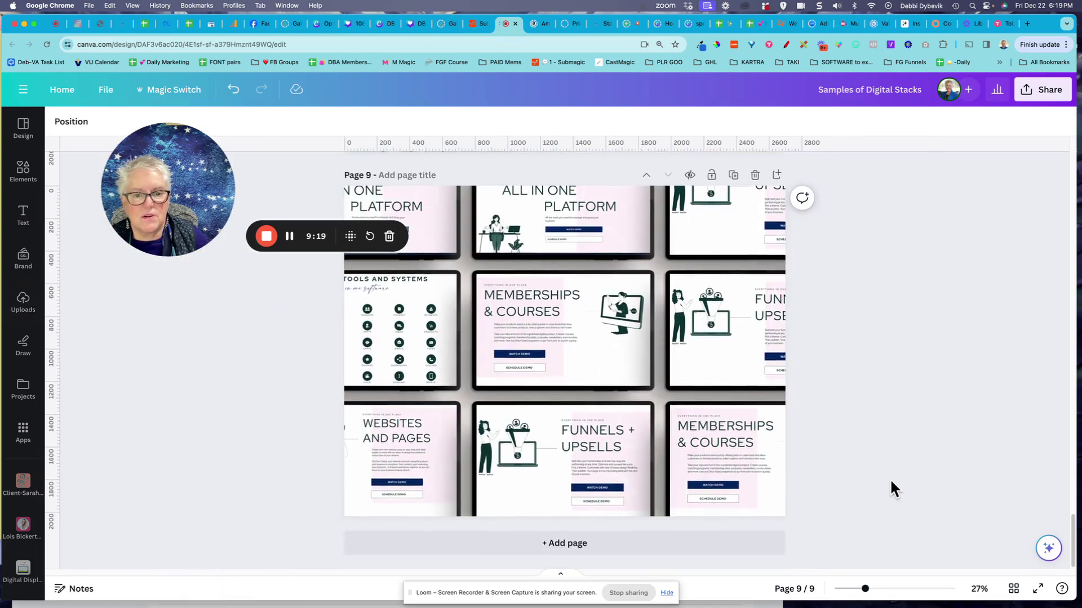
scroll(890, 478, up, 3)
drag(220, 173, 864, 84)
scroll(869, 499, down, 5)
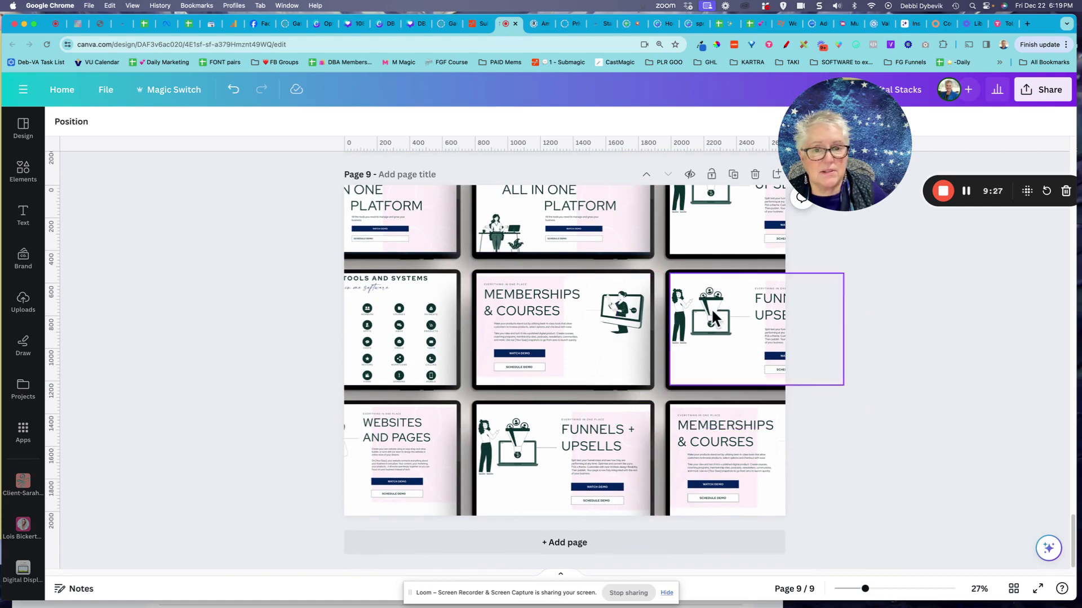
scroll(842, 411, up, 5)
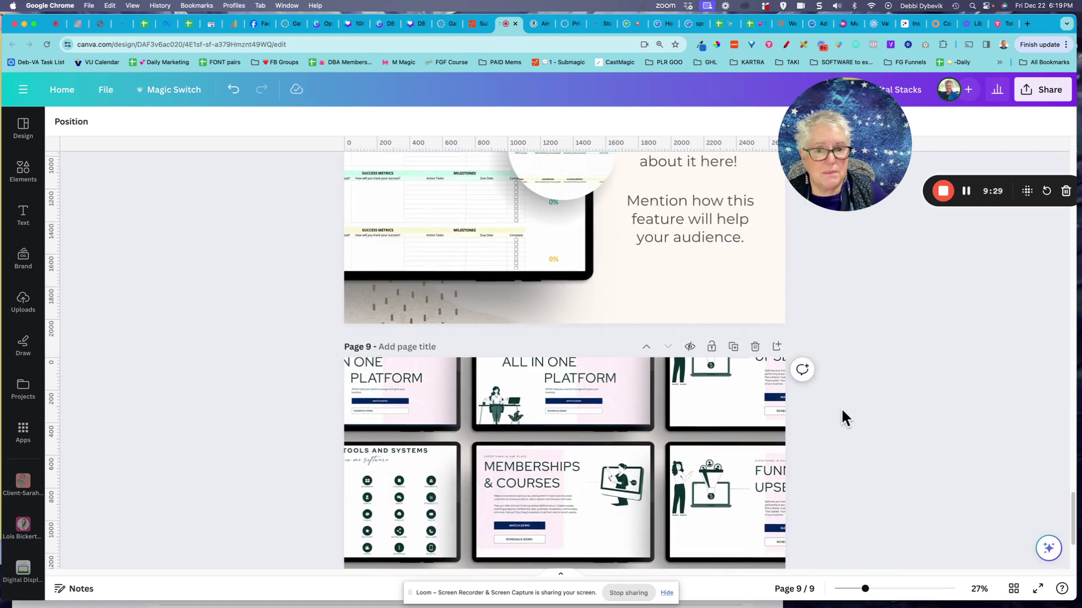
scroll(841, 411, down, 5)
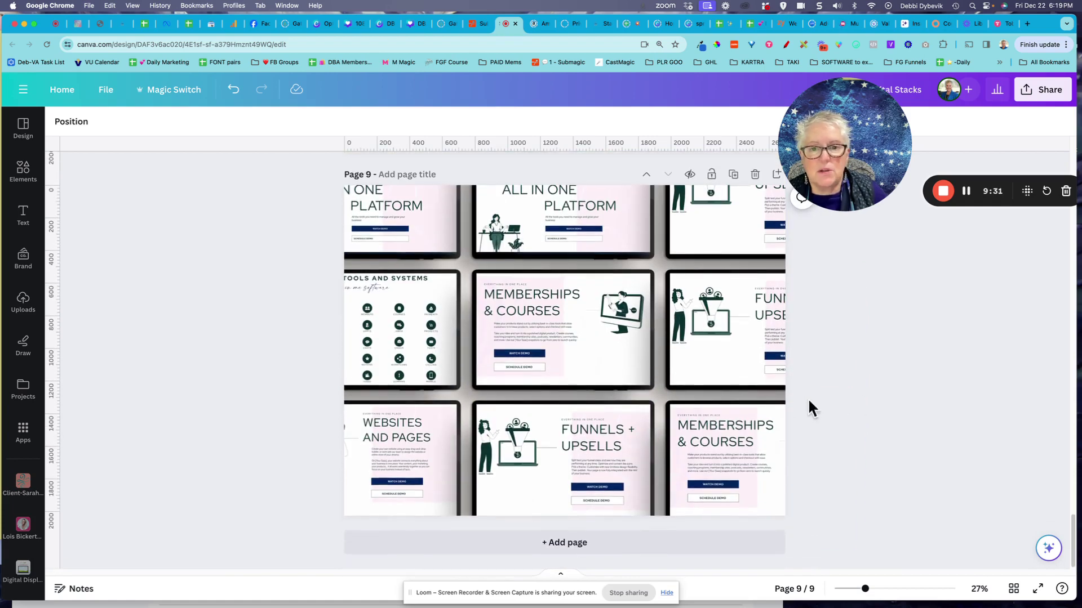
scroll(680, 403, up, 8)
scroll(681, 403, down, 8)
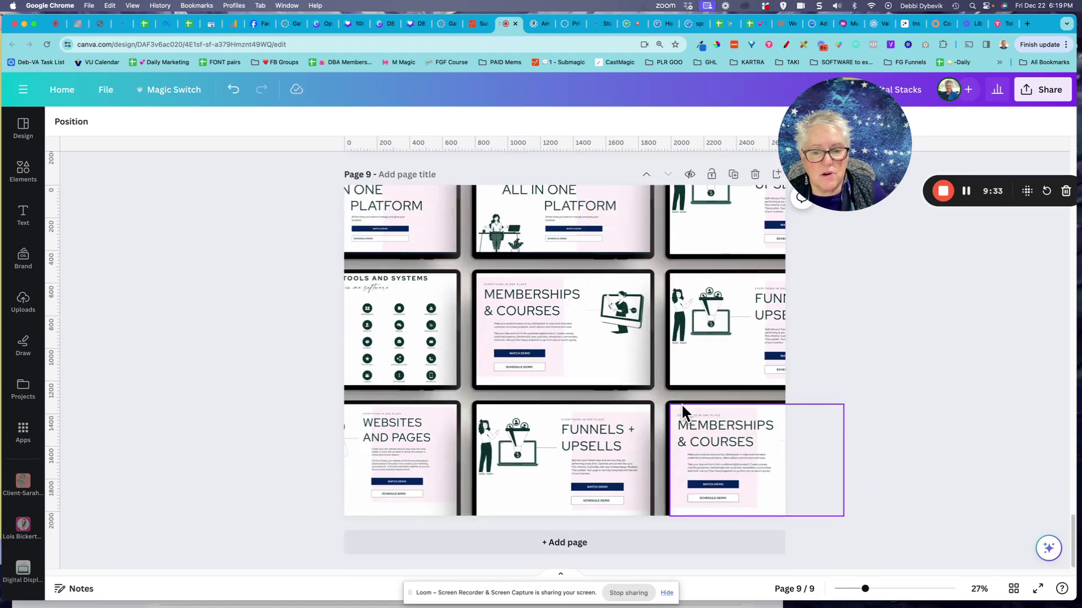
Add a blank page after page 9 and look through the full set of recently used elements.
click(575, 546)
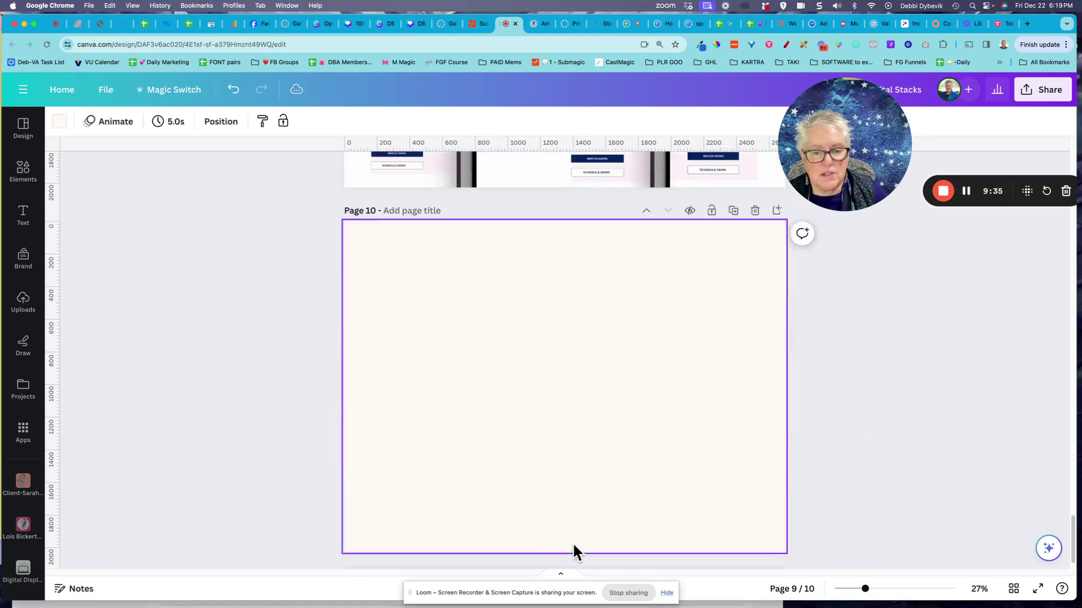
click(25, 174)
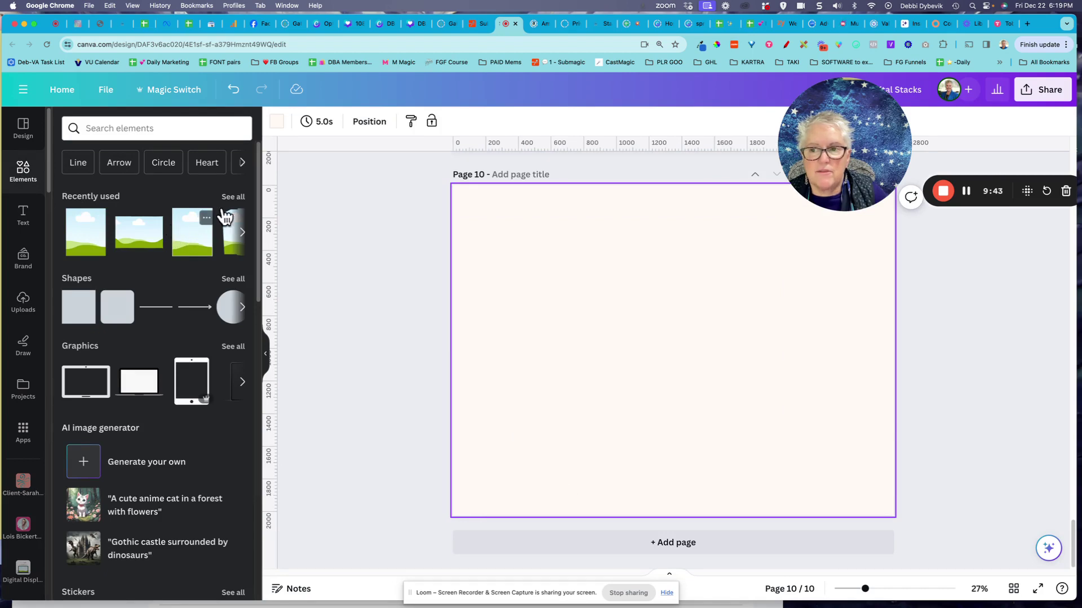
click(232, 198)
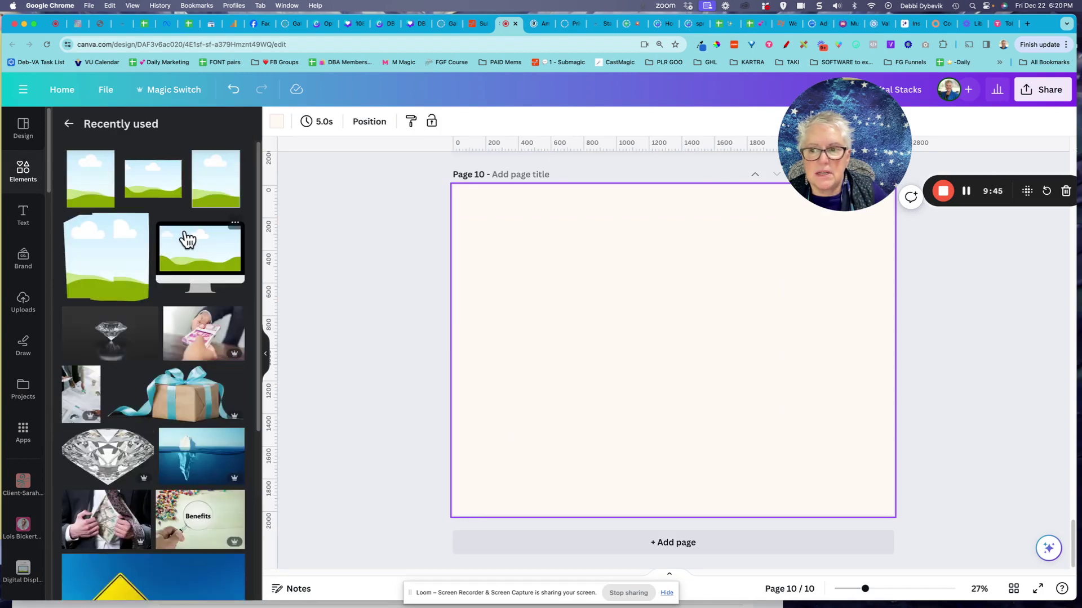
click(68, 125)
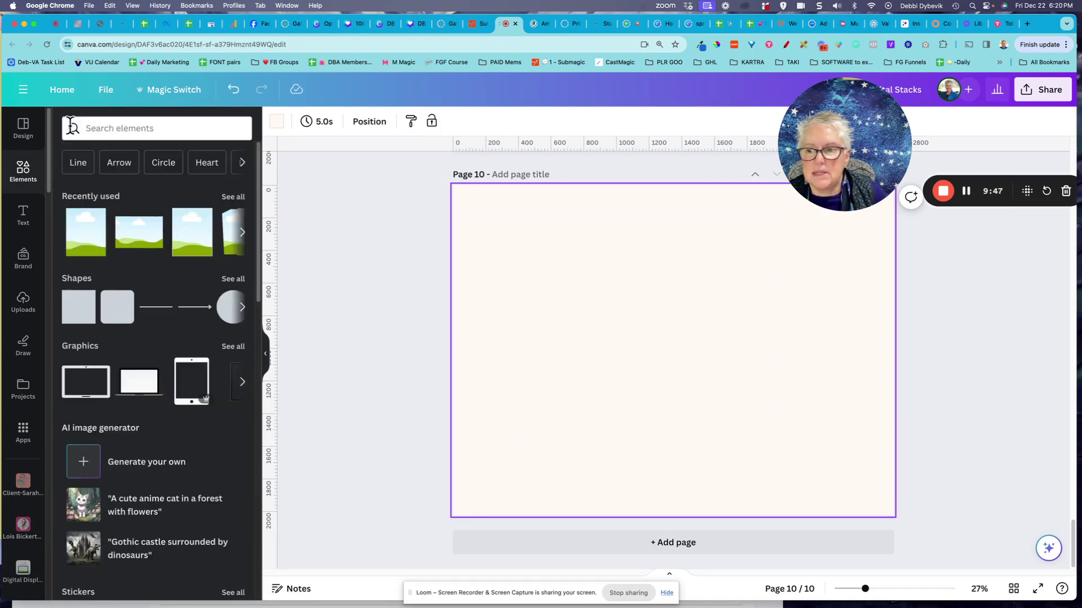
Search the elements for "frames" and browse the full collection of frame shapes, devices, letters and numbers.
click(129, 129)
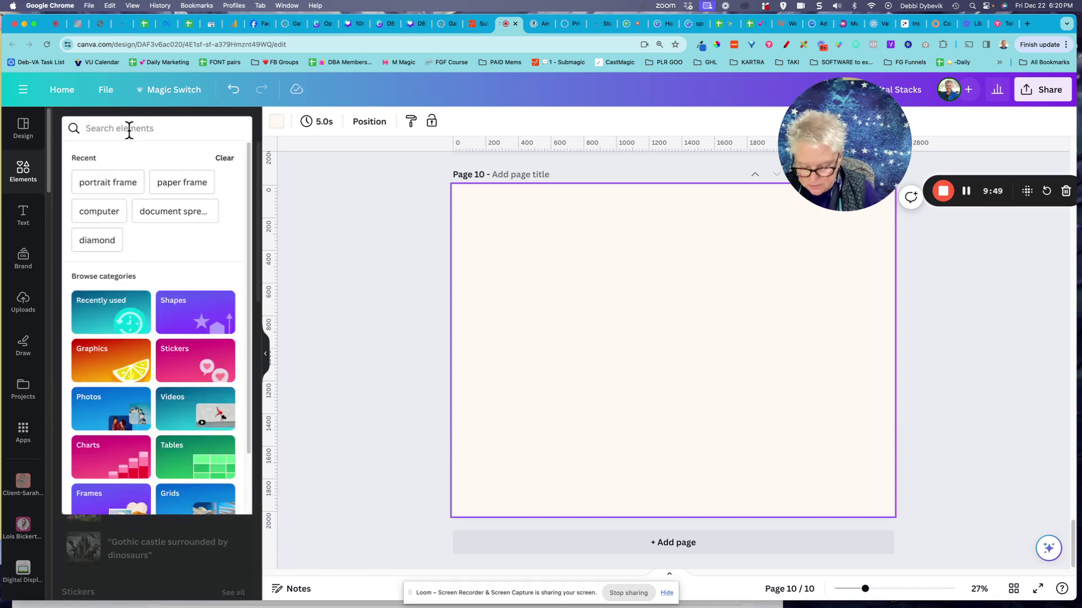
text(frames)
key(Return)
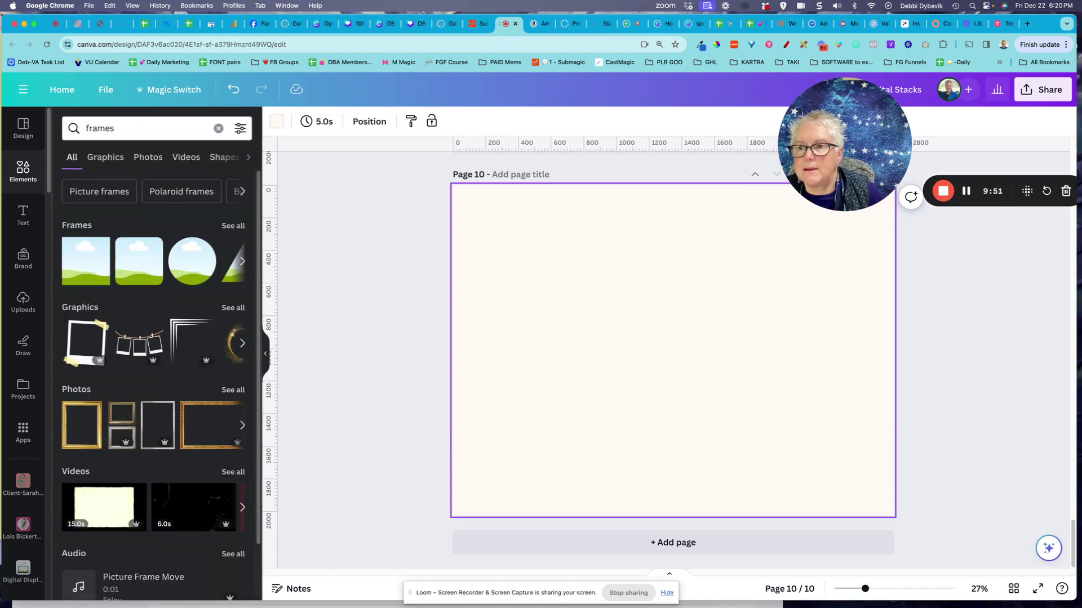
click(238, 228)
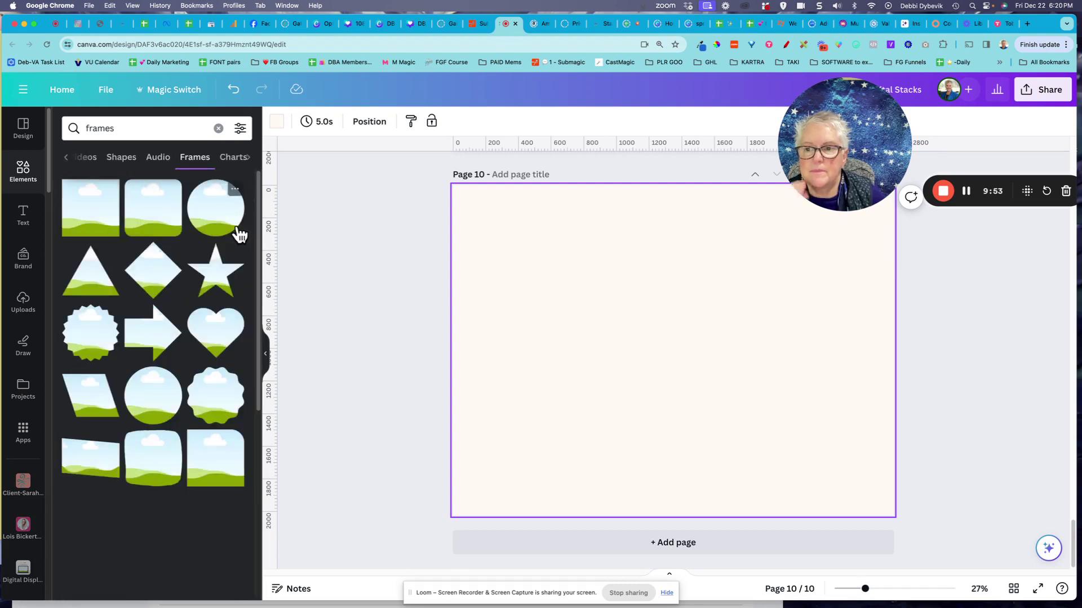
scroll(197, 402, down, 5)
scroll(197, 403, down, 3)
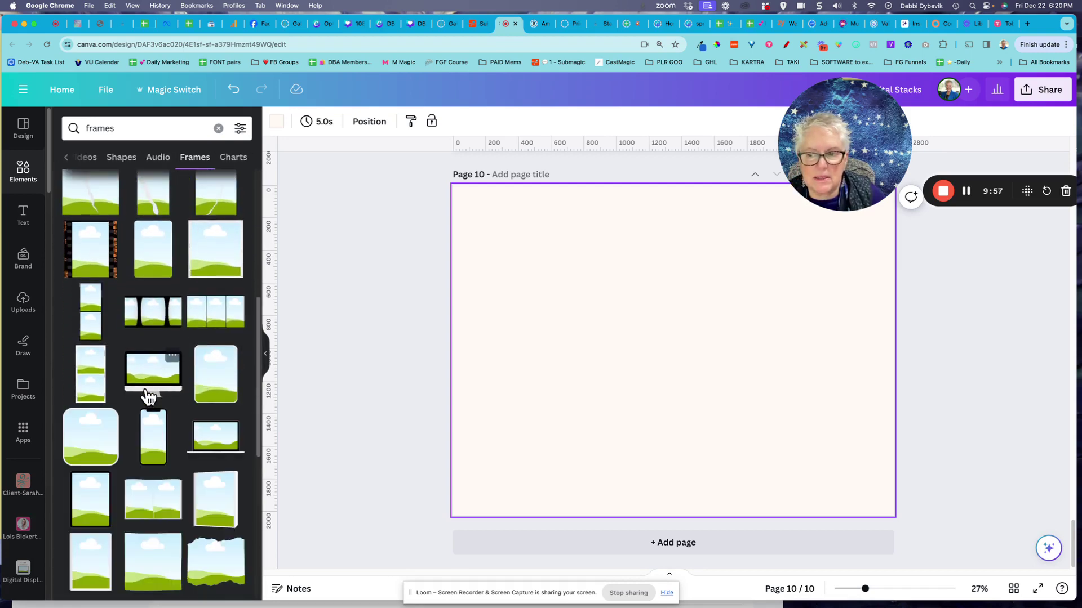
scroll(218, 448, down, 2)
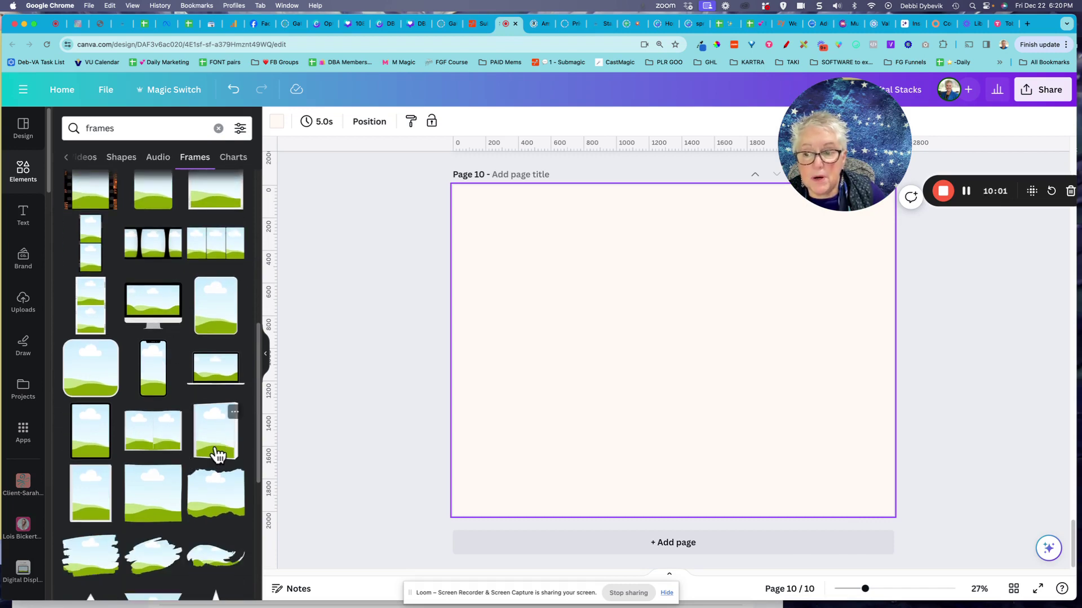
scroll(218, 453, down, 10)
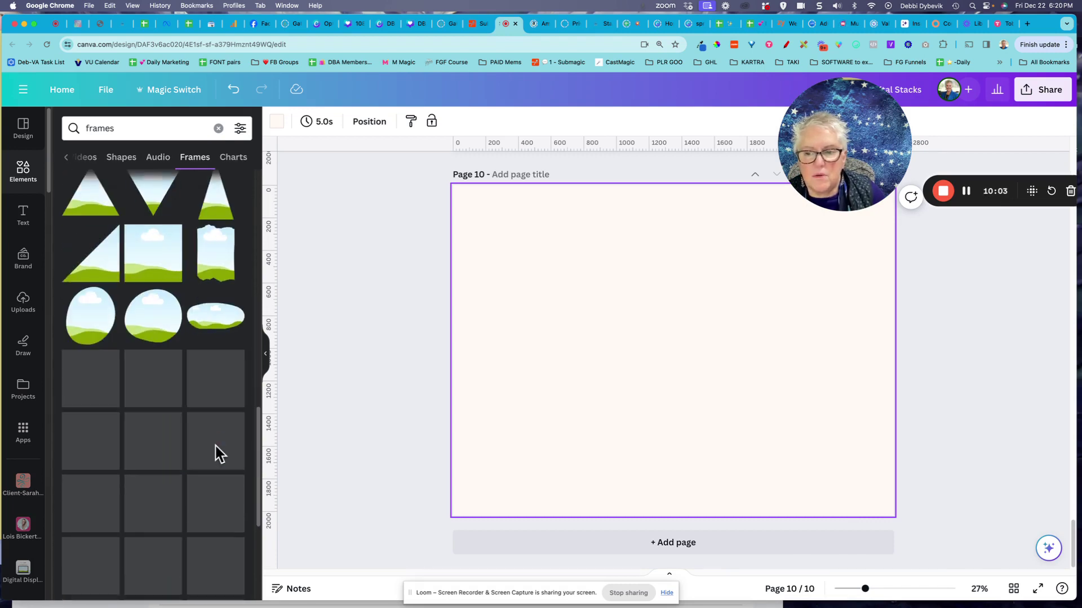
scroll(216, 451, down, 5)
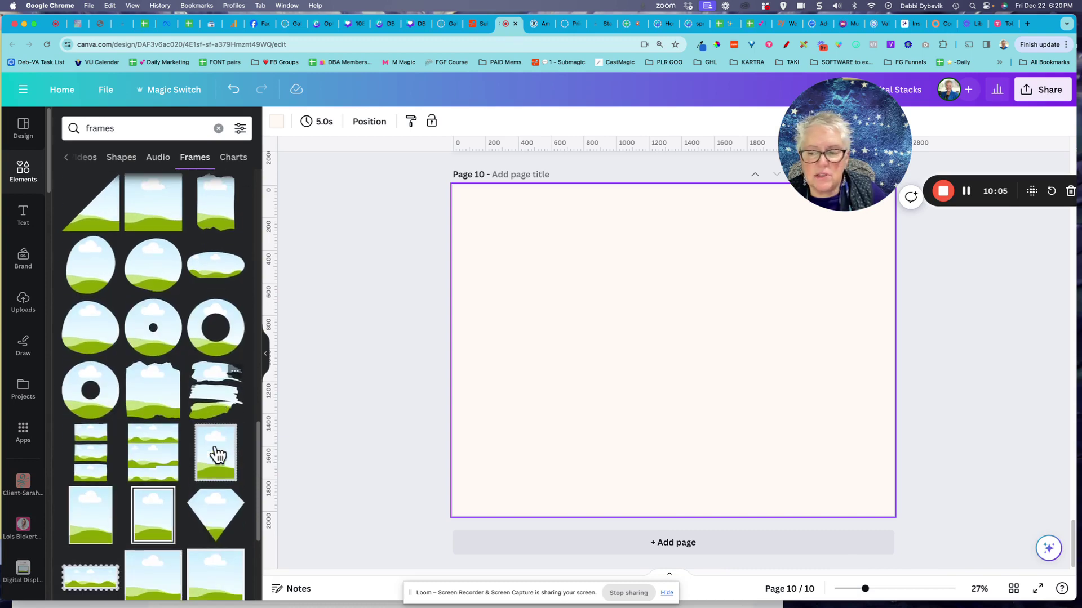
scroll(215, 448, down, 5)
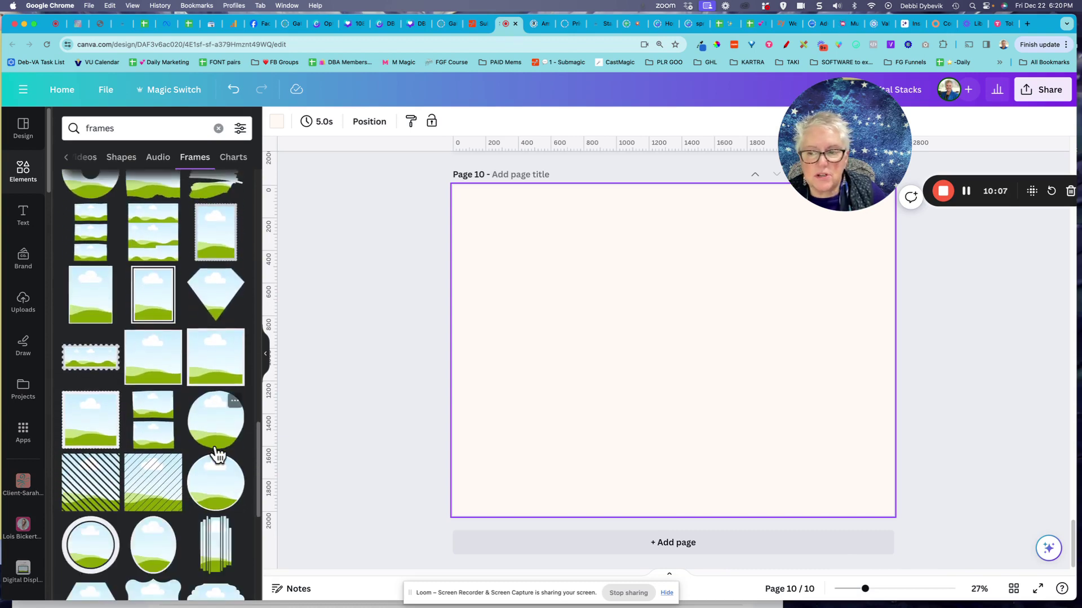
scroll(218, 453, down, 8)
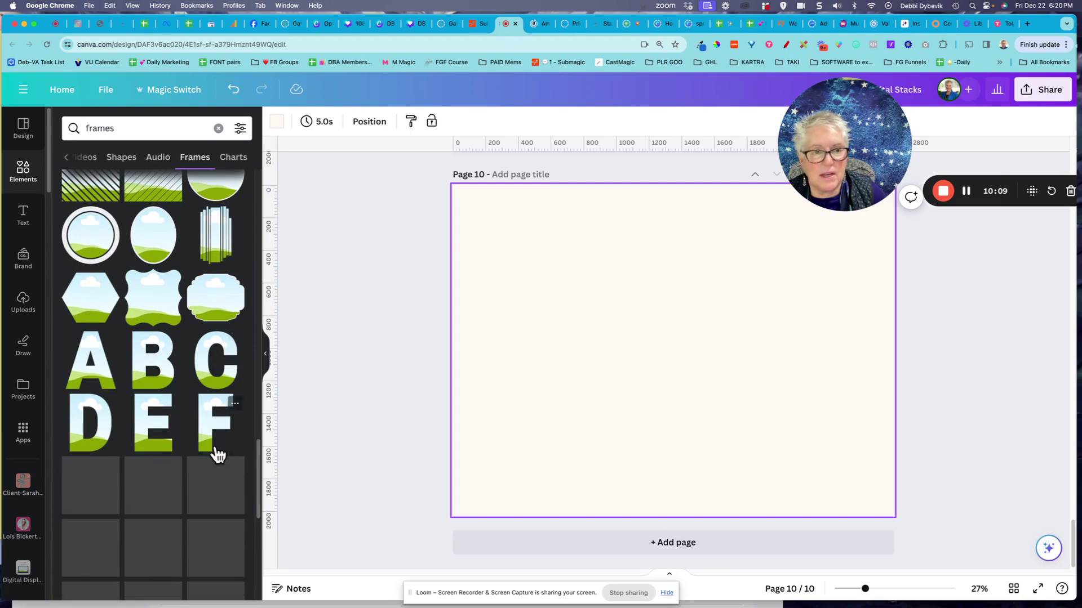
scroll(217, 454, down, 10)
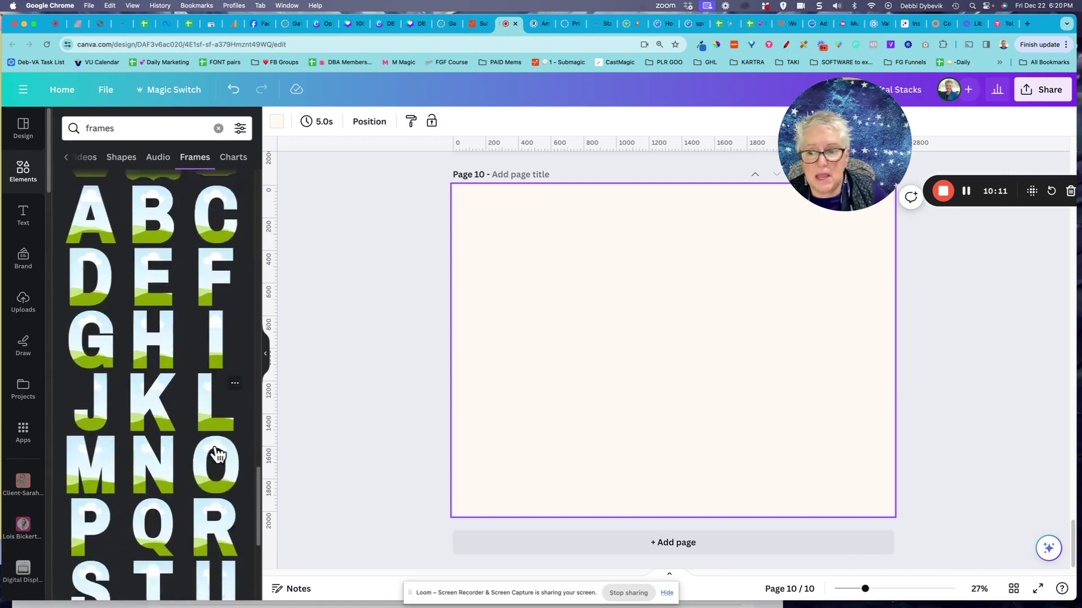
scroll(217, 453, down, 10)
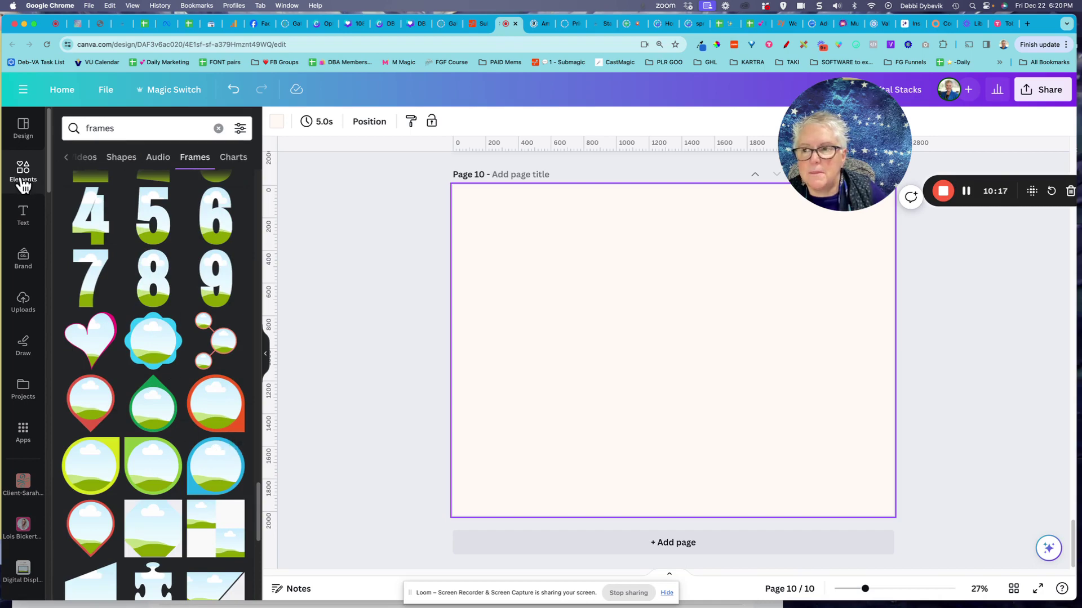
Search the frames for "computer mockup" and add a black laptop frame and a phone frame to page 10.
click(109, 129)
double_click(121, 128)
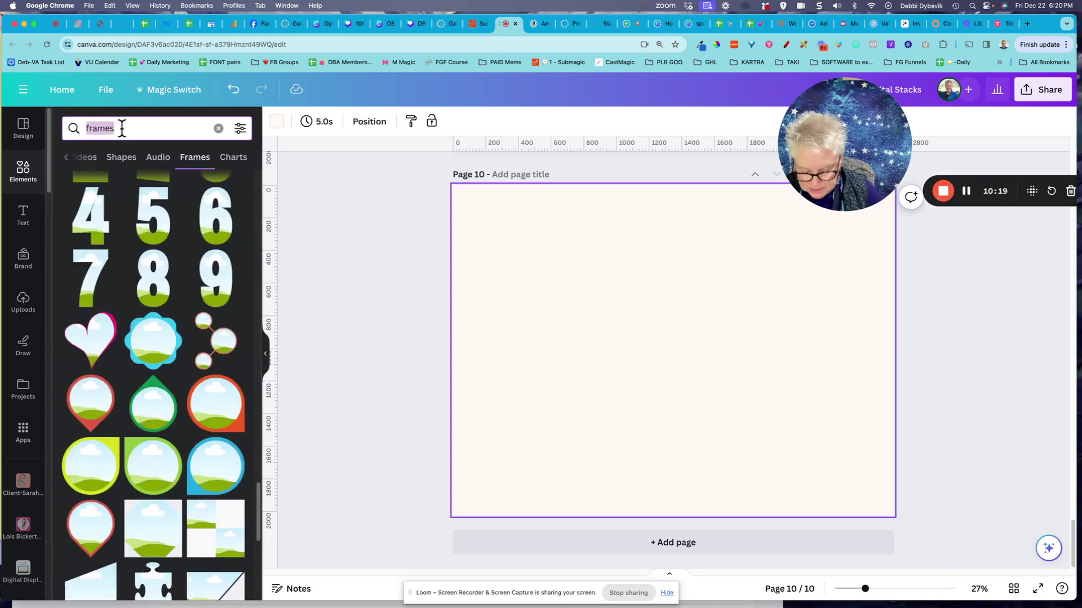
text(compu)
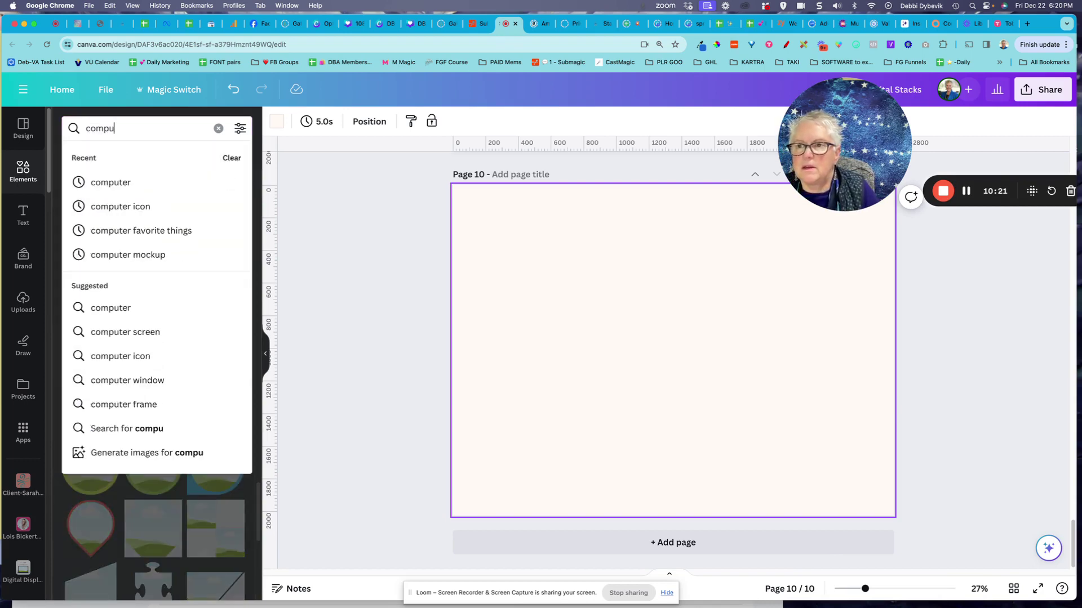
text(ter mocku)
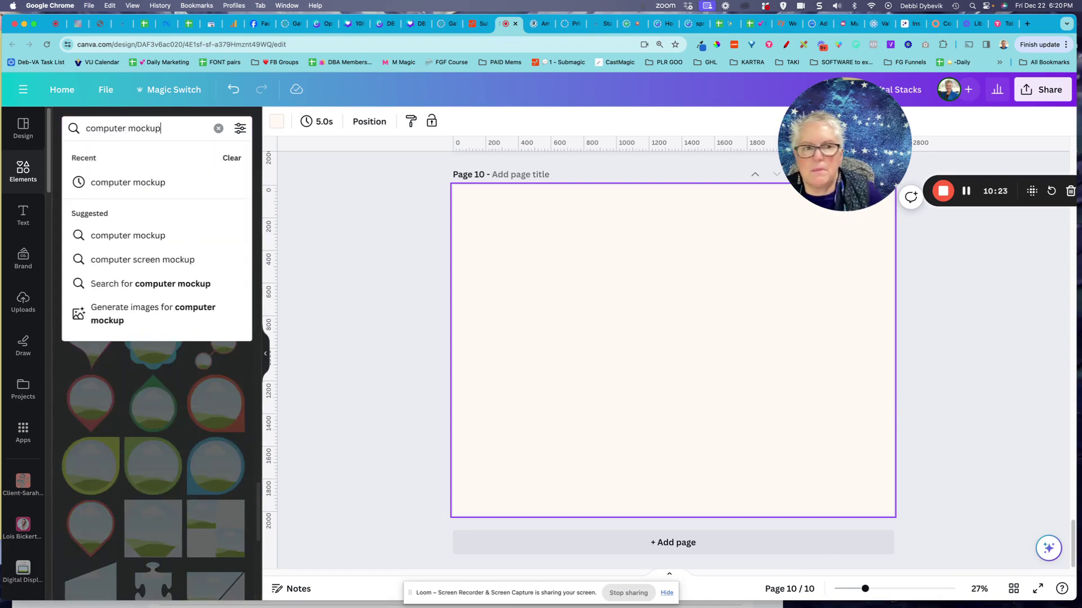
text(p)
key(Return)
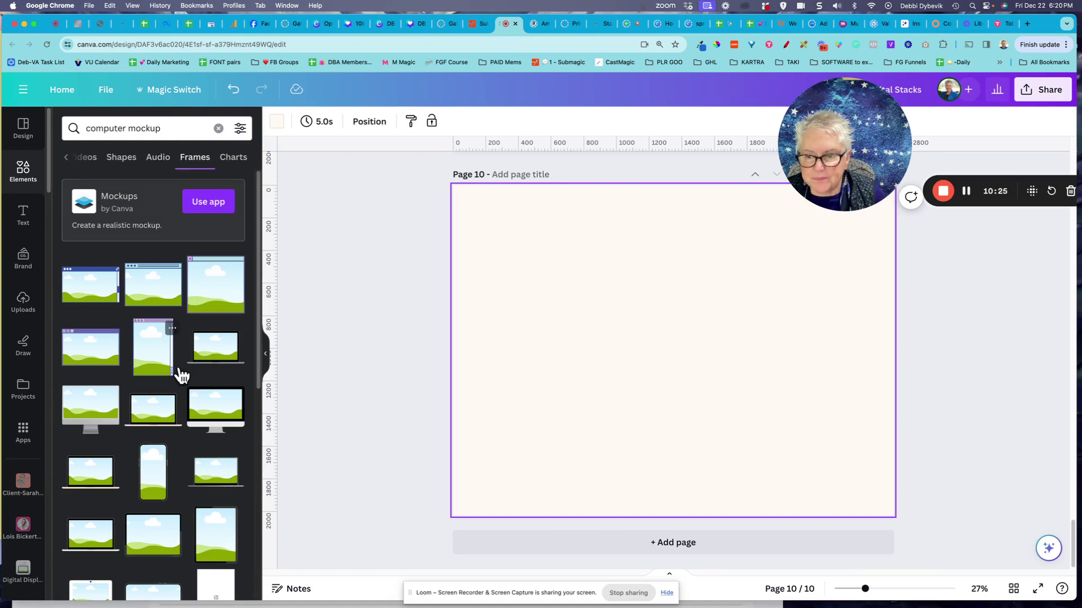
scroll(180, 374, down, 5)
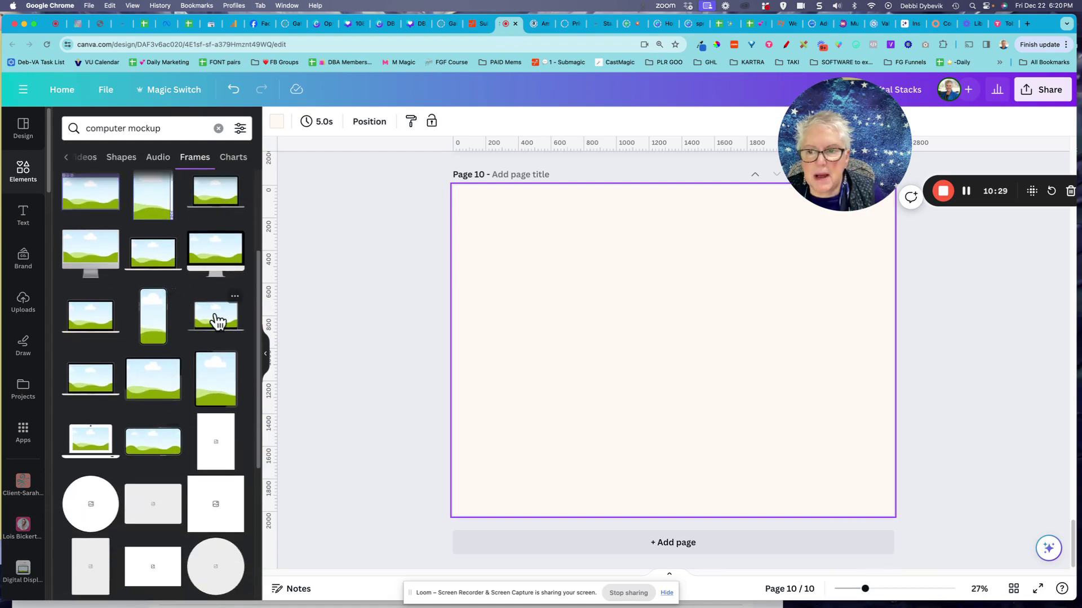
click(100, 376)
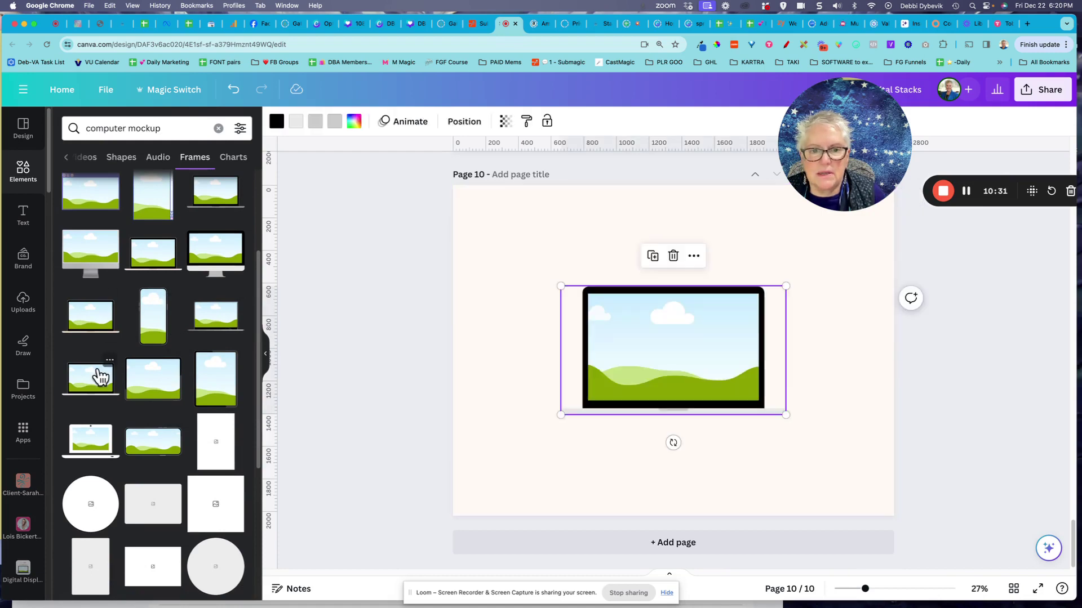
click(160, 316)
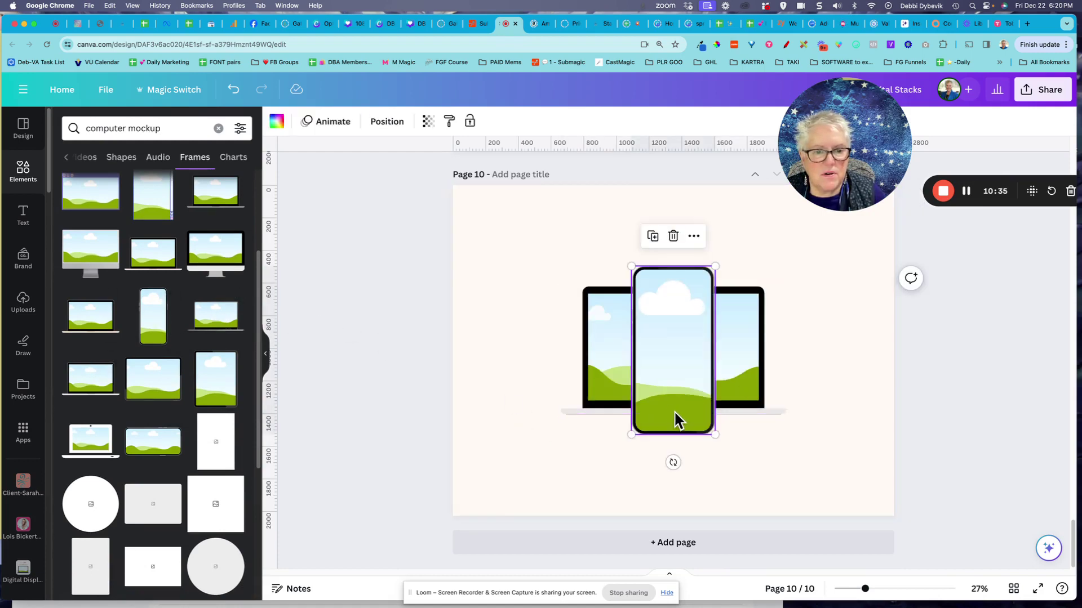
Enlarge the laptop frame in page 10's upper-left area and position the phone so it overlaps the laptop's lower-right corner.
drag(674, 410, 832, 449)
click(683, 385)
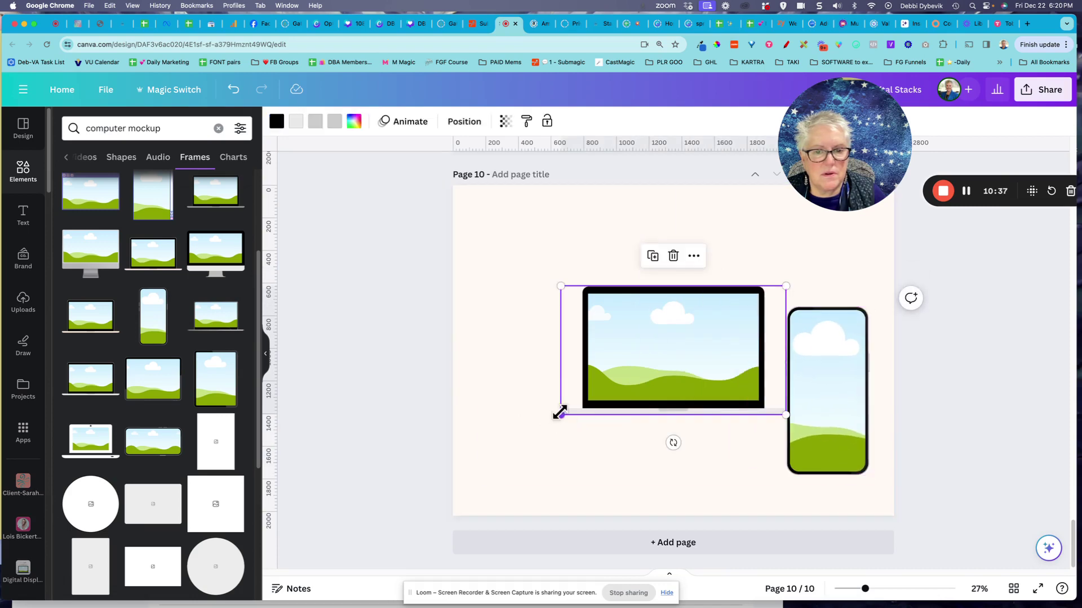
drag(560, 415, 480, 460)
drag(613, 427, 601, 358)
drag(819, 442, 757, 435)
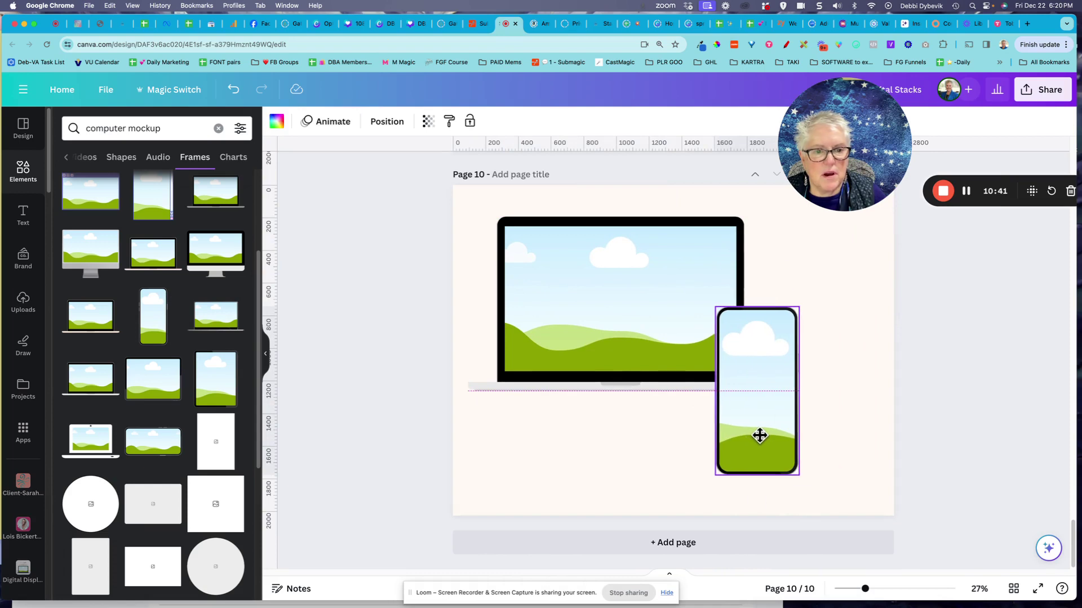
Find the silver smartwatch frame with a light band among the computer mockup frames and add it to page 10.
scroll(131, 414, up, 3)
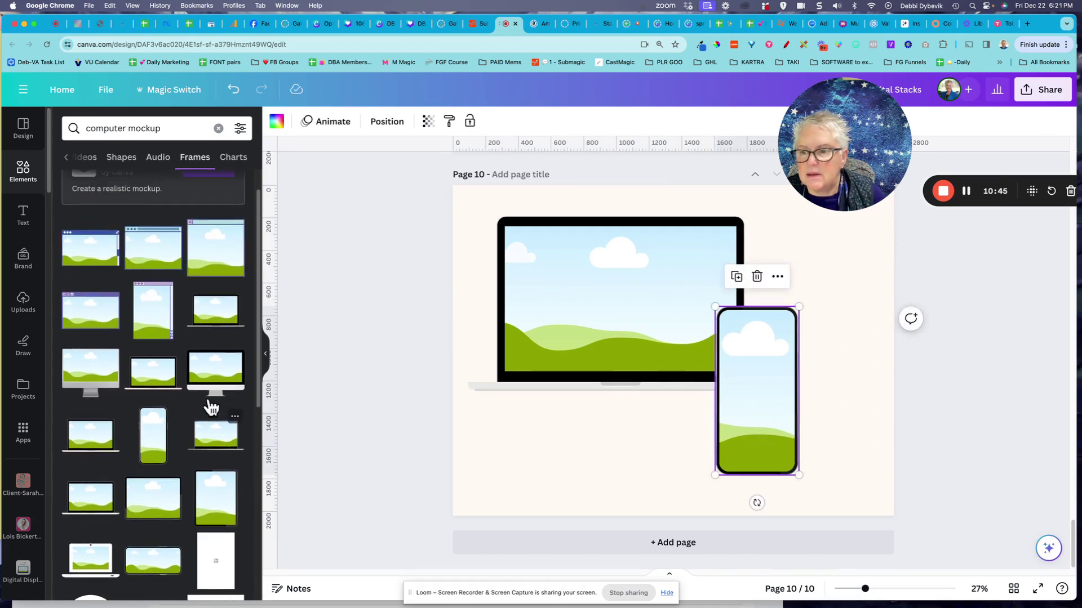
scroll(210, 406, down, 5)
scroll(209, 407, down, 6)
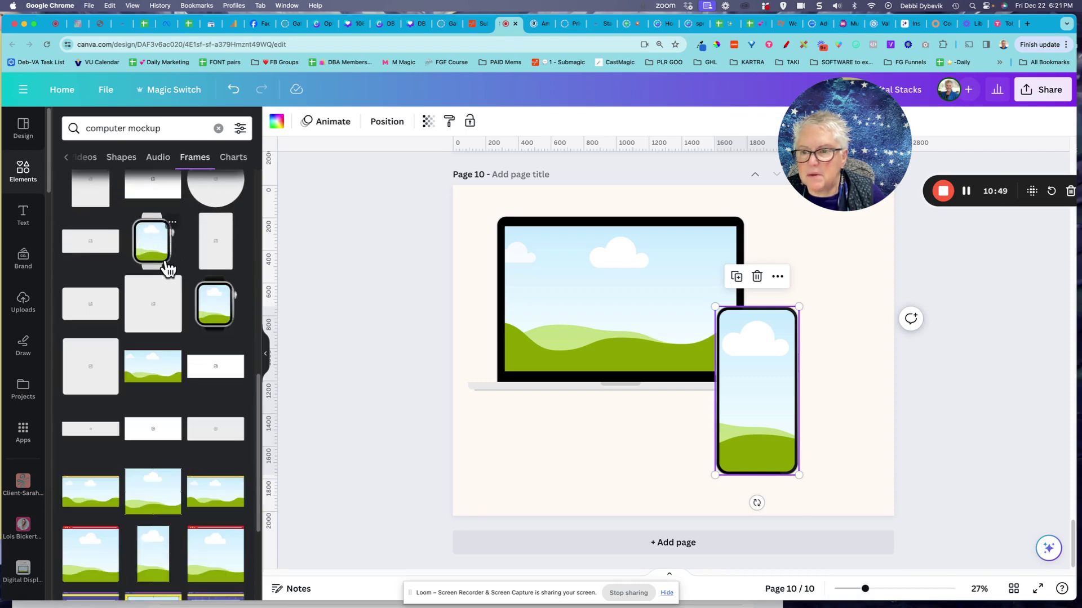
scroll(161, 285, down, 5)
scroll(165, 289, up, 6)
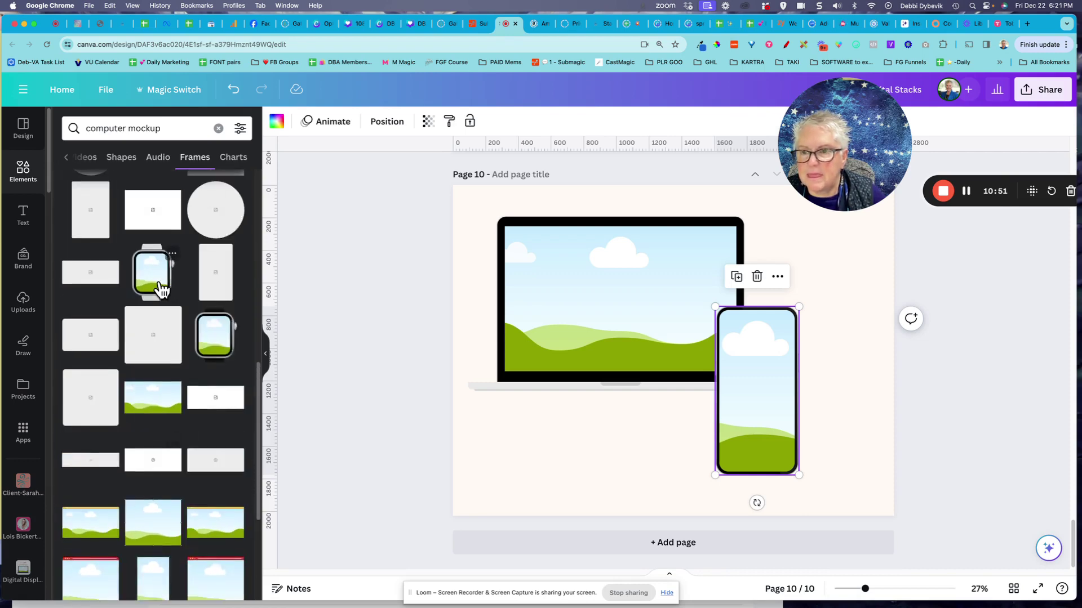
click(160, 289)
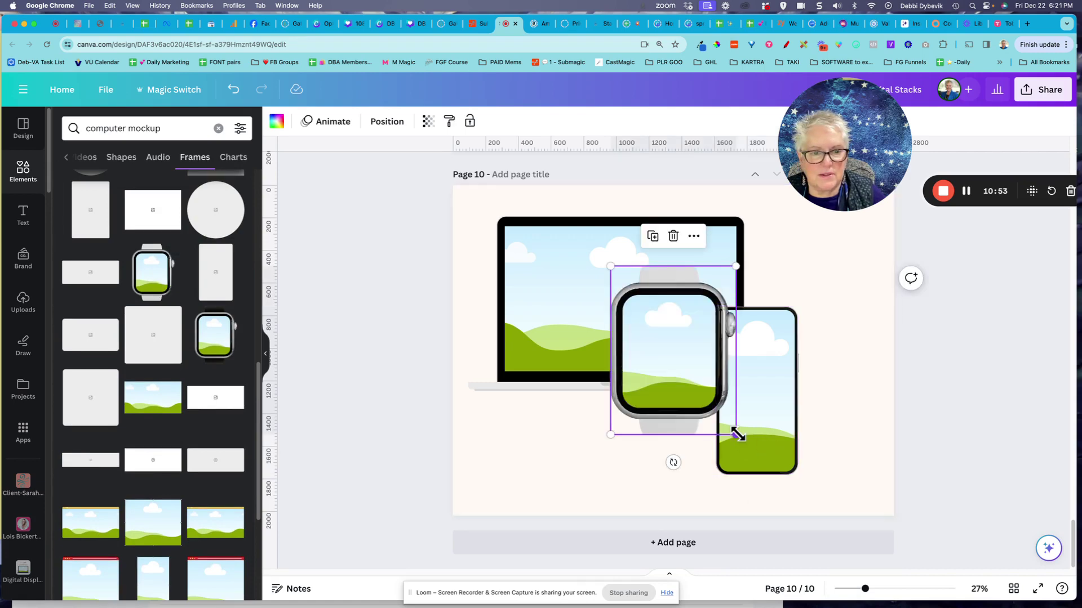
Shrink the smartwatch frame, tilt it counterclockwise, and place it over the laptop's lower-left corner.
drag(730, 435, 648, 355)
drag(637, 307, 548, 440)
drag(536, 502, 574, 489)
drag(543, 432, 518, 403)
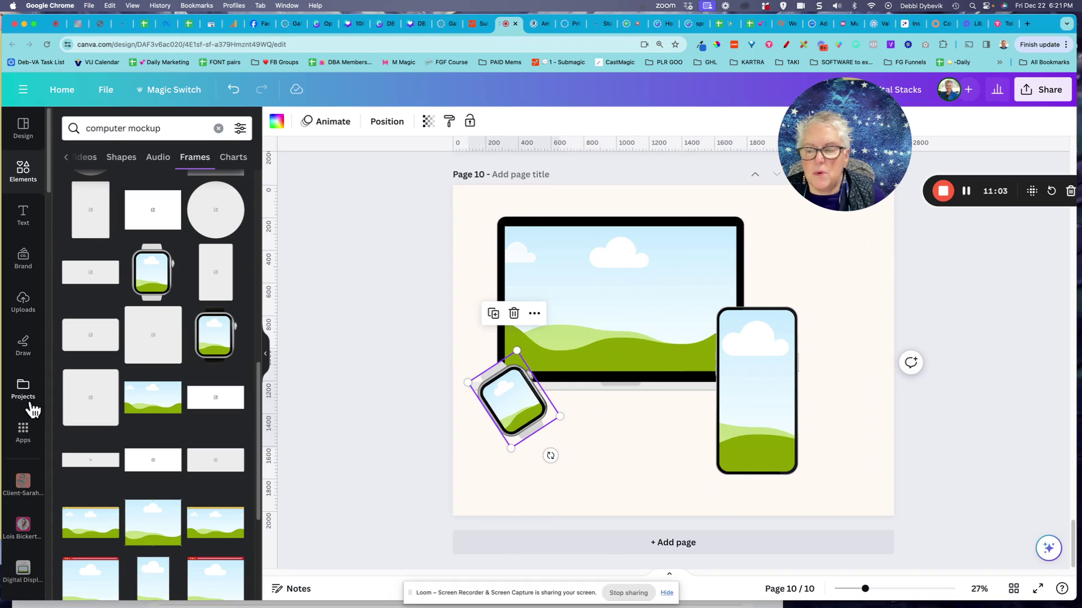
Find the Lead Maker Workshop image among the uploads and fill the laptop screen on page 10 with it.
click(22, 302)
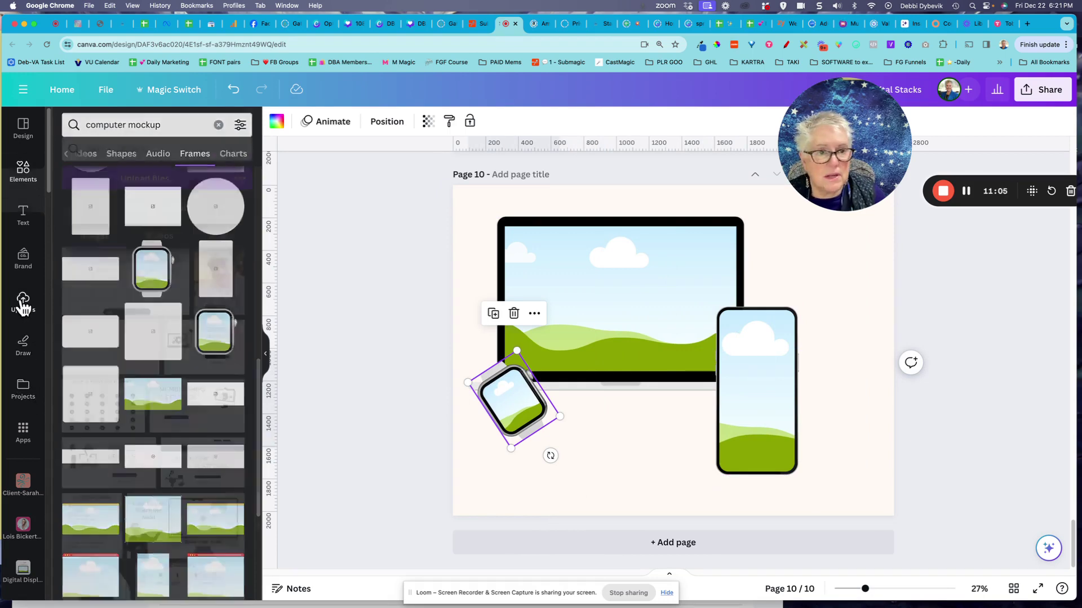
scroll(144, 383, down, 10)
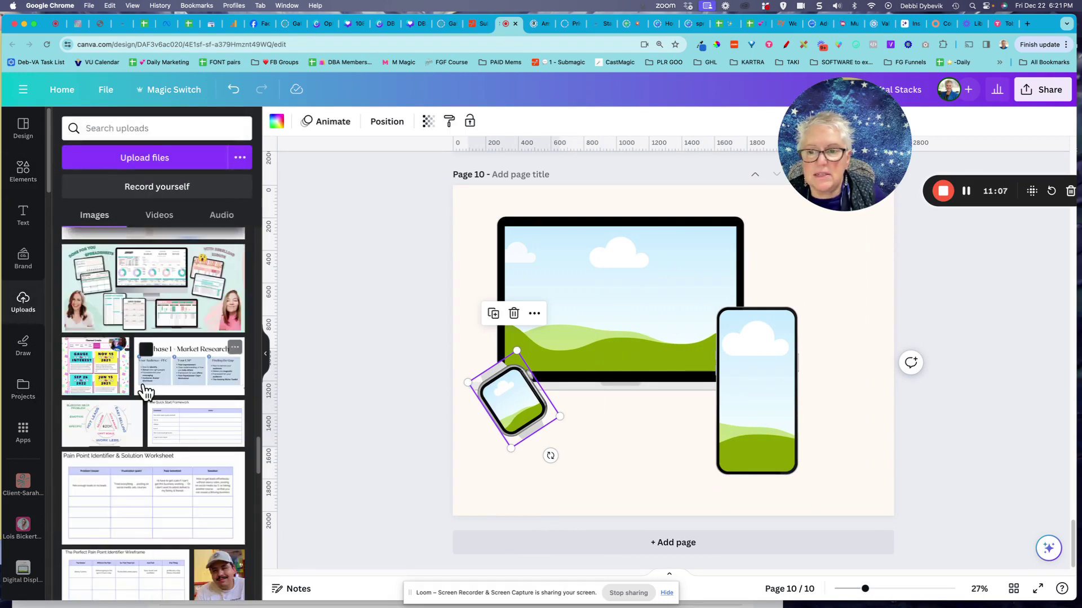
scroll(146, 392, up, 15)
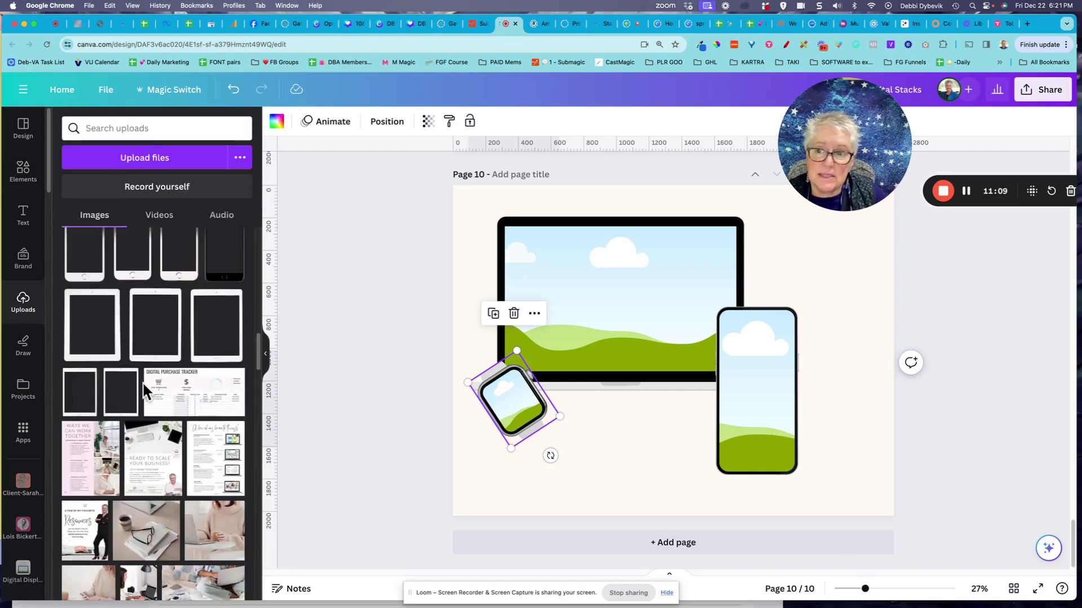
scroll(145, 391, up, 5)
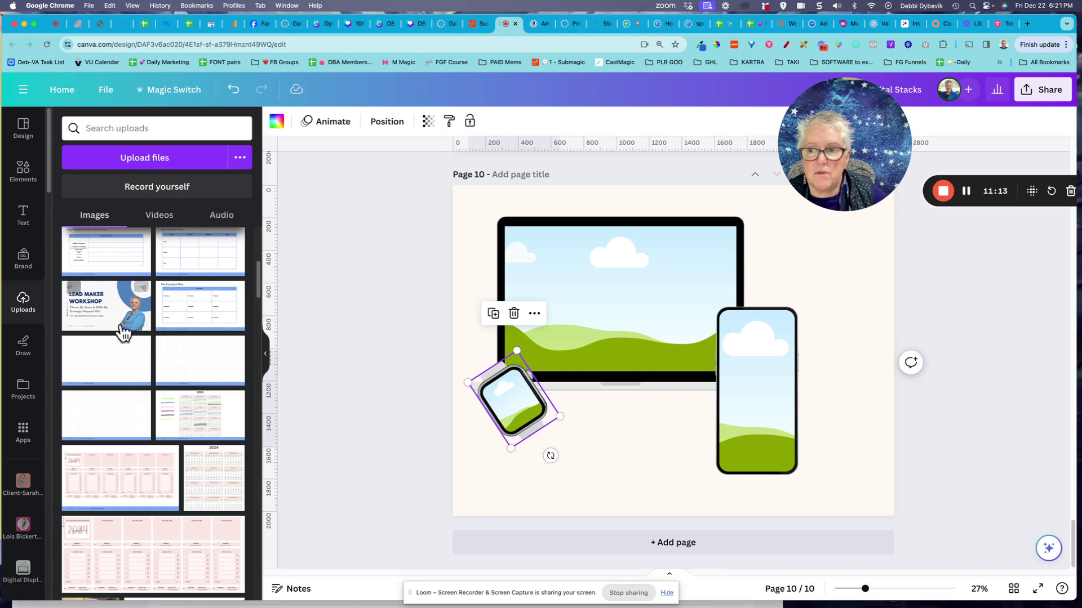
click(168, 348)
scroll(169, 357, up, 2)
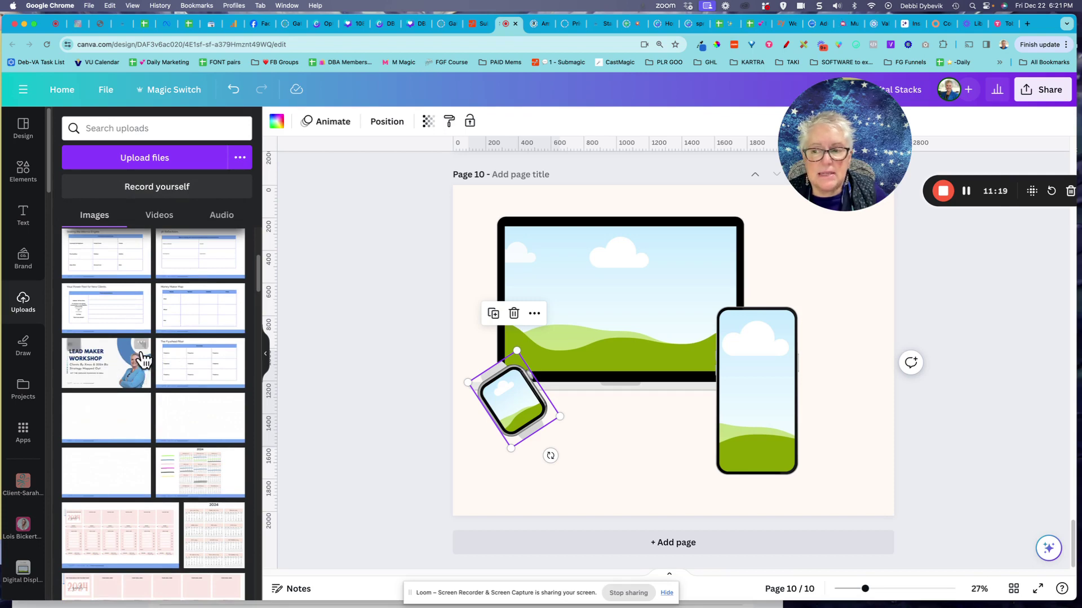
drag(108, 373, 577, 282)
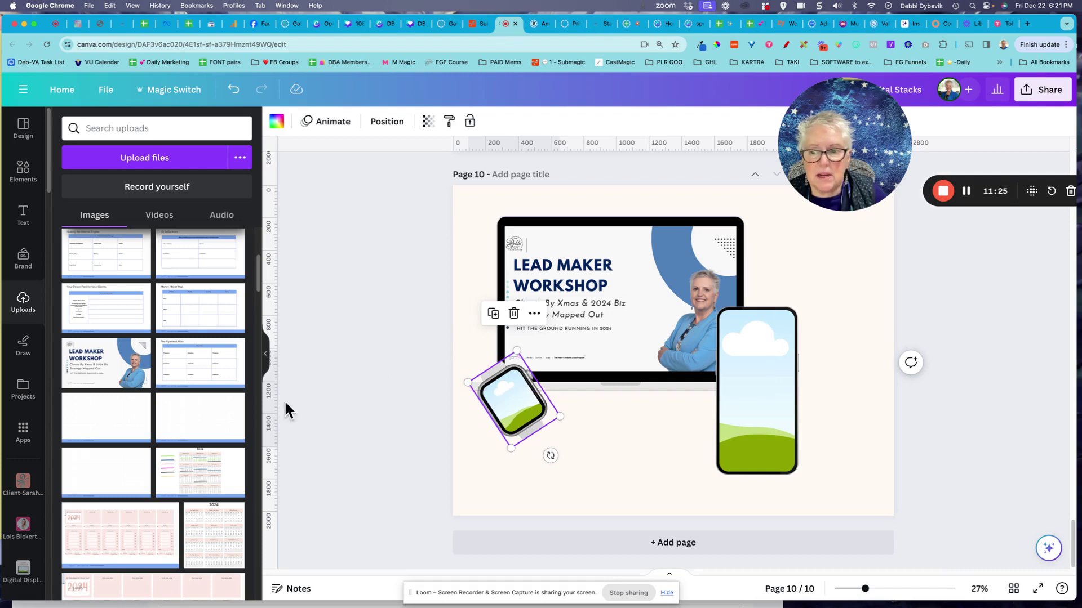
Fill the phone screen with the 2024 calendar image and the smartwatch screen with the pink 2024 planner image.
drag(212, 551, 760, 421)
double_click(762, 422)
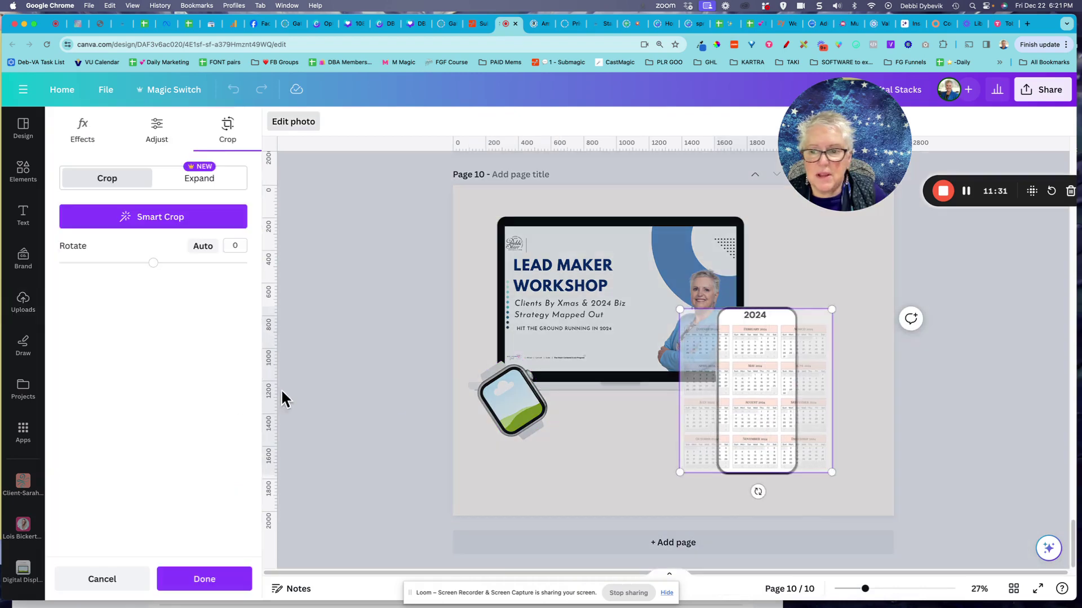
click(309, 411)
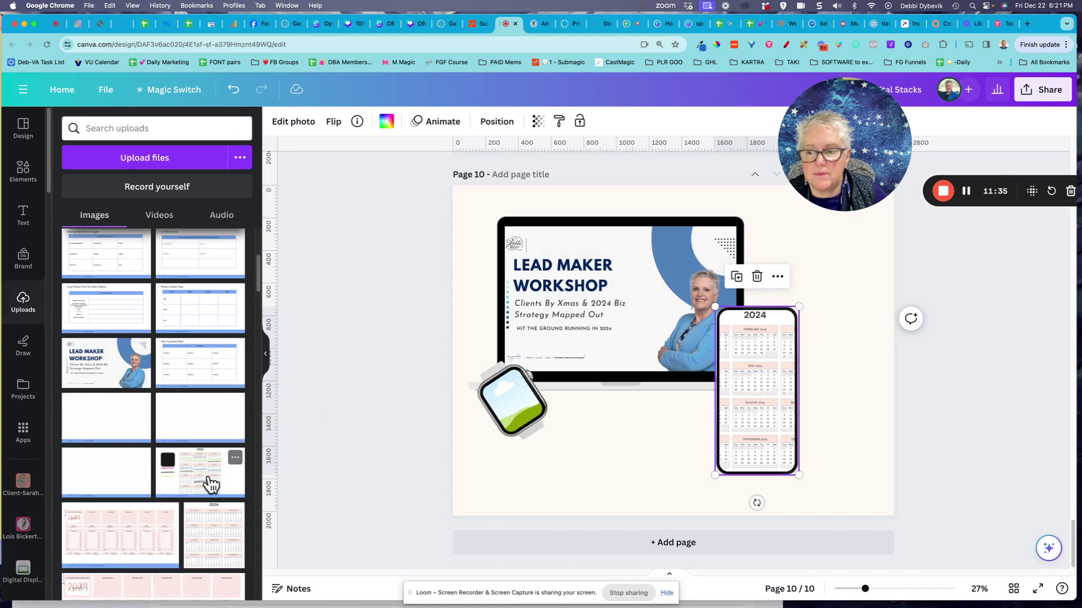
drag(121, 545, 498, 413)
click(306, 423)
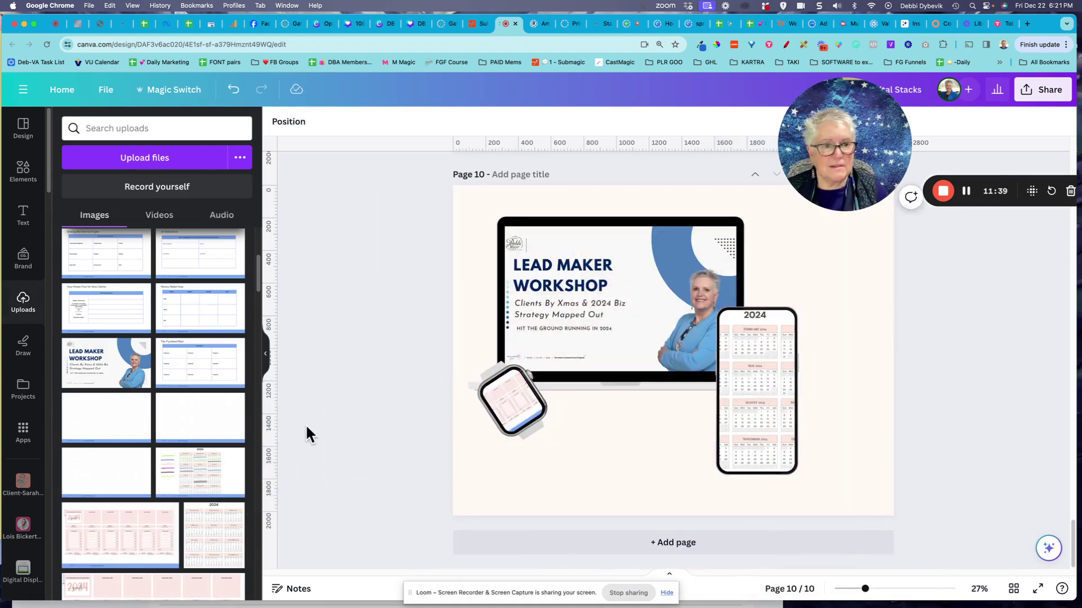
Review the mockup pages from page 9 back up to page 2, hiding the uploads to enlarge the canvas area.
scroll(991, 498, up, 5)
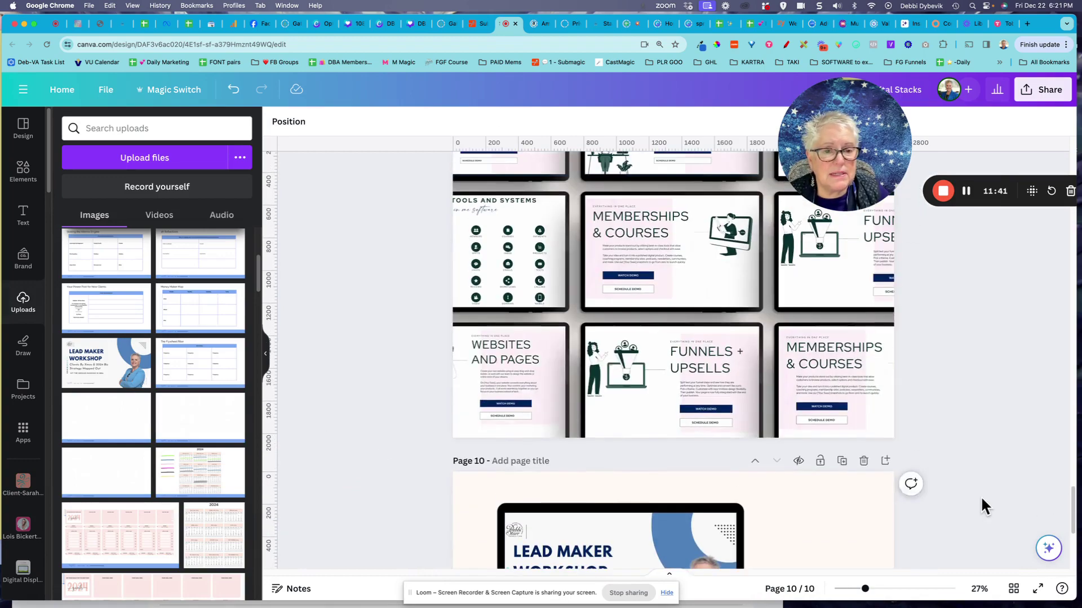
scroll(981, 500, up, 10)
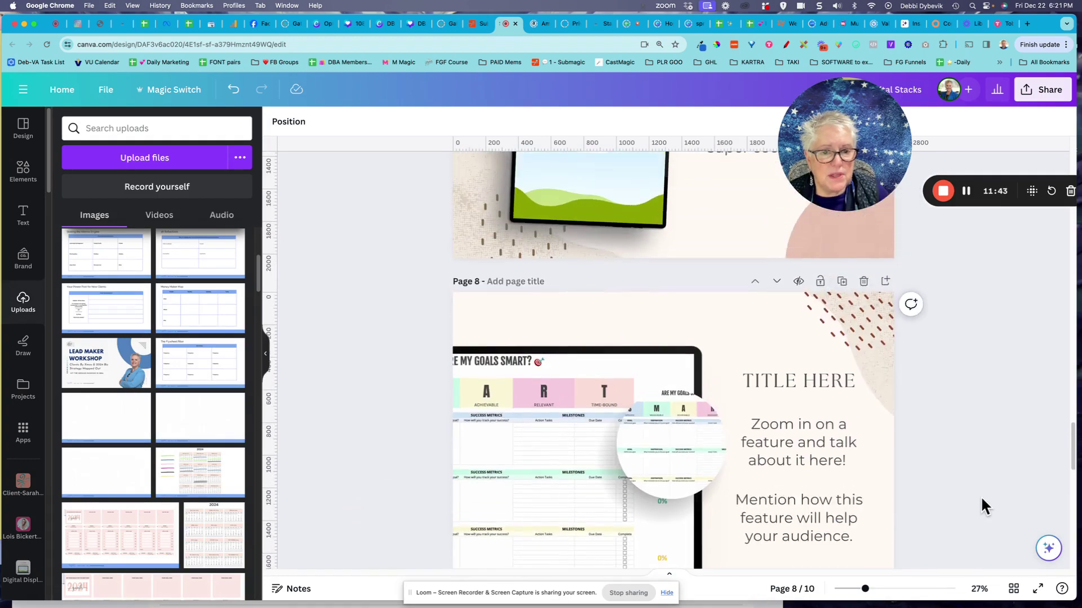
scroll(982, 499, up, 5)
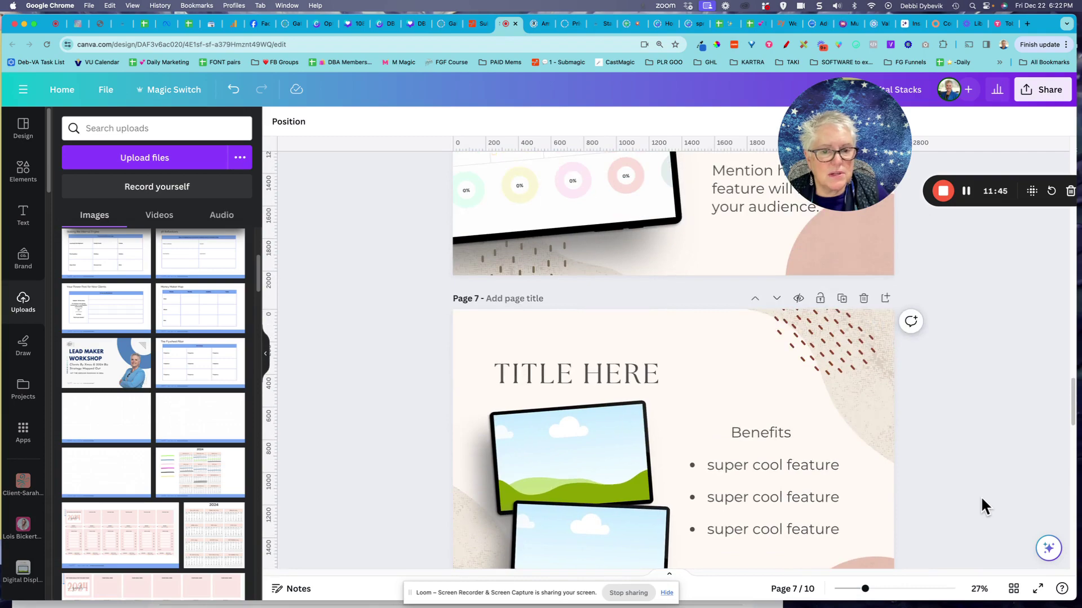
scroll(980, 496, up, 6)
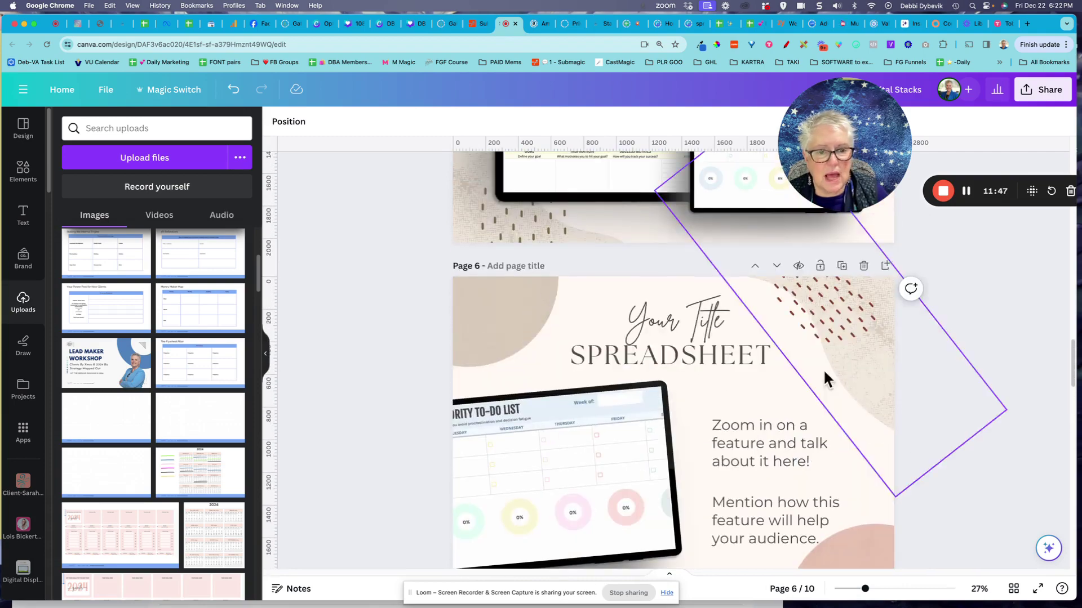
scroll(942, 445, up, 8)
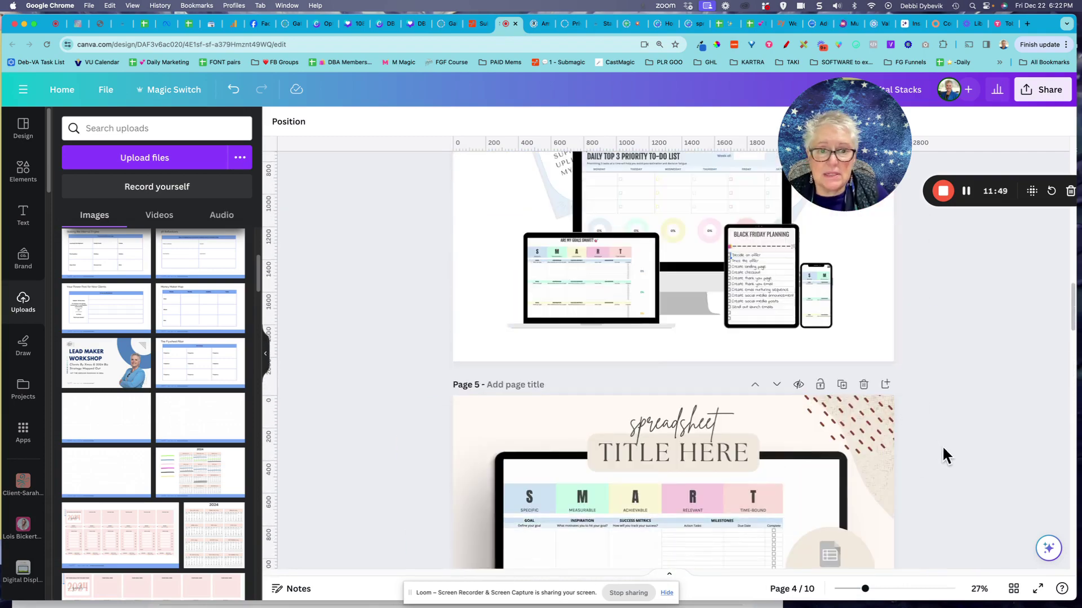
scroll(942, 451, up, 6)
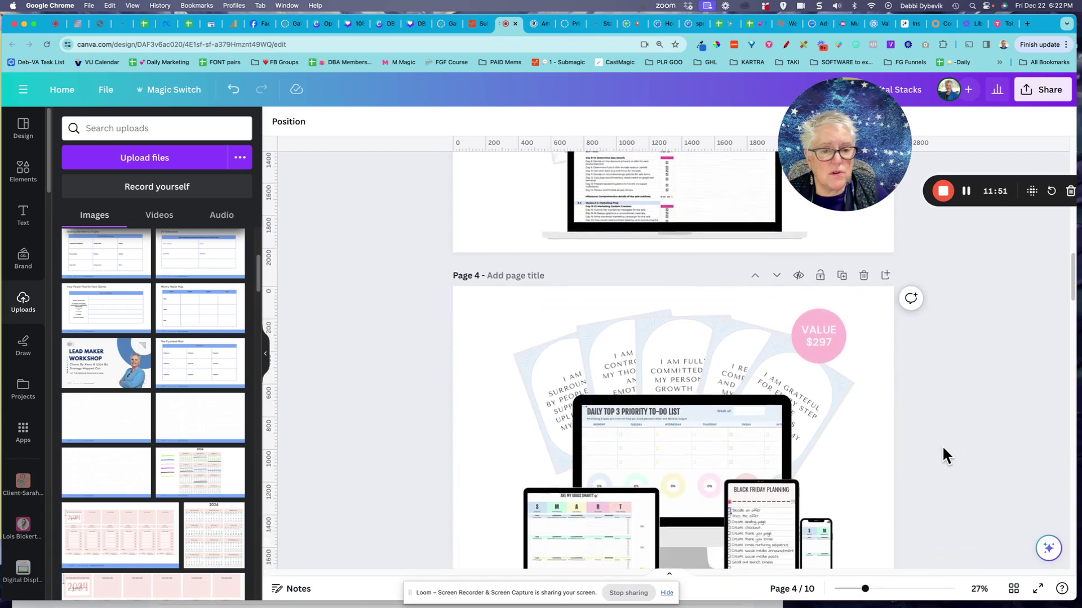
scroll(941, 445, down, 3)
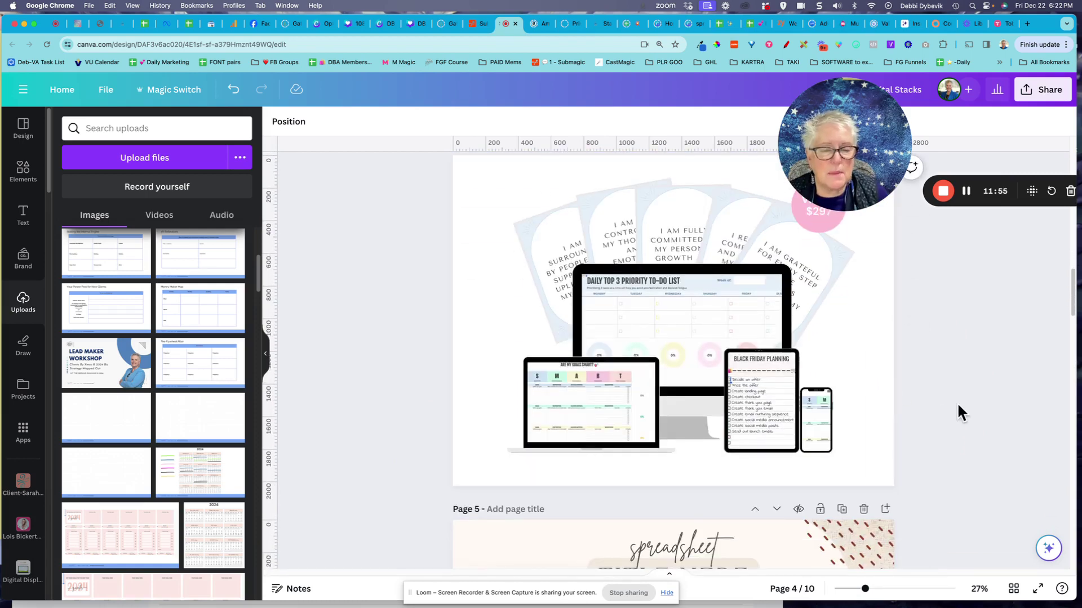
scroll(956, 402, up, 2)
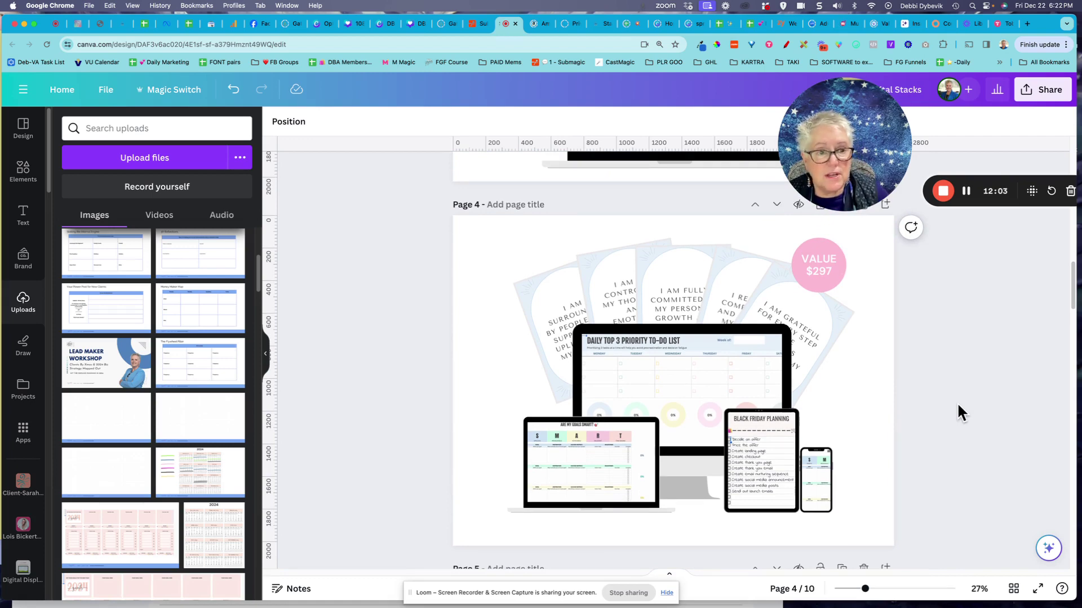
scroll(957, 402, up, 2)
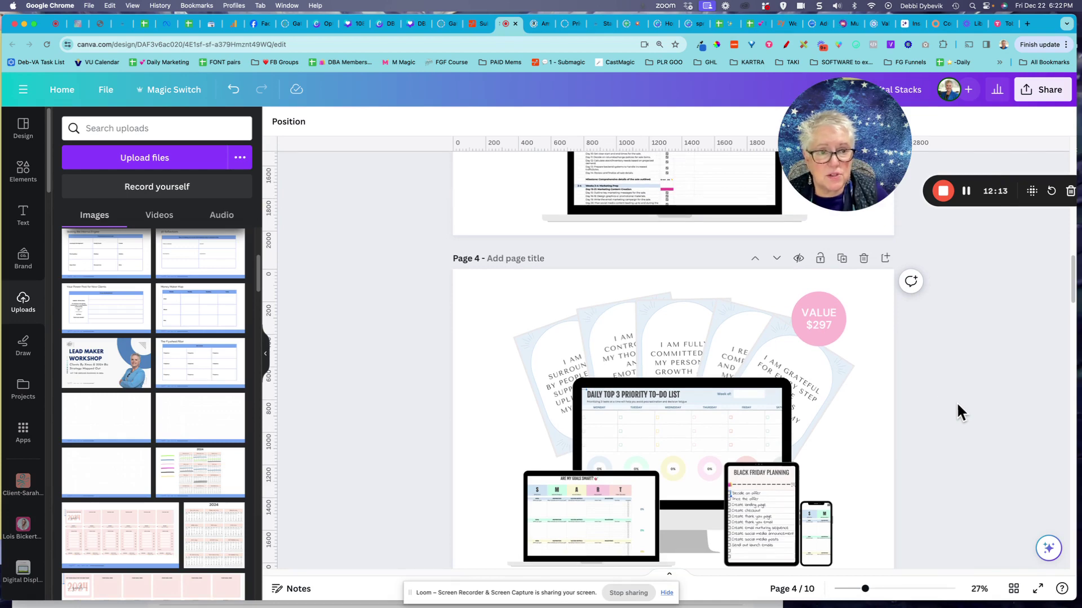
click(266, 356)
scroll(914, 453, up, 10)
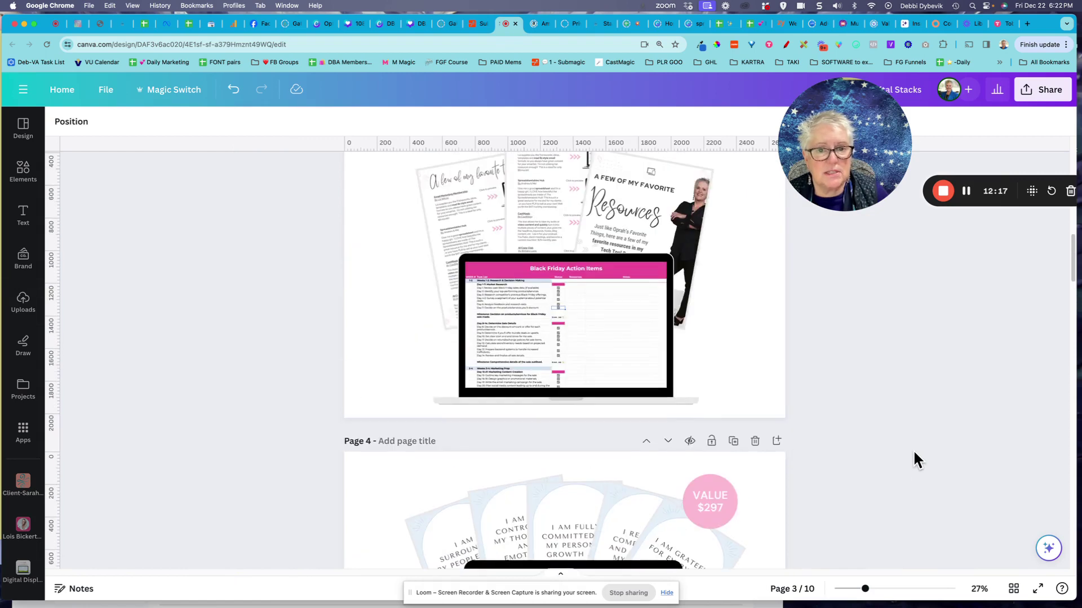
scroll(913, 457, up, 5)
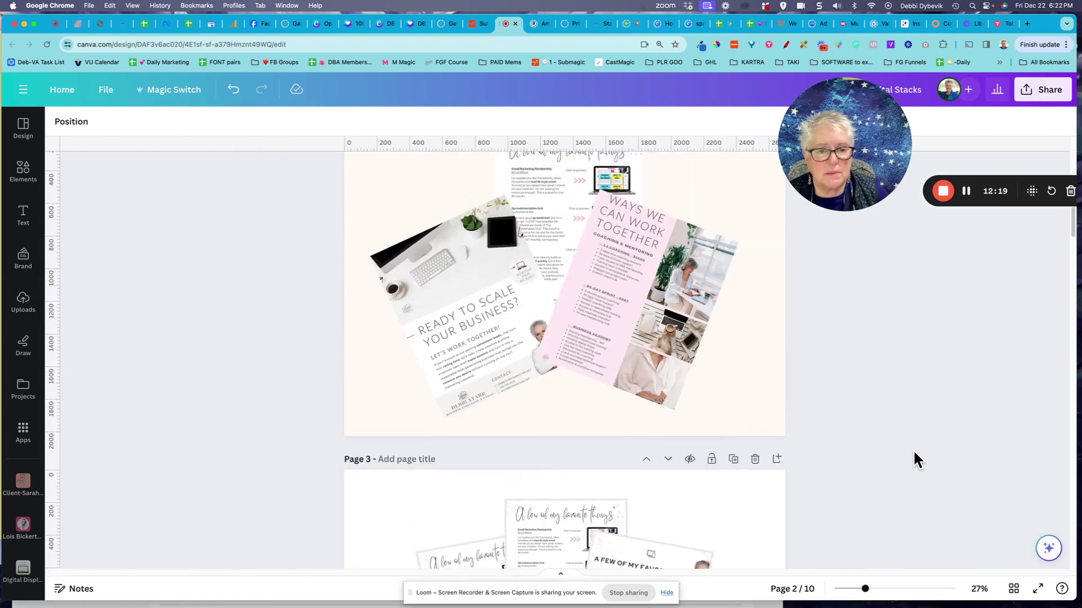